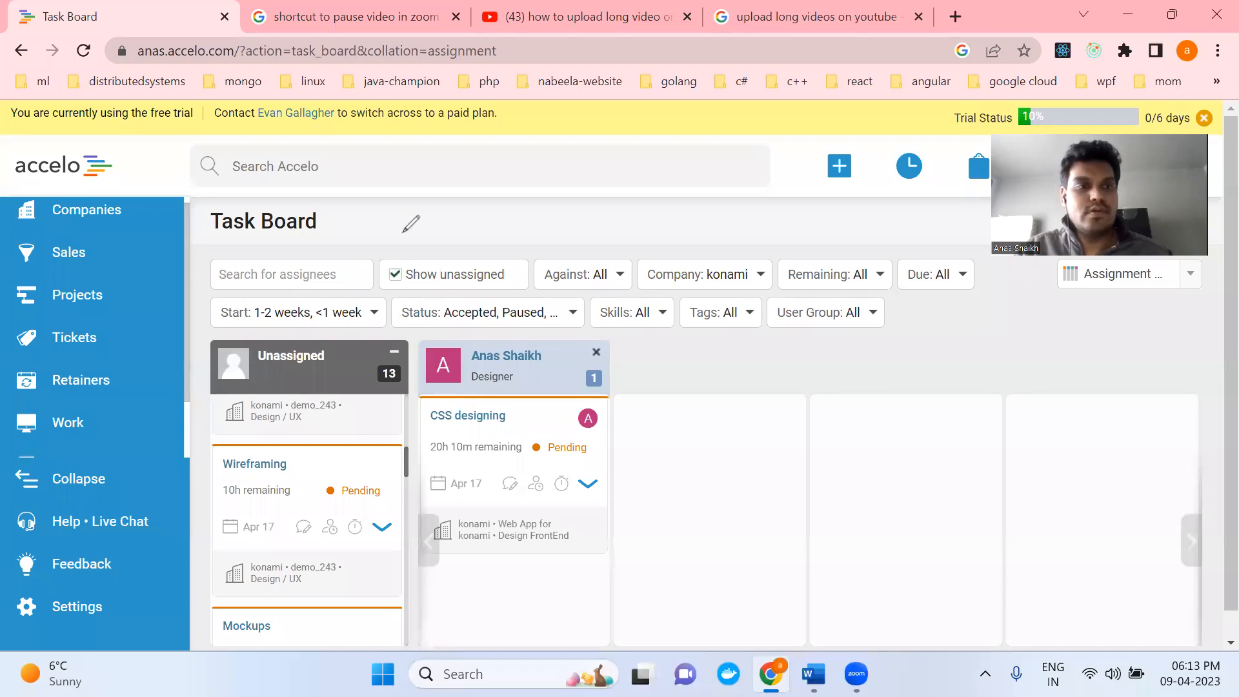
drag(206, 234, 207, 234)
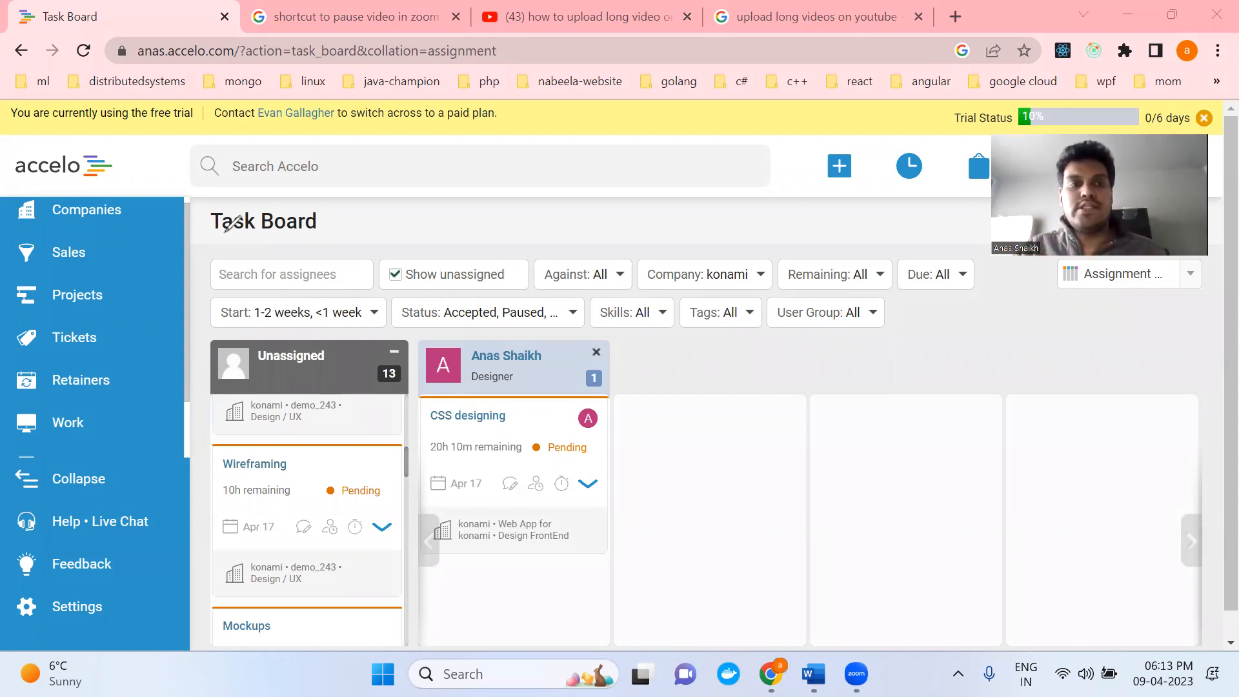
drag(54, 312, 114, 312)
drag(55, 351, 115, 351)
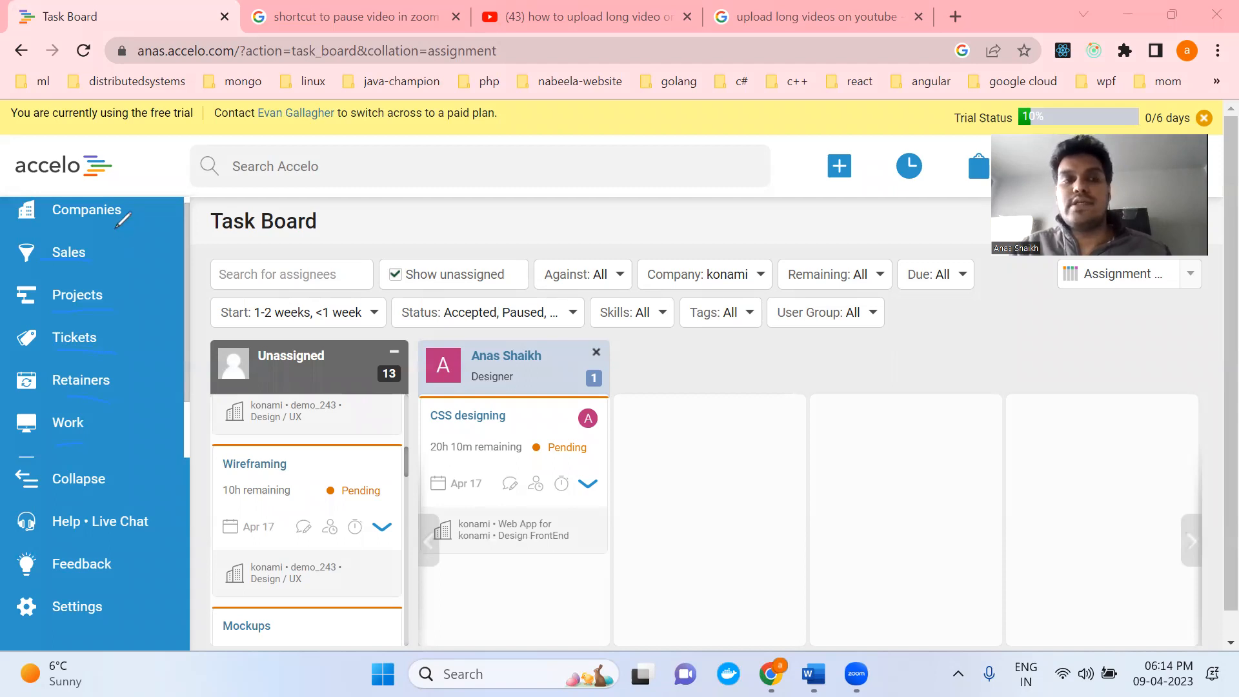
mouse_move(116, 234)
mouse_down()
mouse_move(124, 264)
mouse_move(99, 270)
mouse_move(167, 276)
mouse_move(162, 309)
mouse_move(124, 311)
mouse_move(157, 355)
mouse_move(129, 355)
mouse_up()
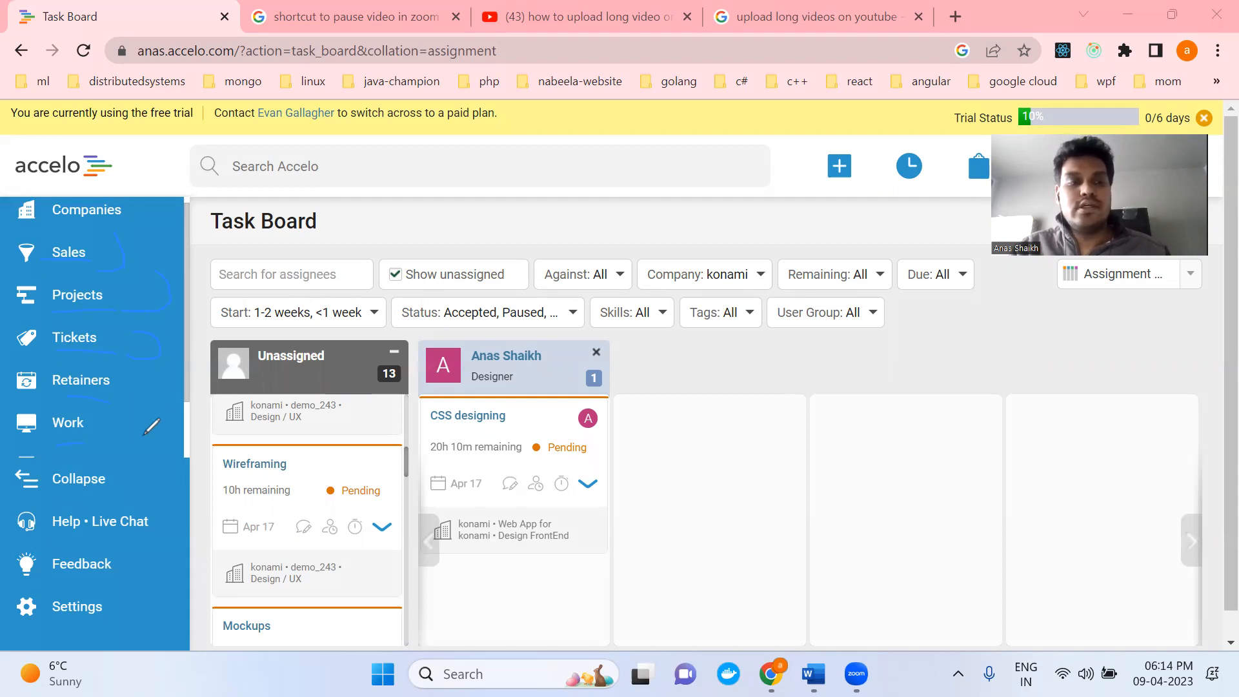
mouse_move(91, 438)
mouse_down()
mouse_move(45, 406)
mouse_move(90, 399)
mouse_move(70, 450)
mouse_up()
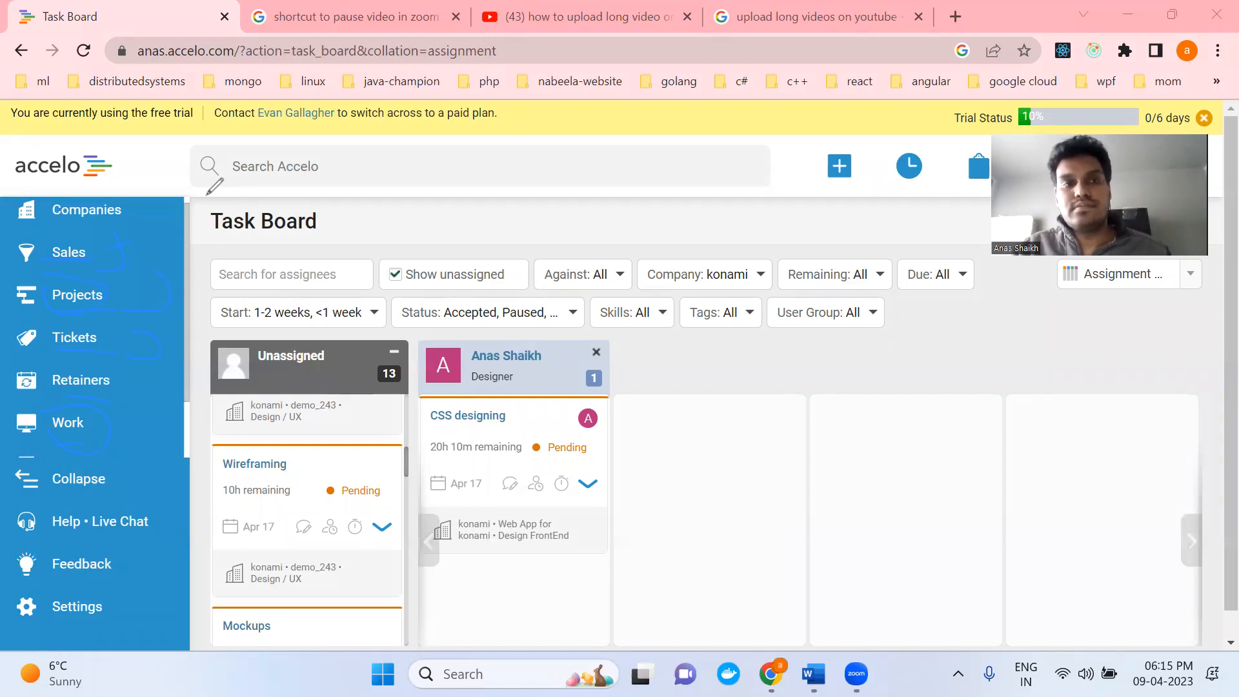
mouse_move(128, 217)
mouse_down()
mouse_move(49, 213)
mouse_move(112, 194)
mouse_move(139, 210)
mouse_move(118, 234)
mouse_up()
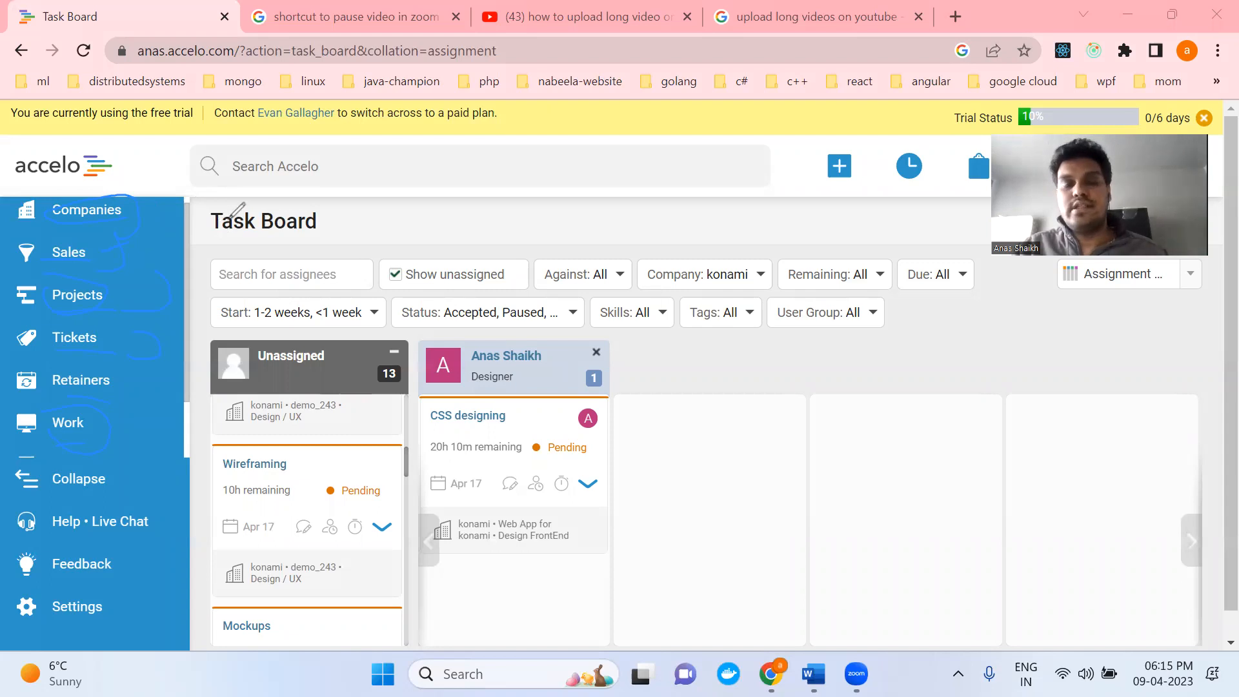
drag(229, 220, 250, 221)
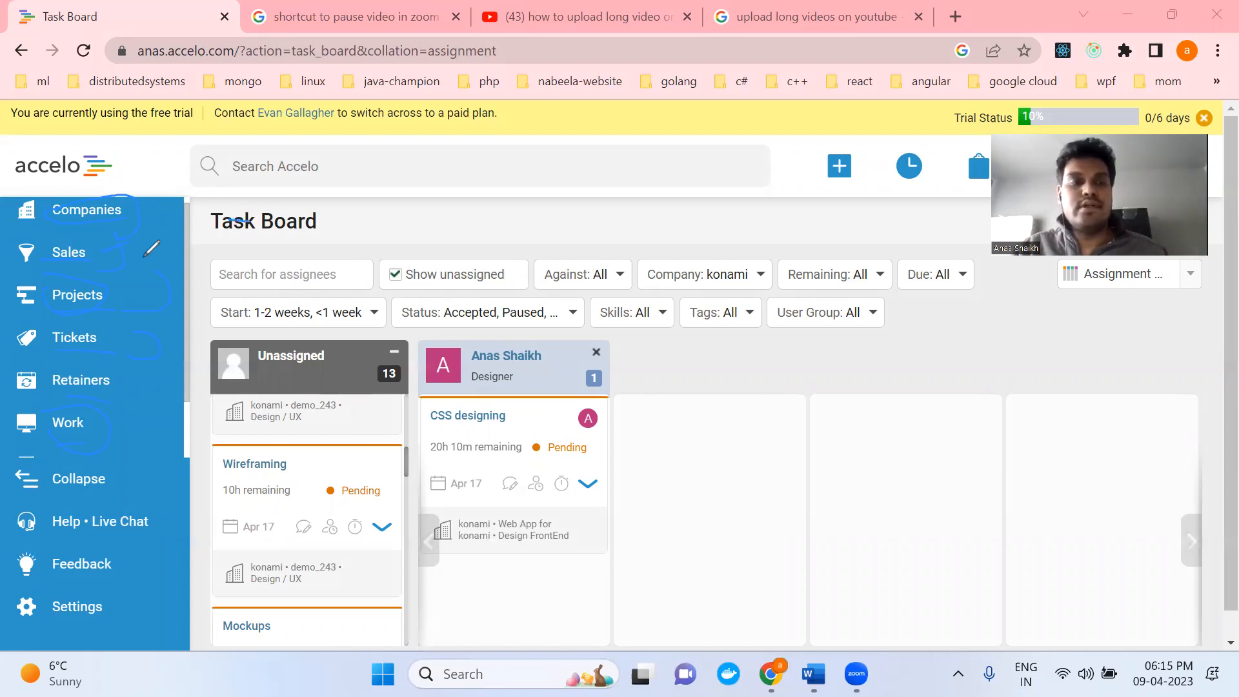
drag(135, 254, 143, 306)
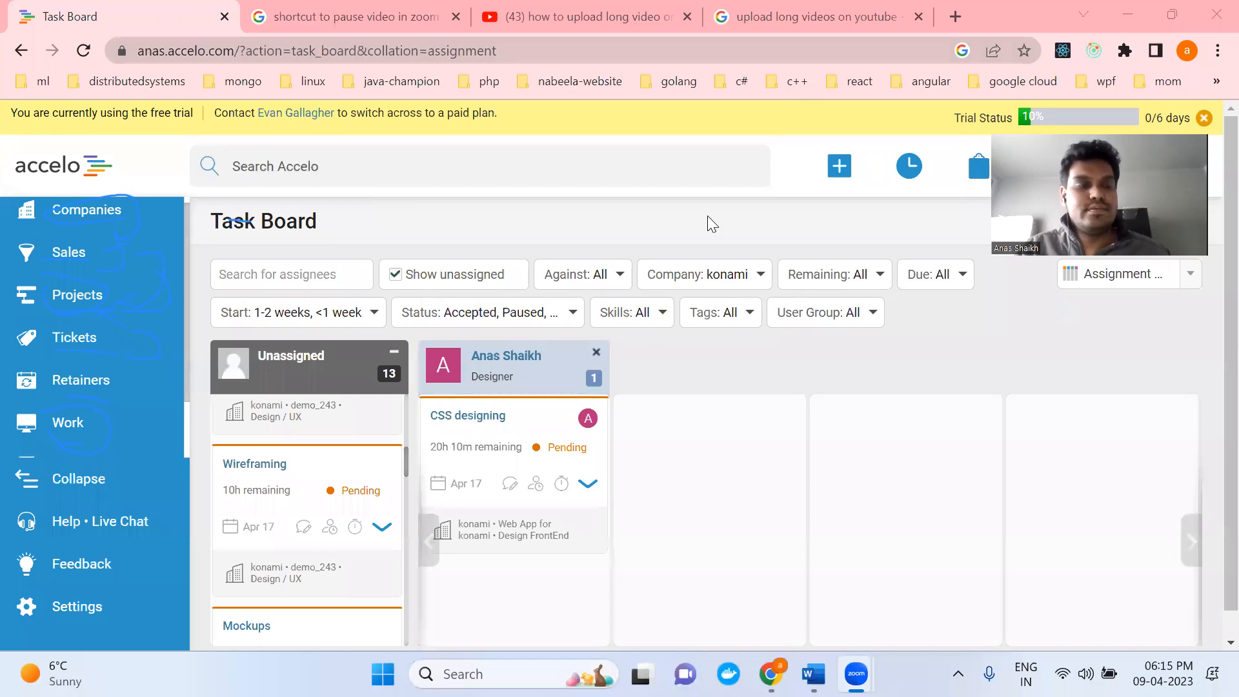
- Open the list of all open projects and look through its entries
click(89, 314)
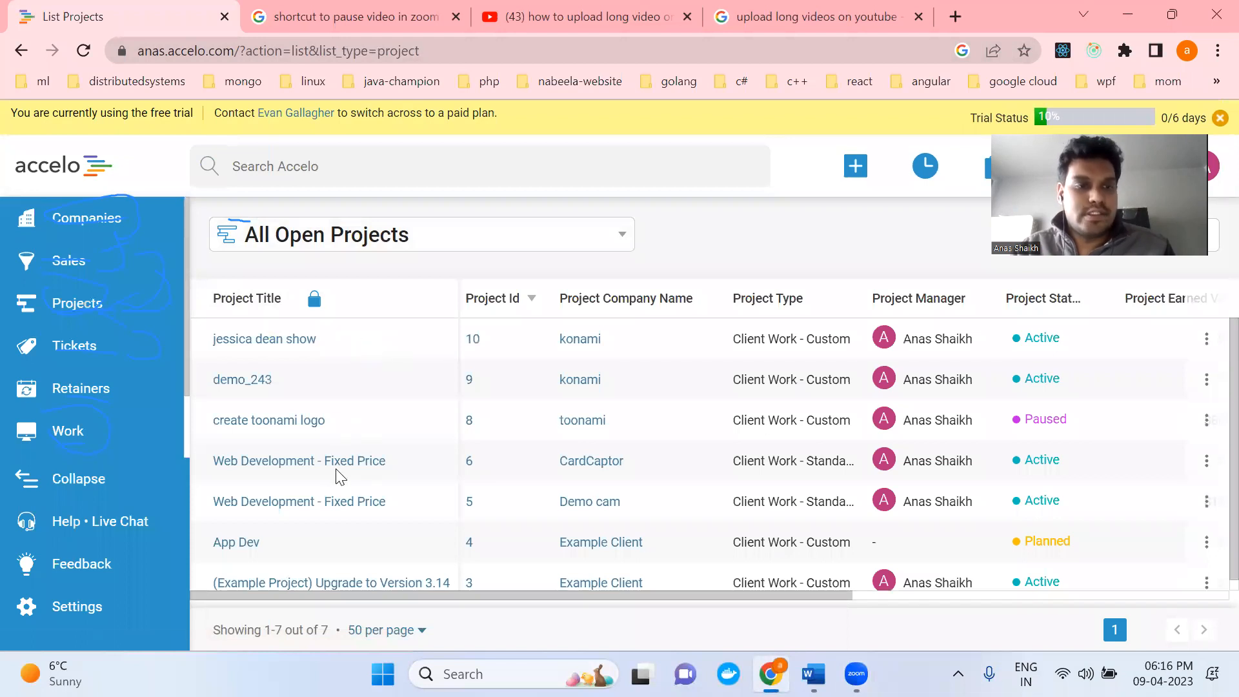
scroll(336, 476, down, 1)
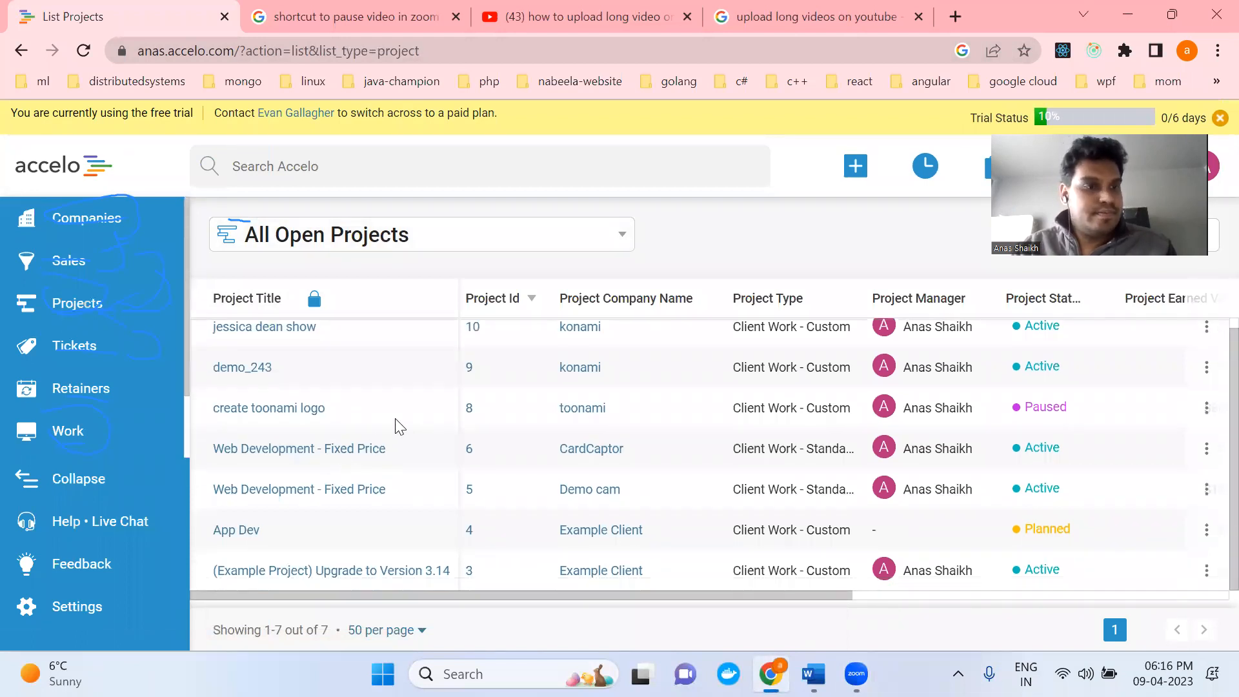
scroll(396, 420, up, 1)
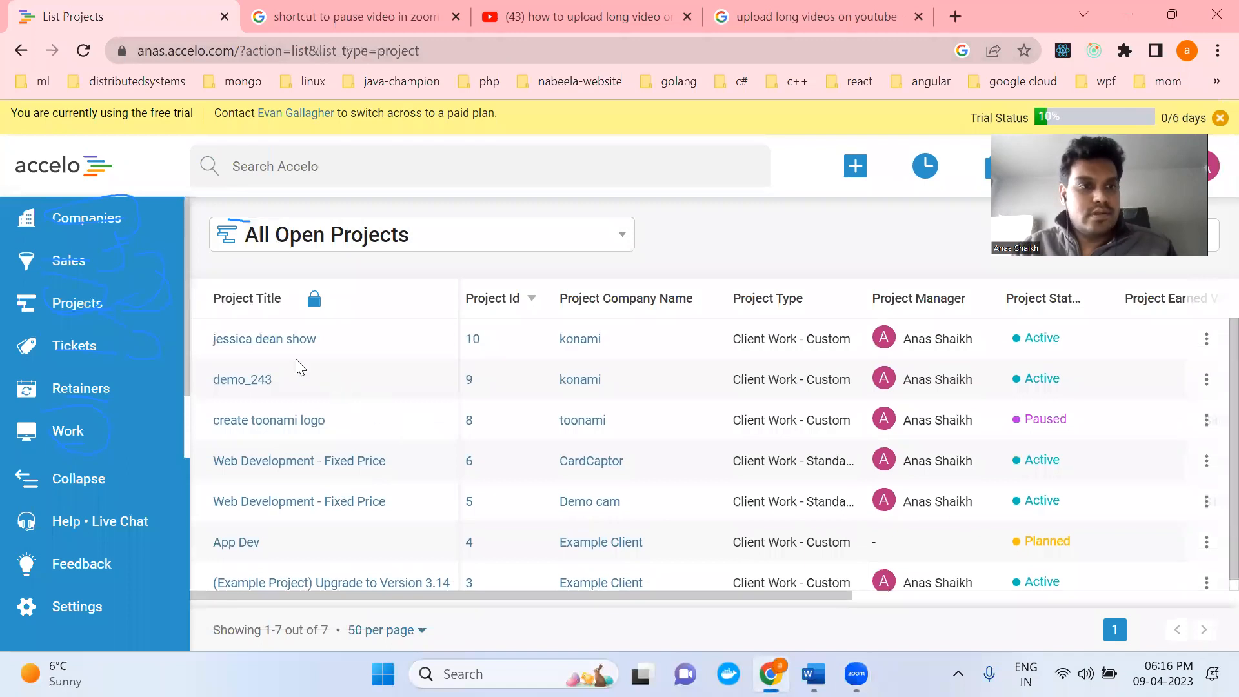
- Start creating a new project and name it "poodle website"
mouse_move(845, 184)
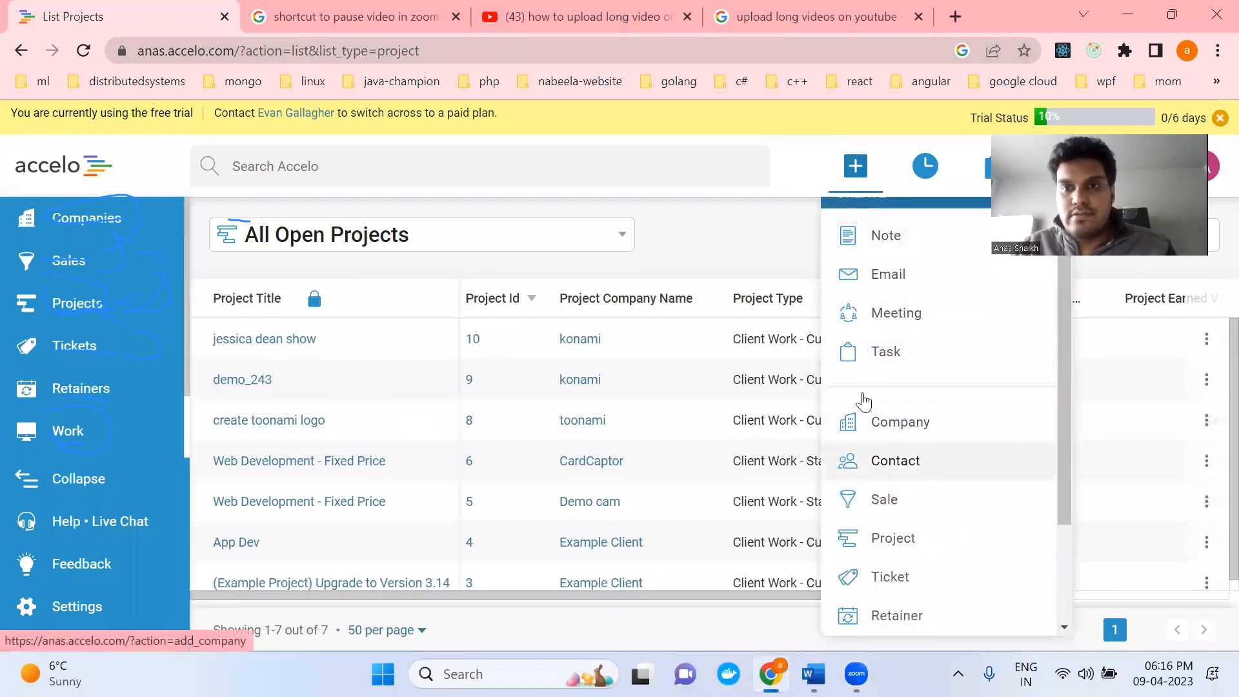
click(881, 550)
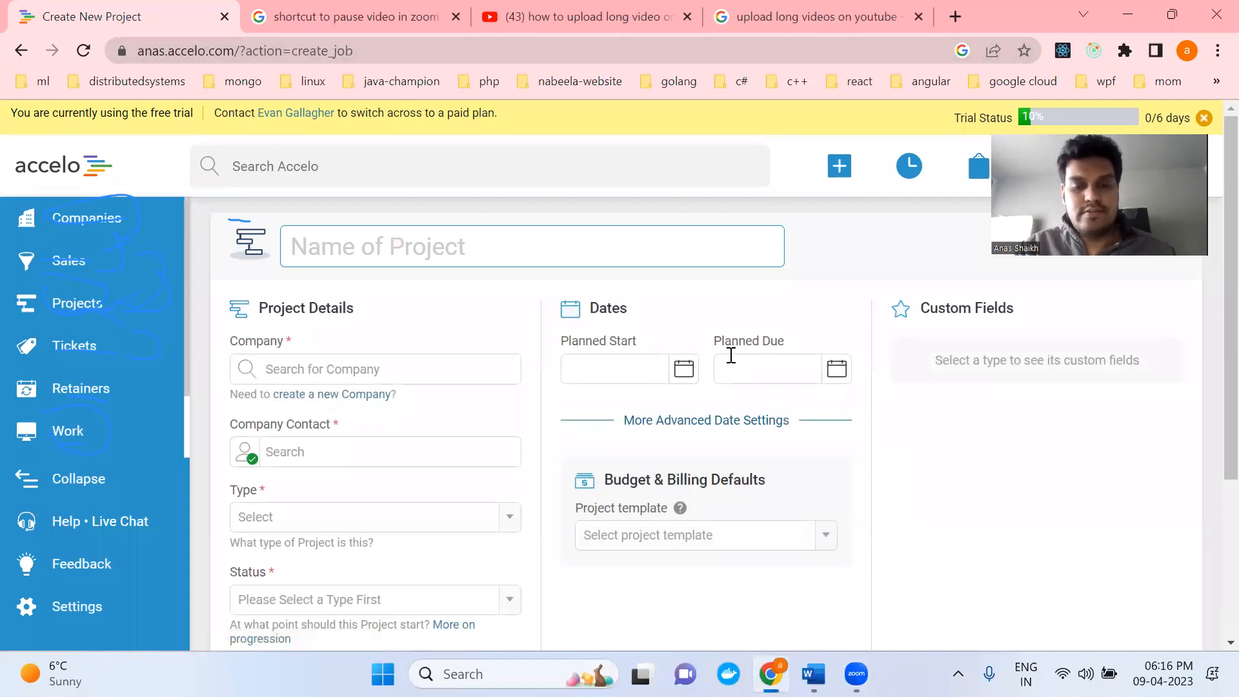
text(podd)
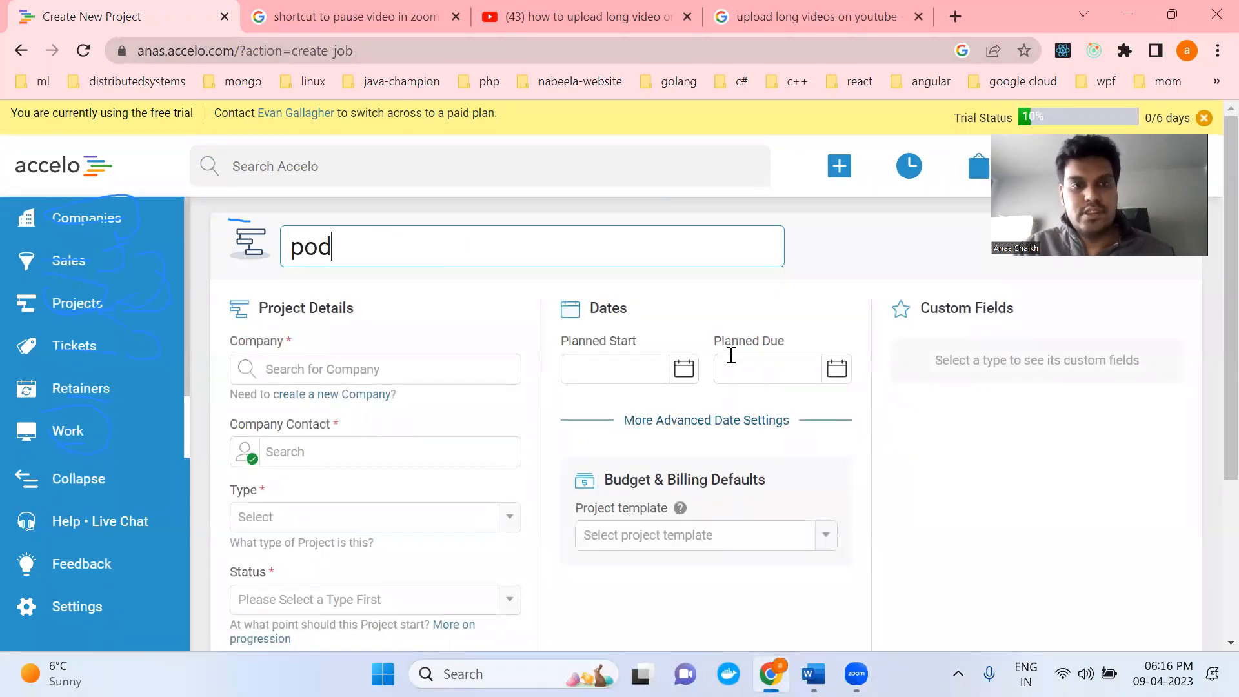
key(BackSpace)
key(BackSpace)
text(odle website)
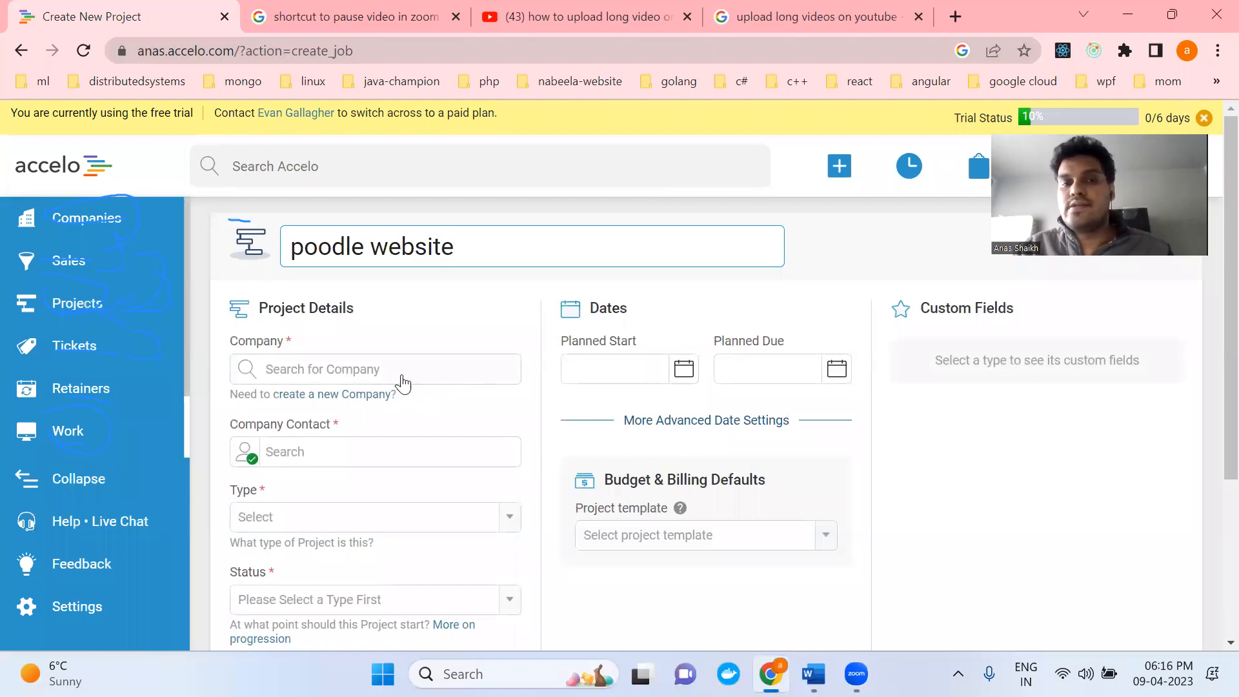
- Assign the project to the company konami and choose that company's contact person
click(343, 381)
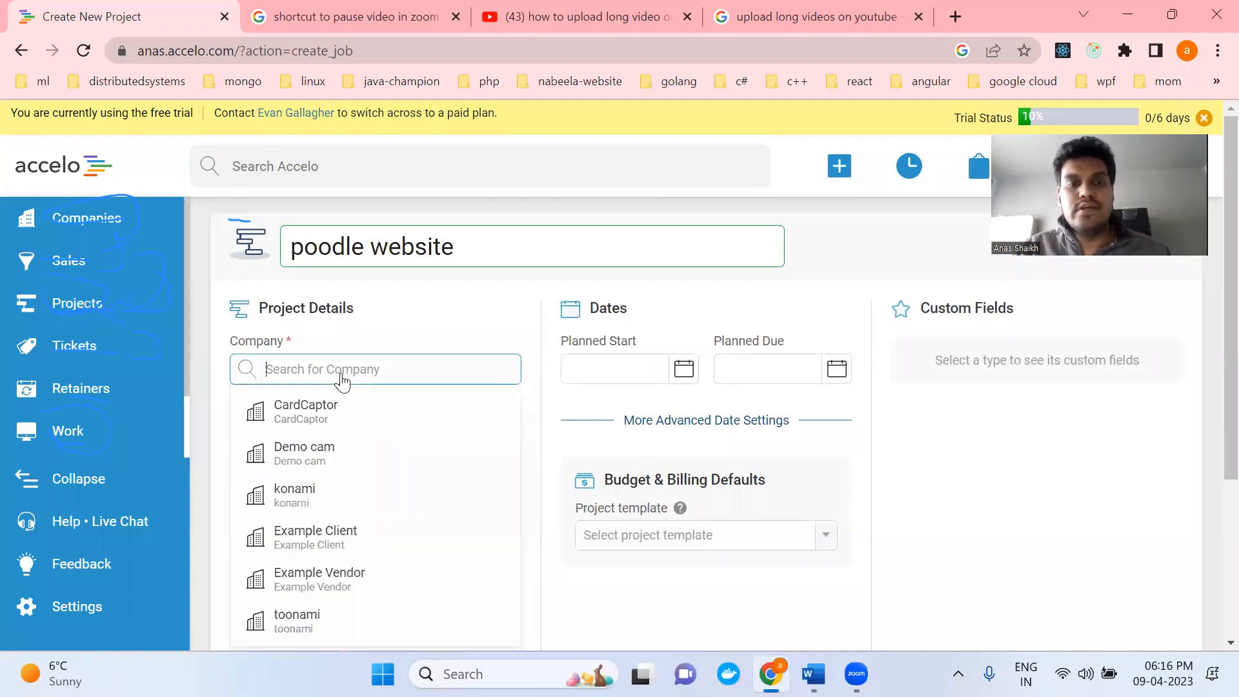
click(312, 501)
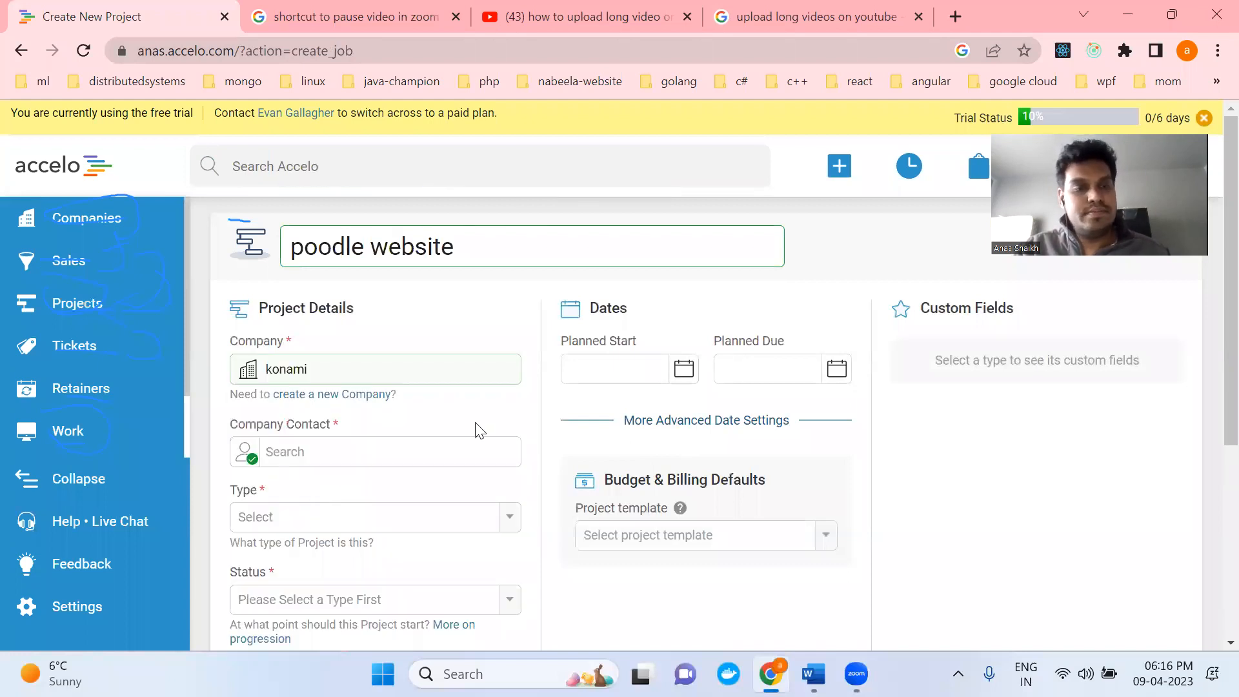
scroll(452, 439, down, 1)
click(439, 405)
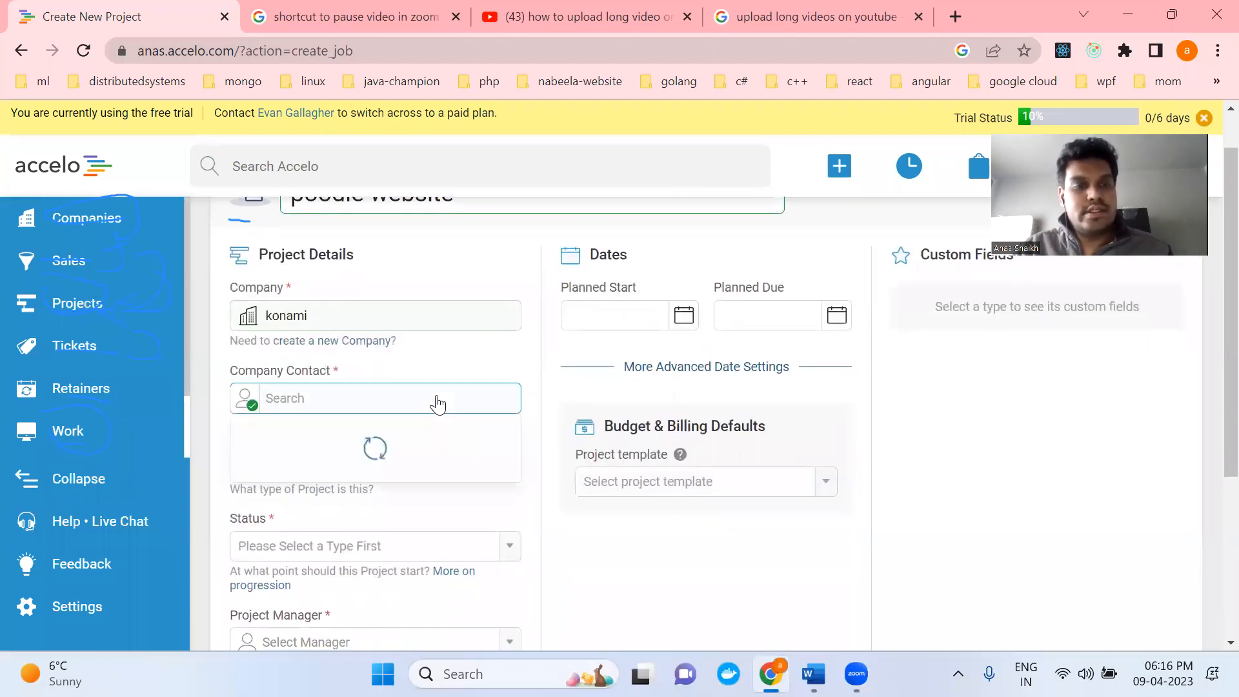
click(321, 445)
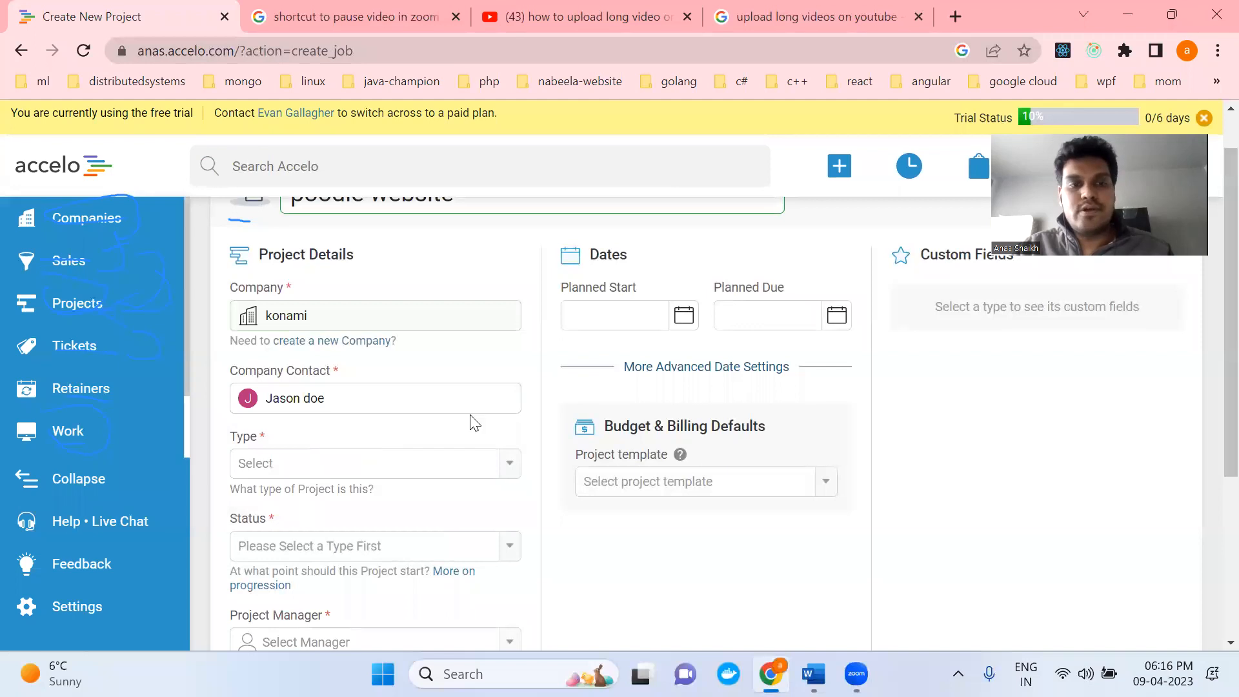
- Set the project type to Client Work - Custom and assign the available staff member as project manager
click(509, 465)
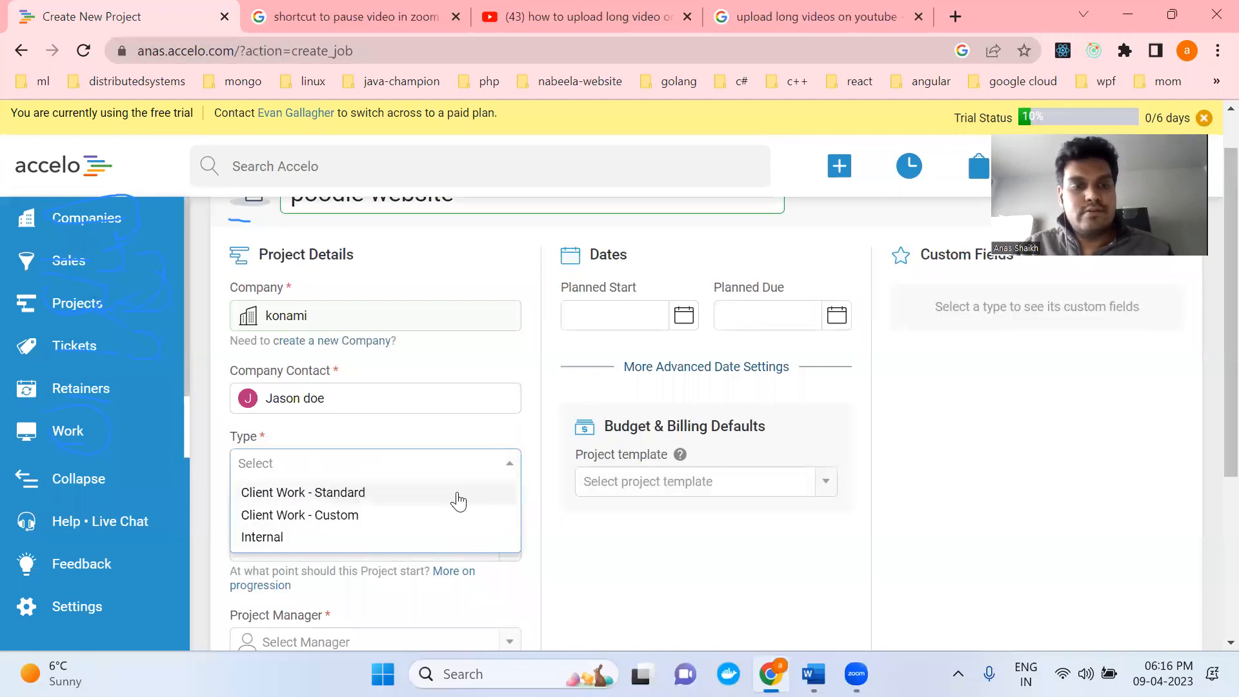
click(360, 516)
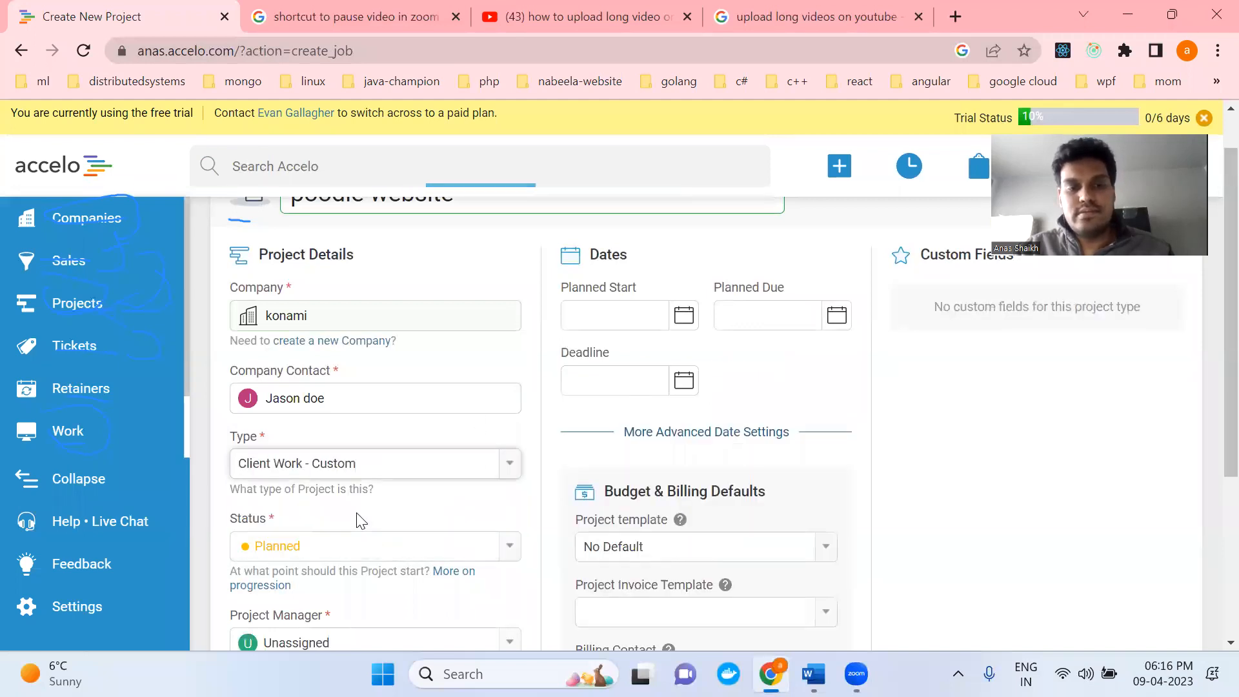
scroll(429, 503, down, 1)
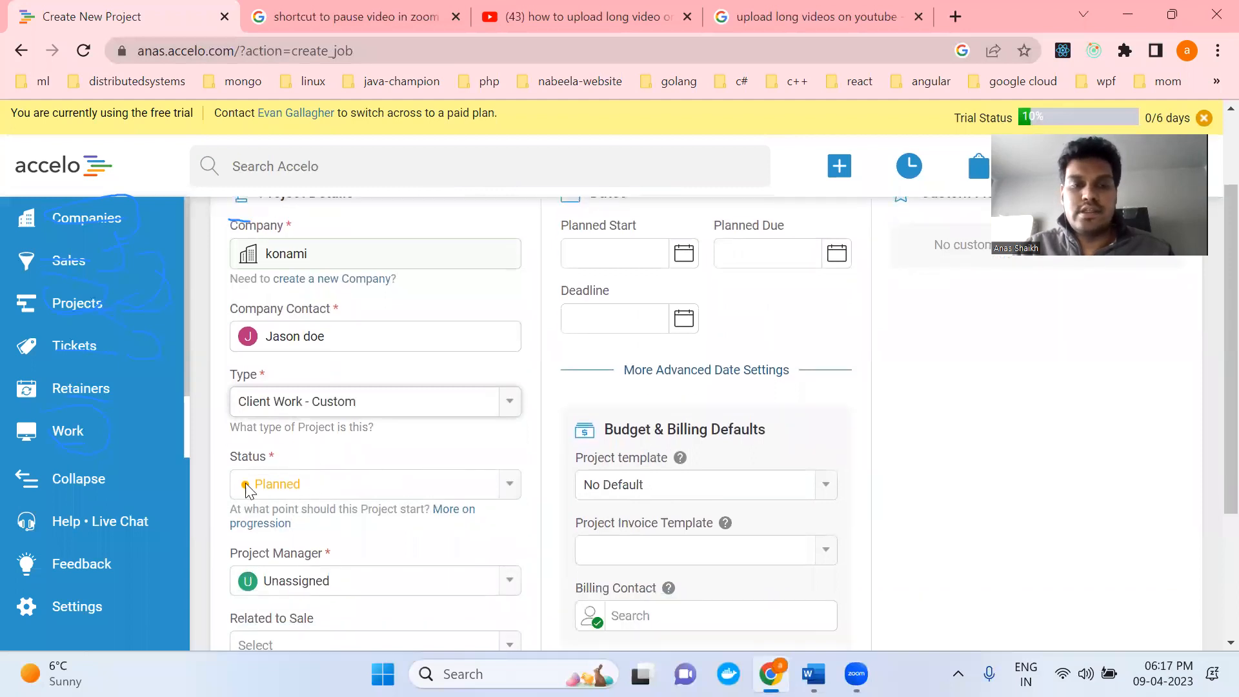
scroll(312, 506, down, 1)
click(510, 540)
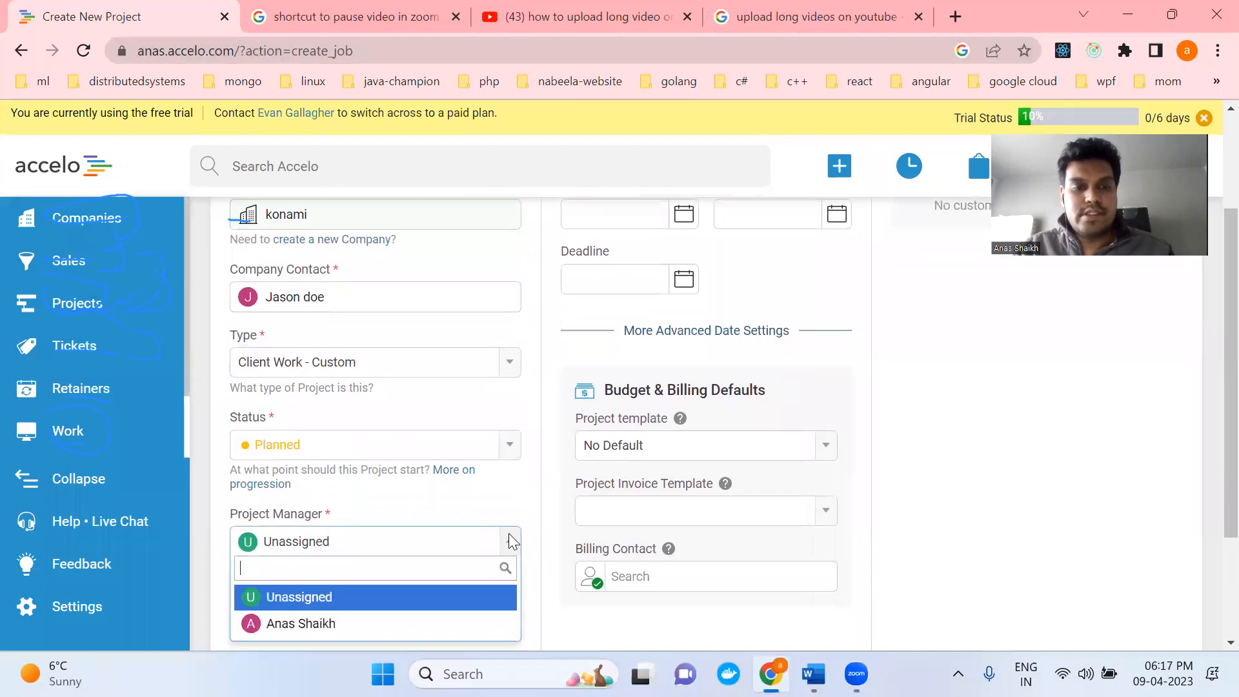
click(411, 625)
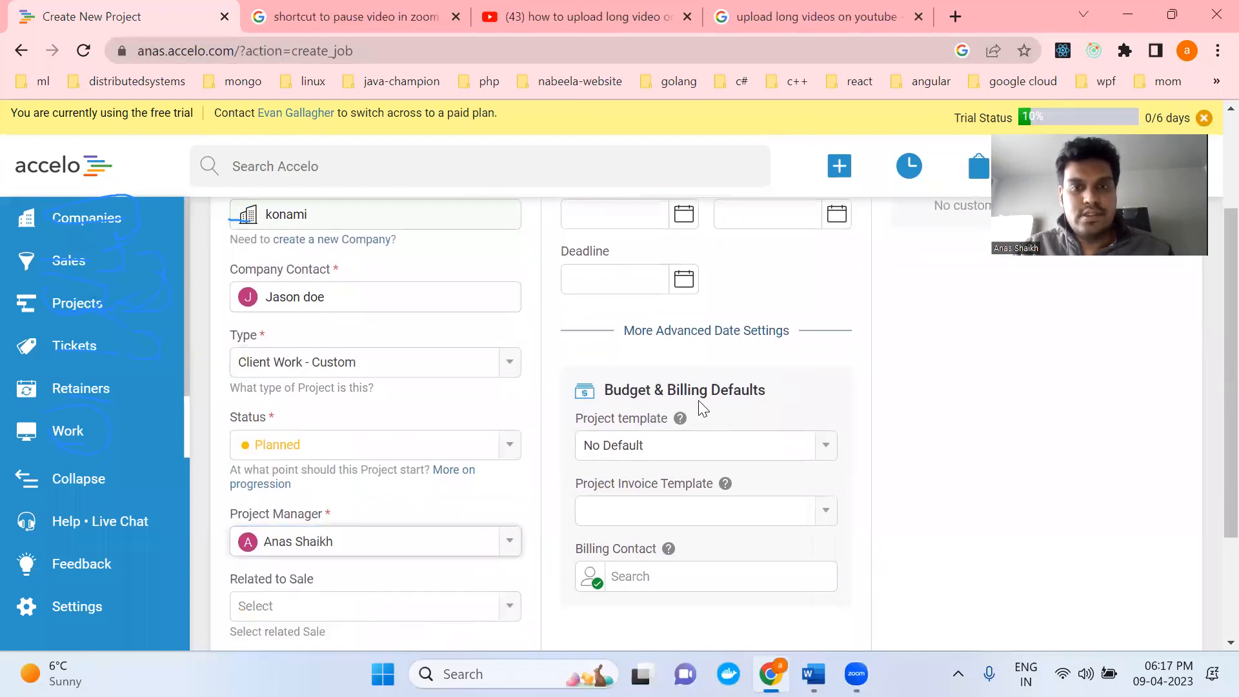
- Set the project's planned start to 4/9/2023 and its deadline to 4/11/2023
scroll(702, 408, up, 3)
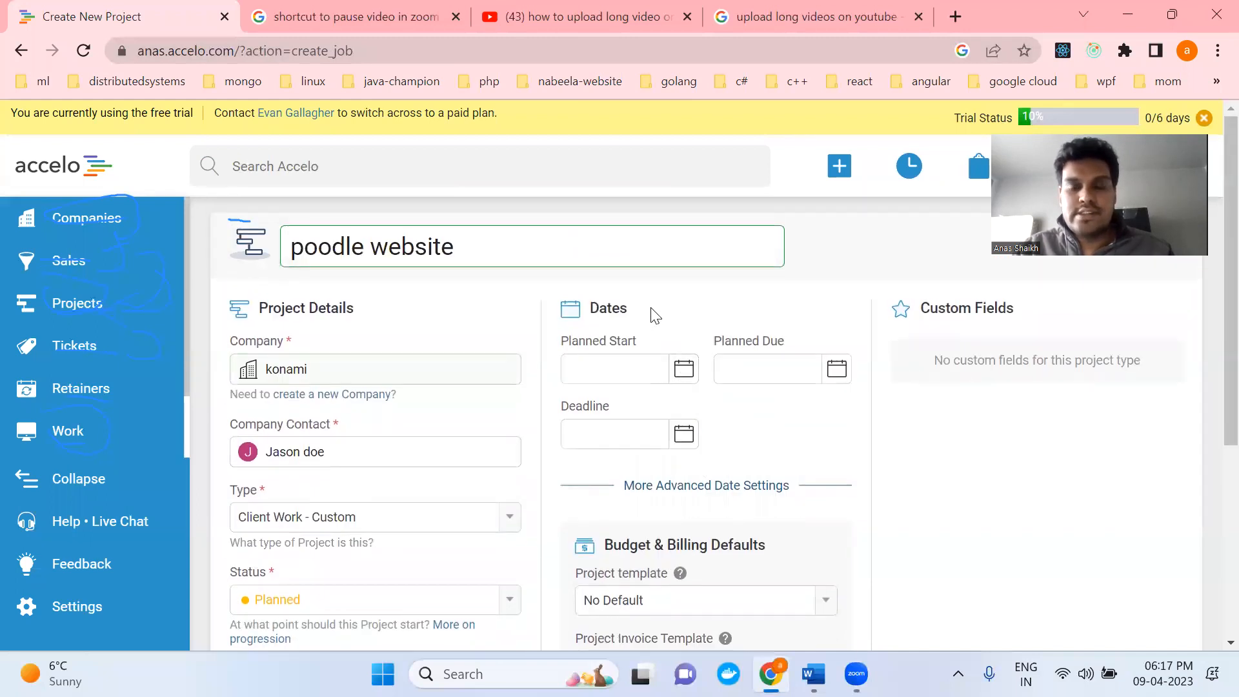
click(684, 369)
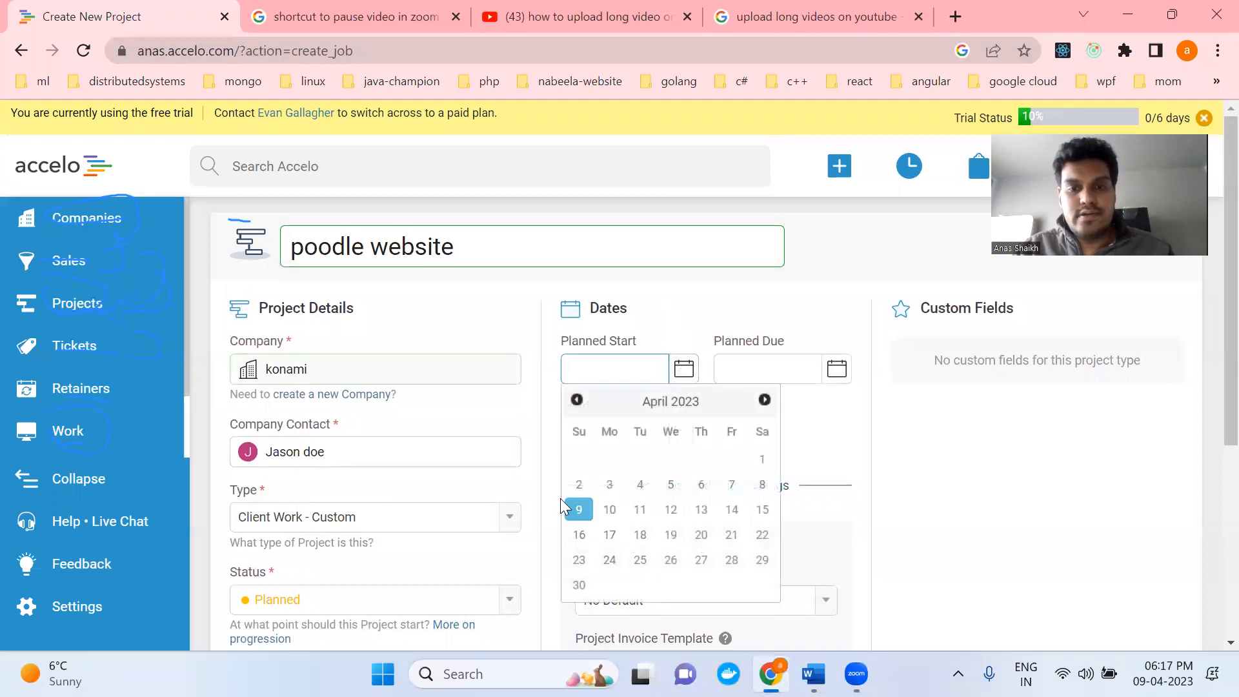
click(577, 509)
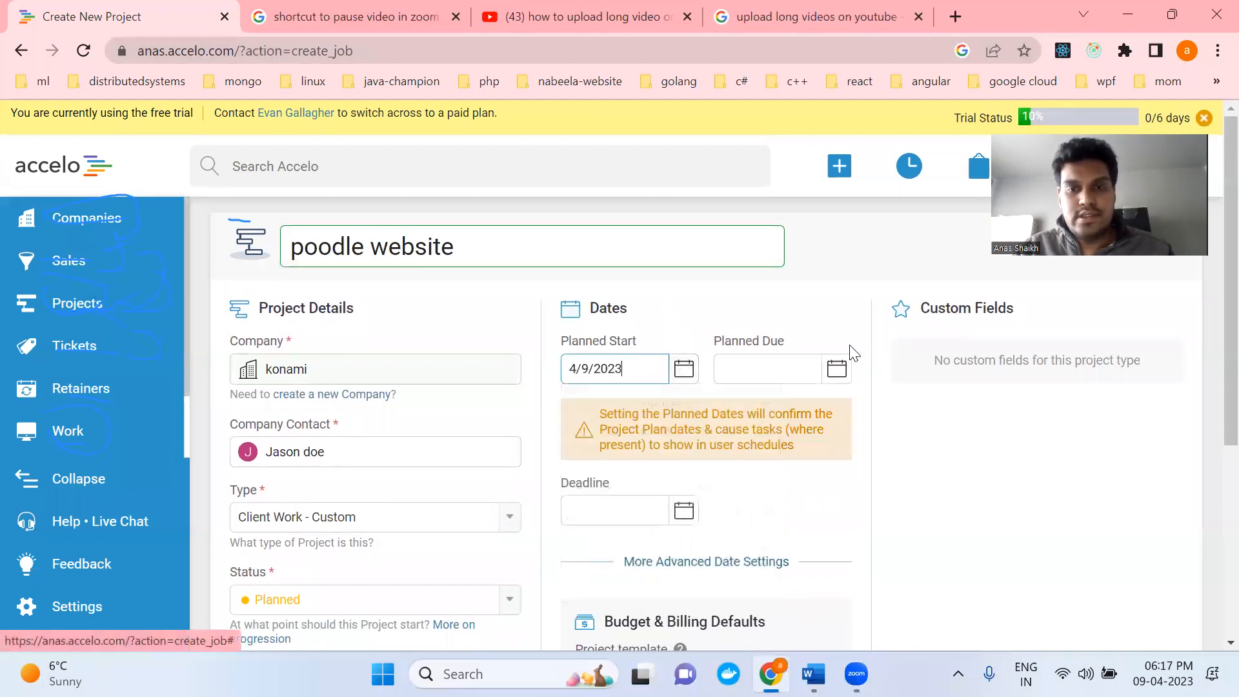
click(684, 510)
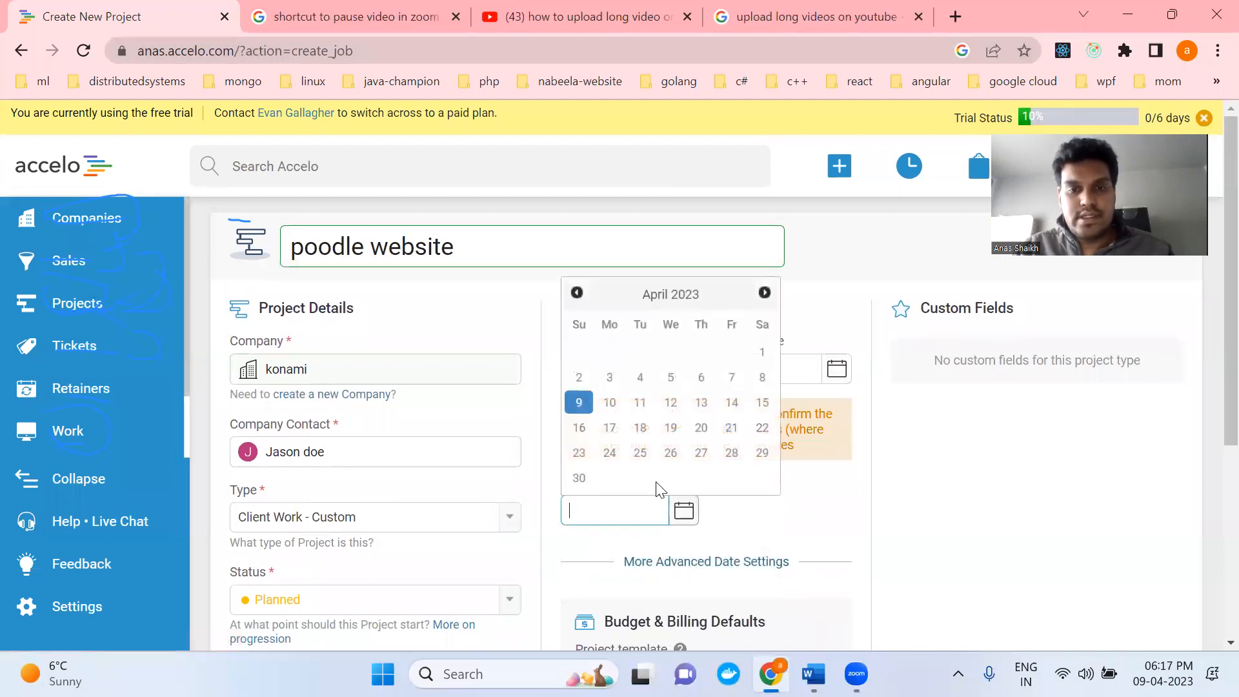
click(632, 406)
- Choose Web Development - Fixed Price as the project template in the budget and billing defaults
scroll(737, 454, down, 3)
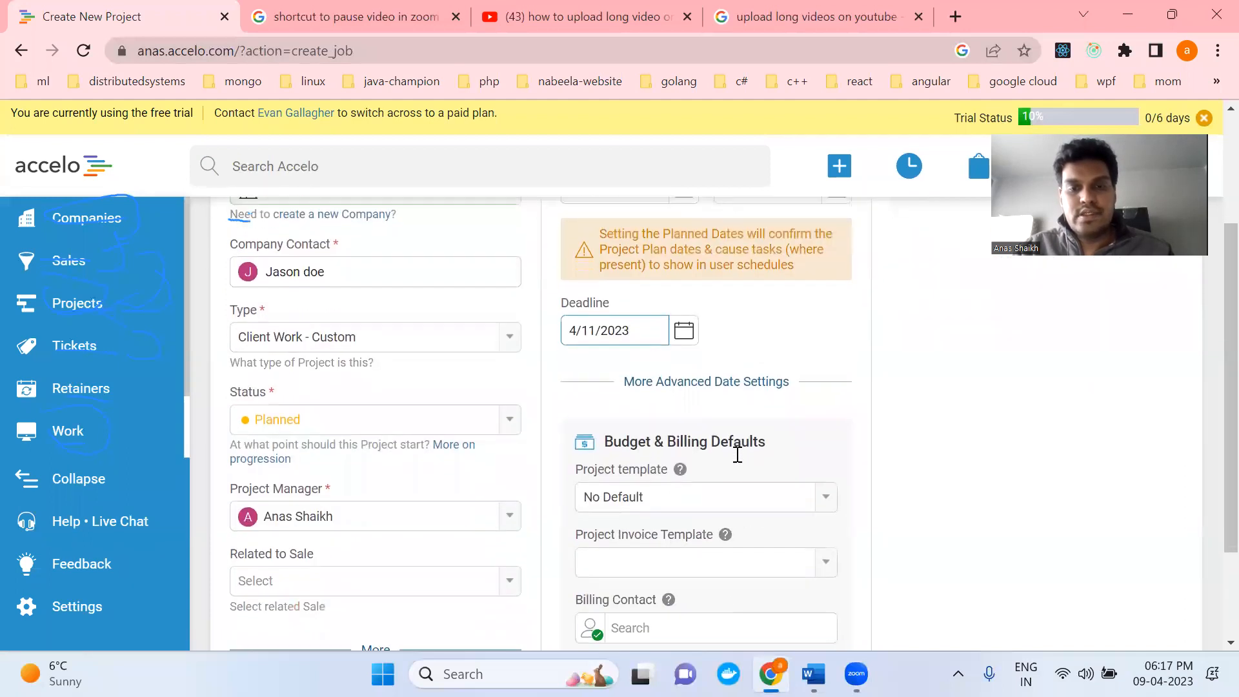
scroll(737, 454, down, 1)
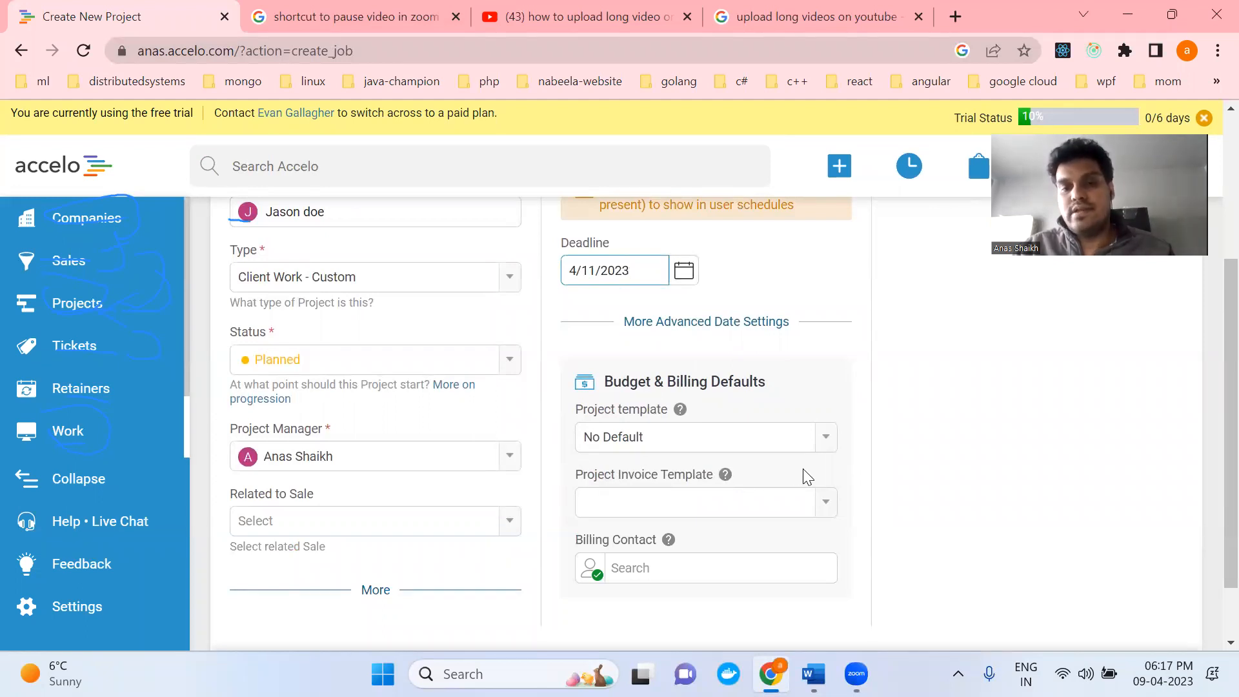
click(824, 443)
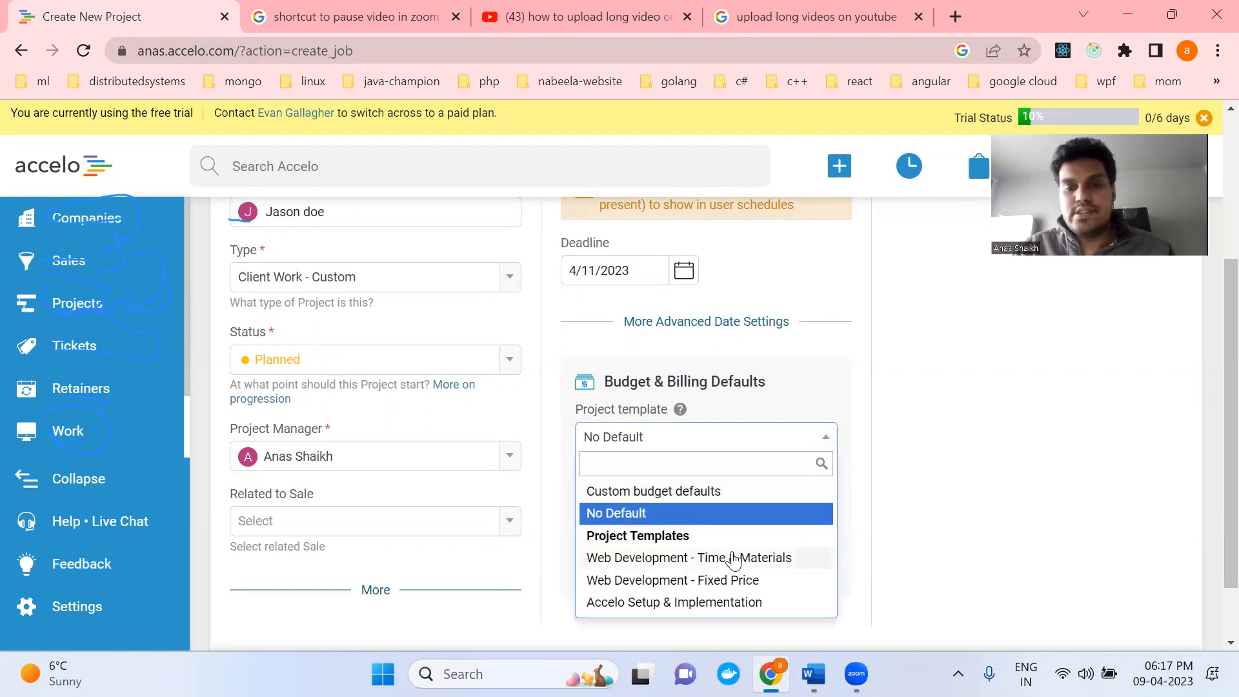
click(723, 588)
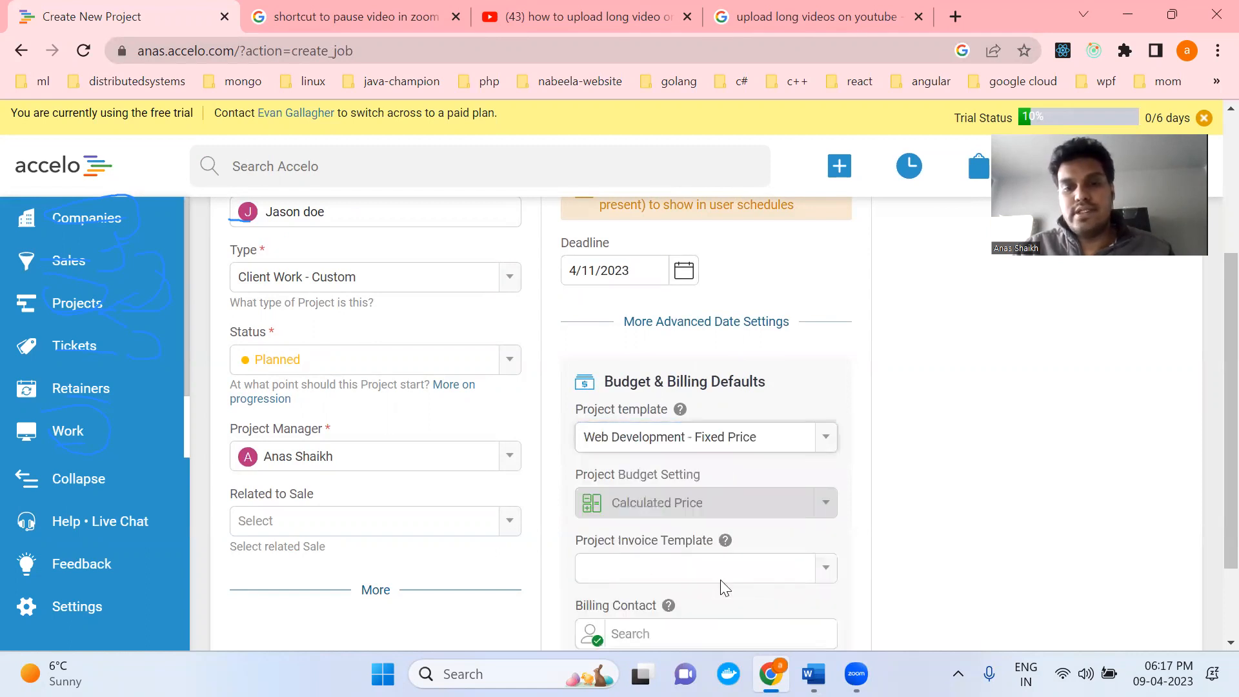
- Set the project invoice template to Fixed Fee and choose konami's contact person as the billing contact
scroll(797, 527, down, 1)
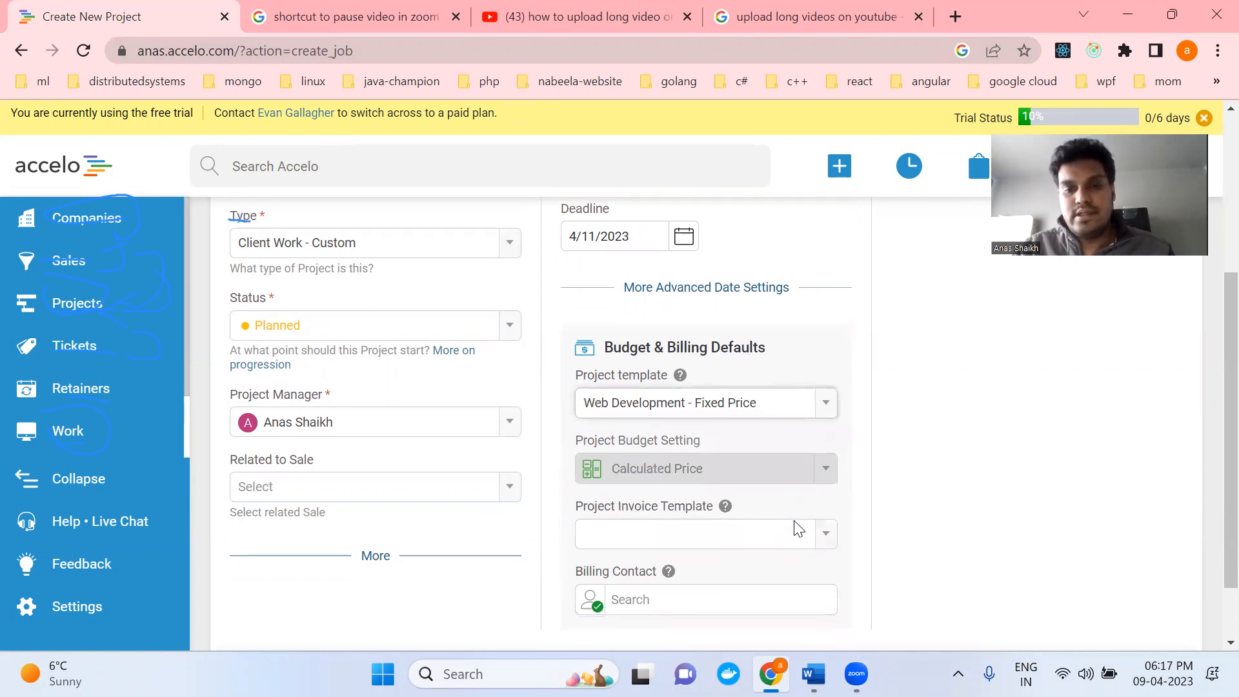
click(824, 534)
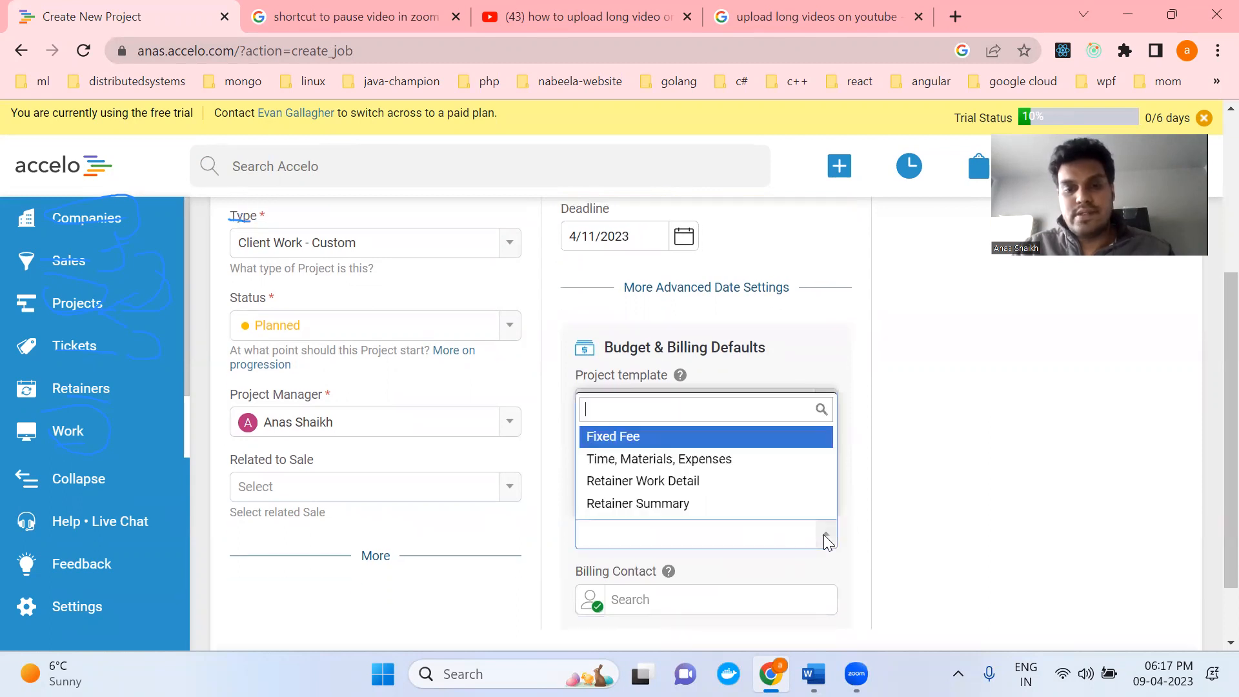
click(728, 437)
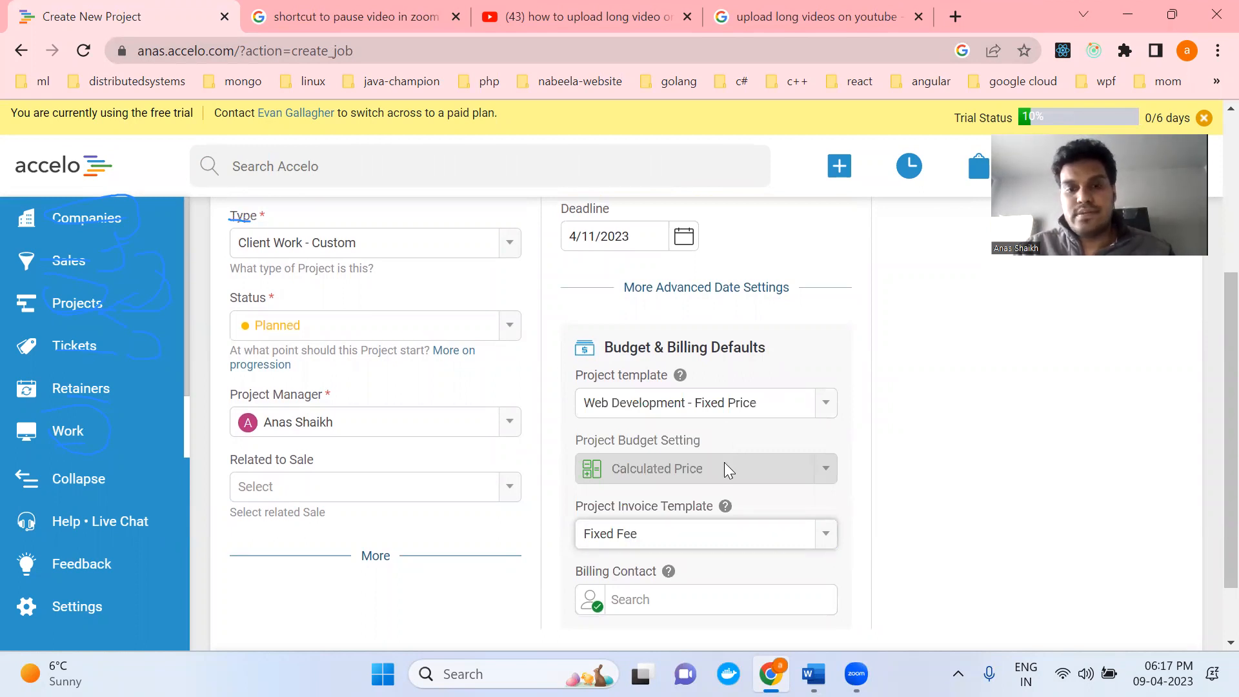
click(666, 607)
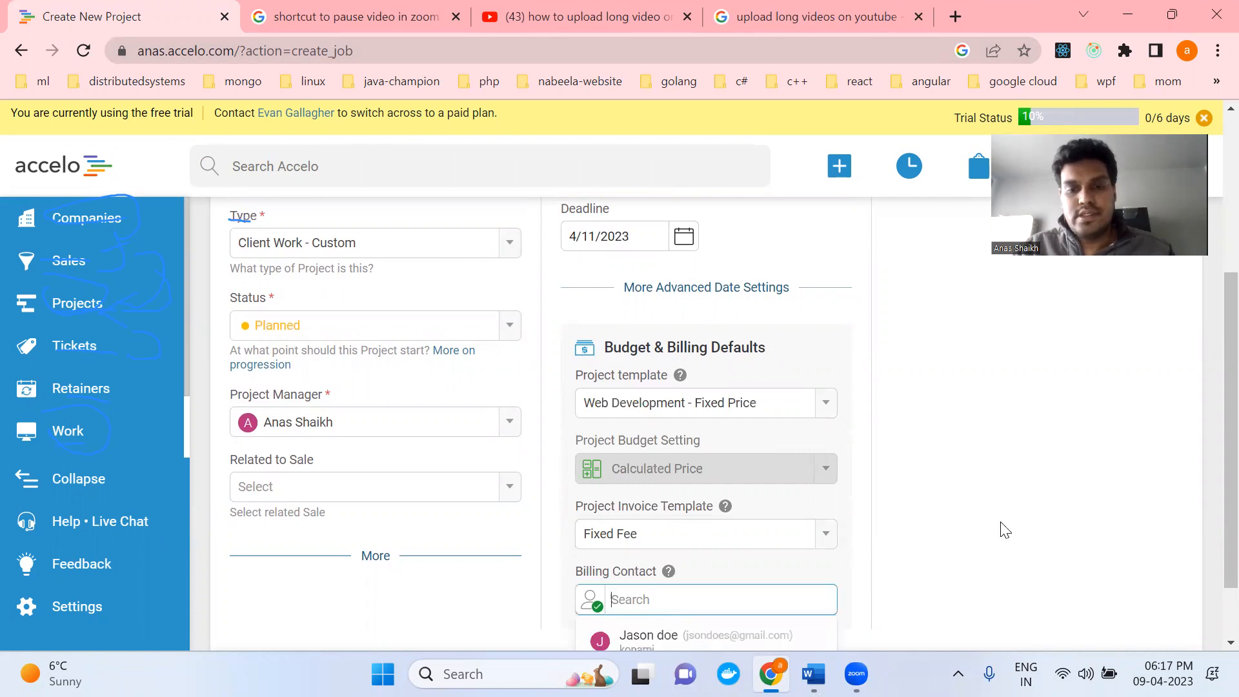
scroll(1001, 528, down, 2)
click(750, 559)
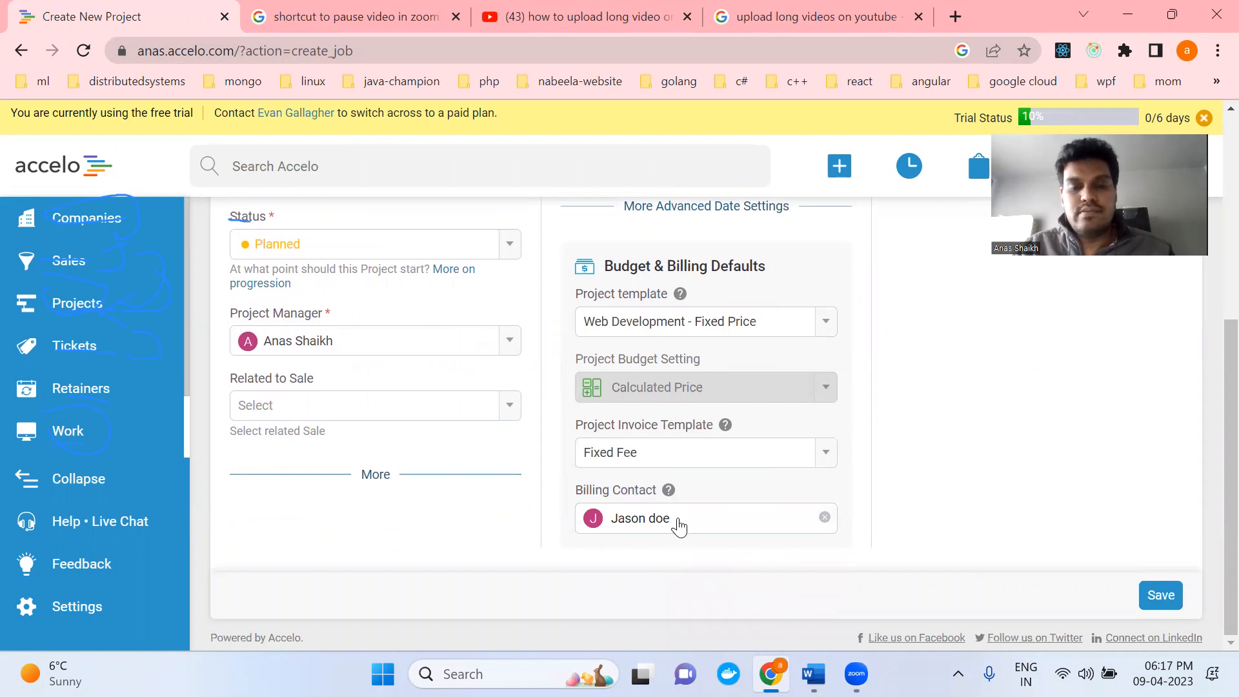
- Review the completed project form and save the new project
scroll(923, 436, up, 5)
scroll(923, 435, down, 5)
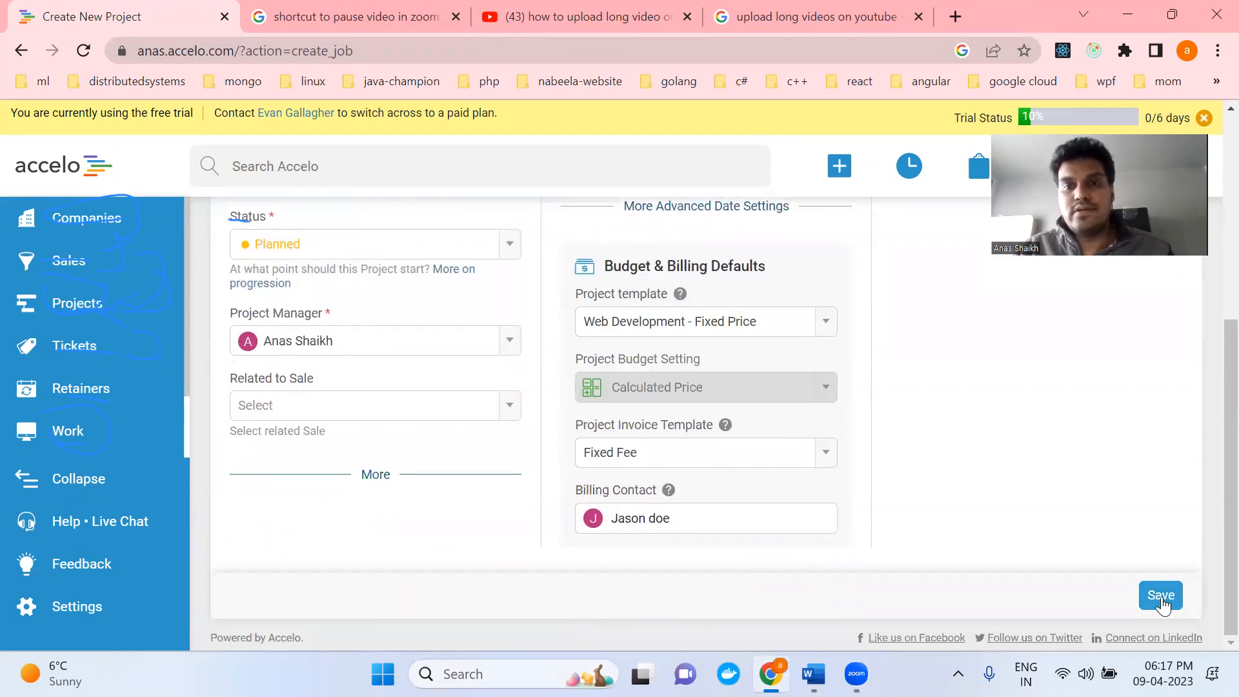
click(1162, 598)
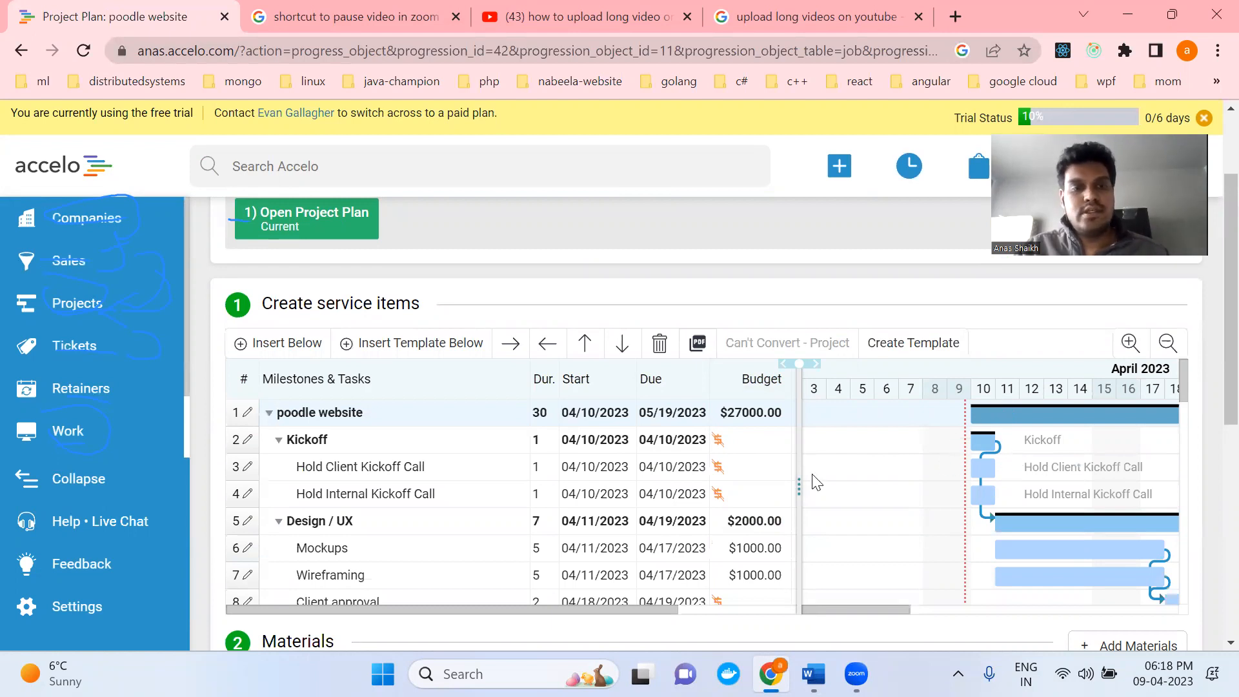
- Examine the poodle website project plan's Kickoff milestone and its client and internal kickoff call tasks
click(354, 446)
drag(354, 447, 283, 442)
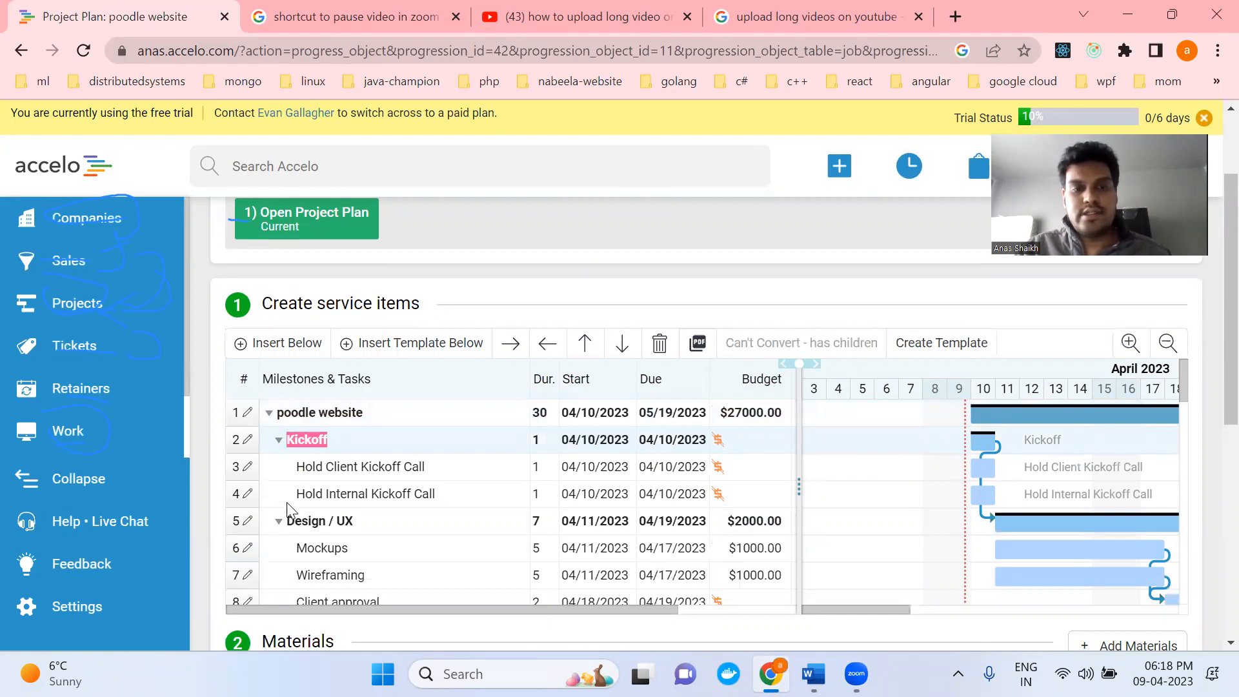
scroll(288, 518, down, 1)
scroll(355, 415, up, 2)
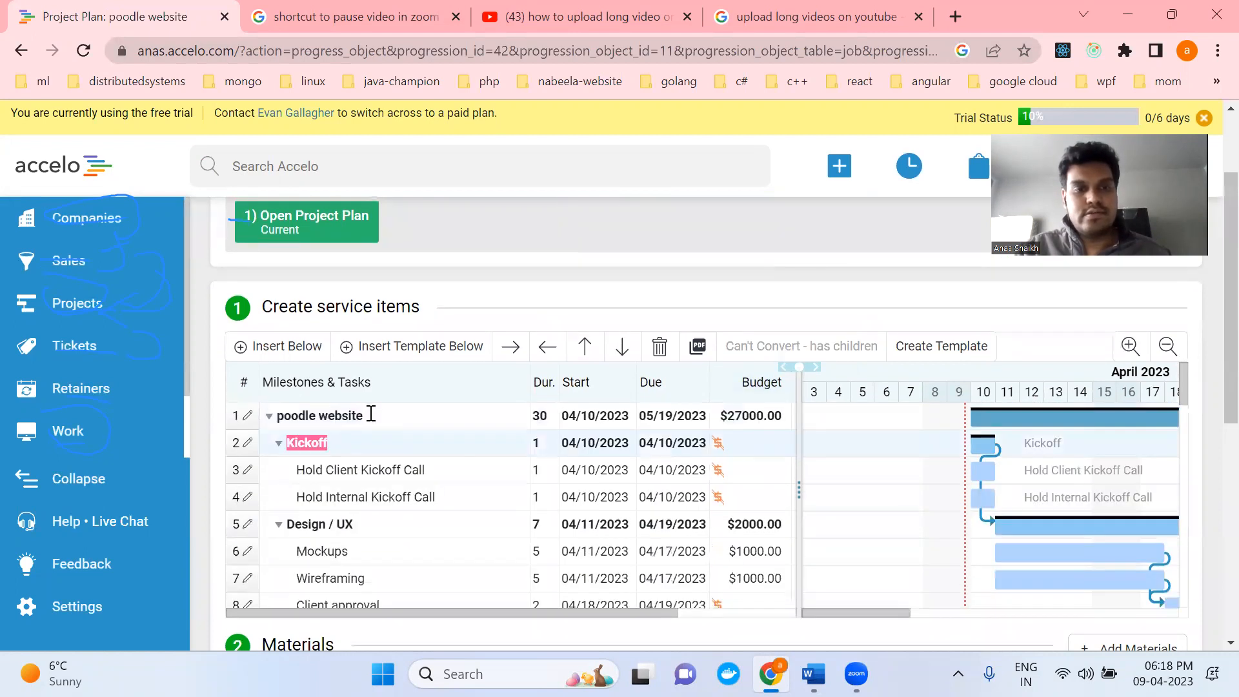
click(371, 414)
drag(360, 414, 269, 411)
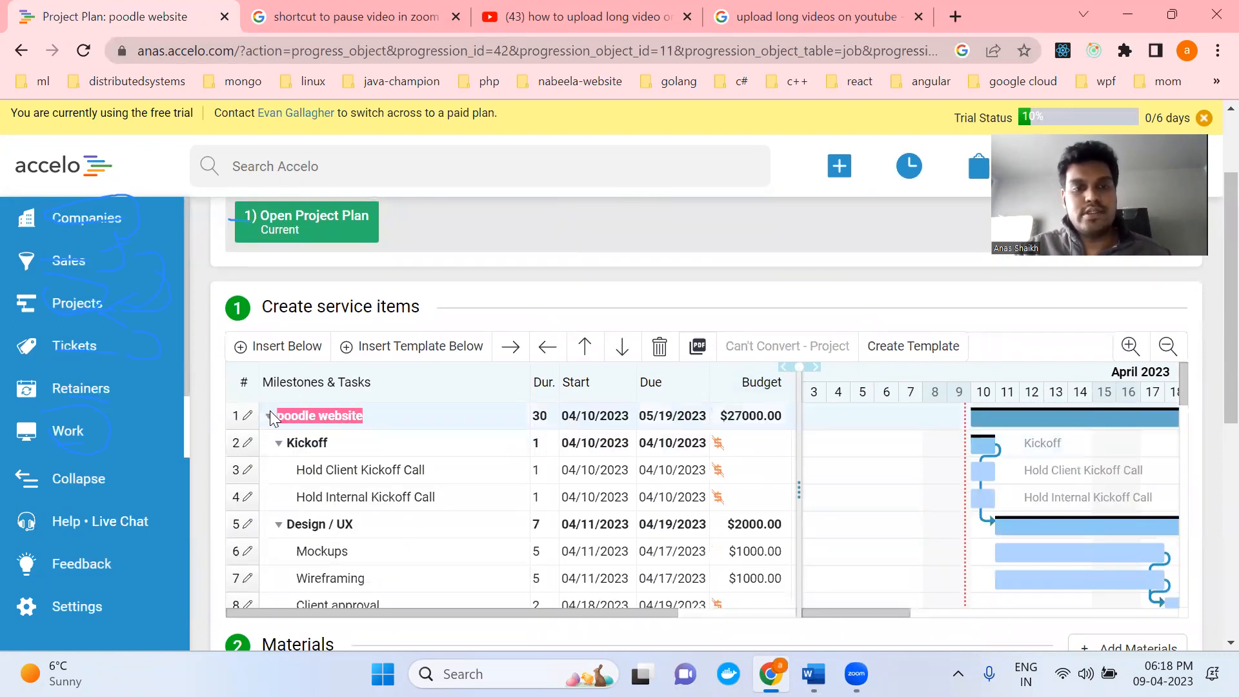
drag(332, 442, 286, 443)
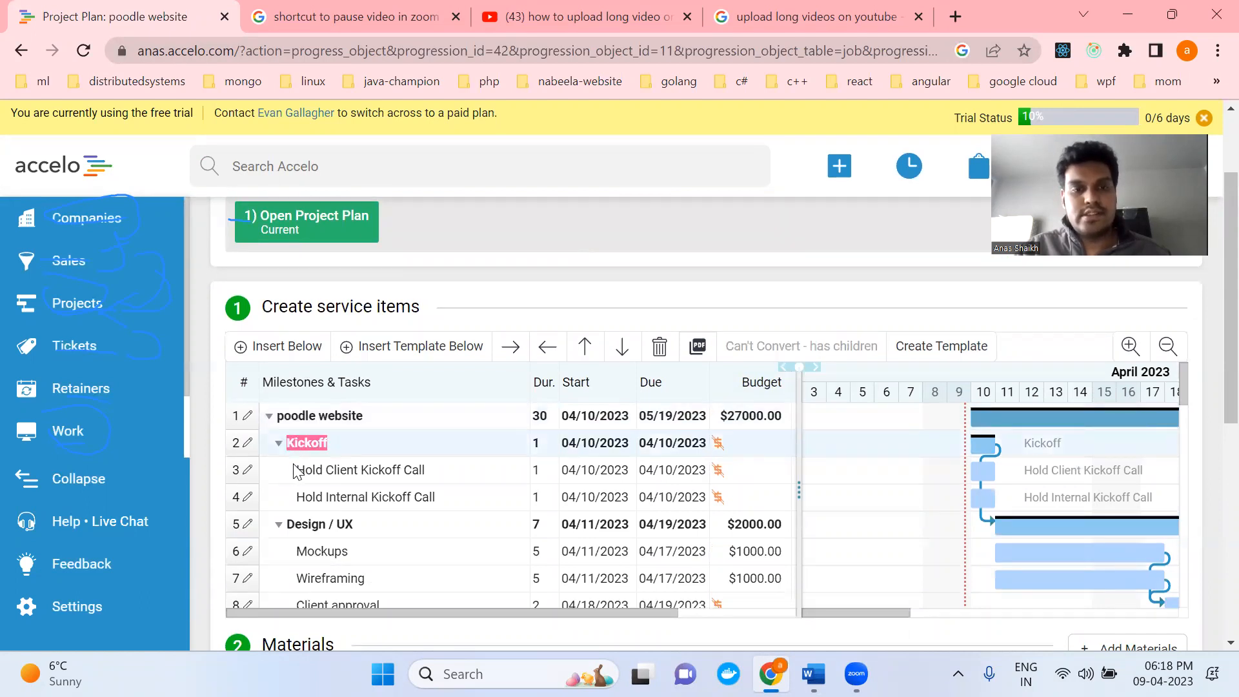
click(357, 477)
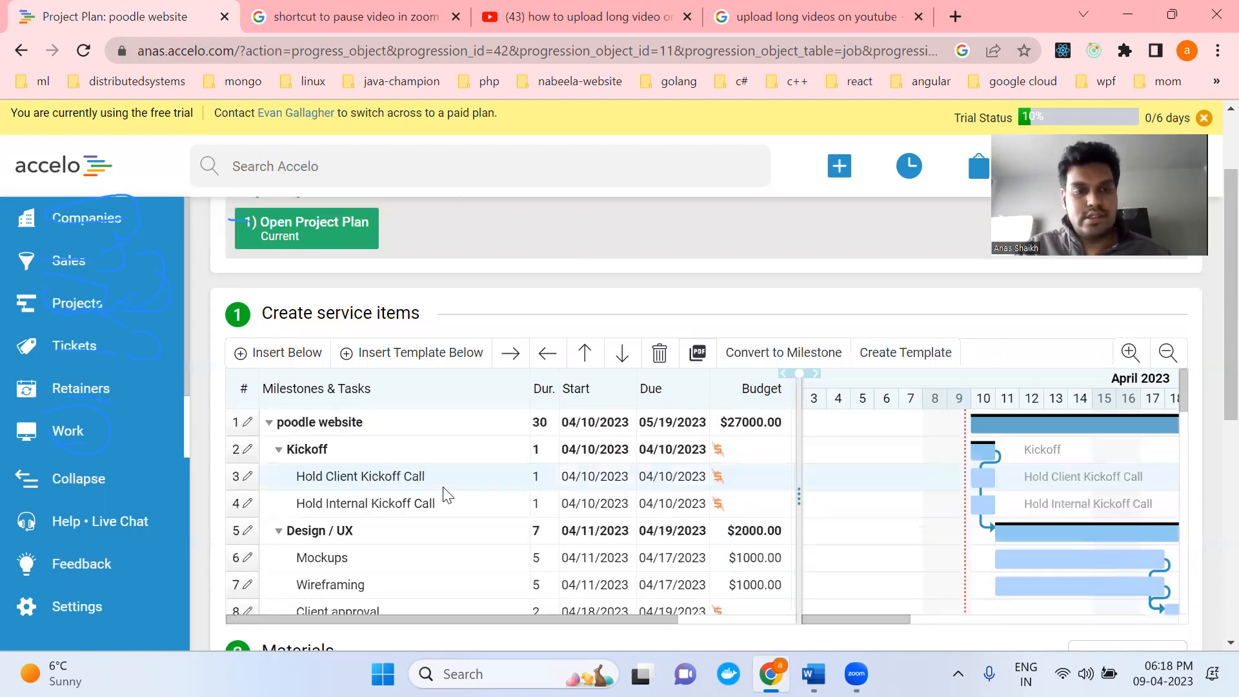
- Add a task named "testing" directly below CSS theme in the Development milestone
scroll(426, 539, down, 3)
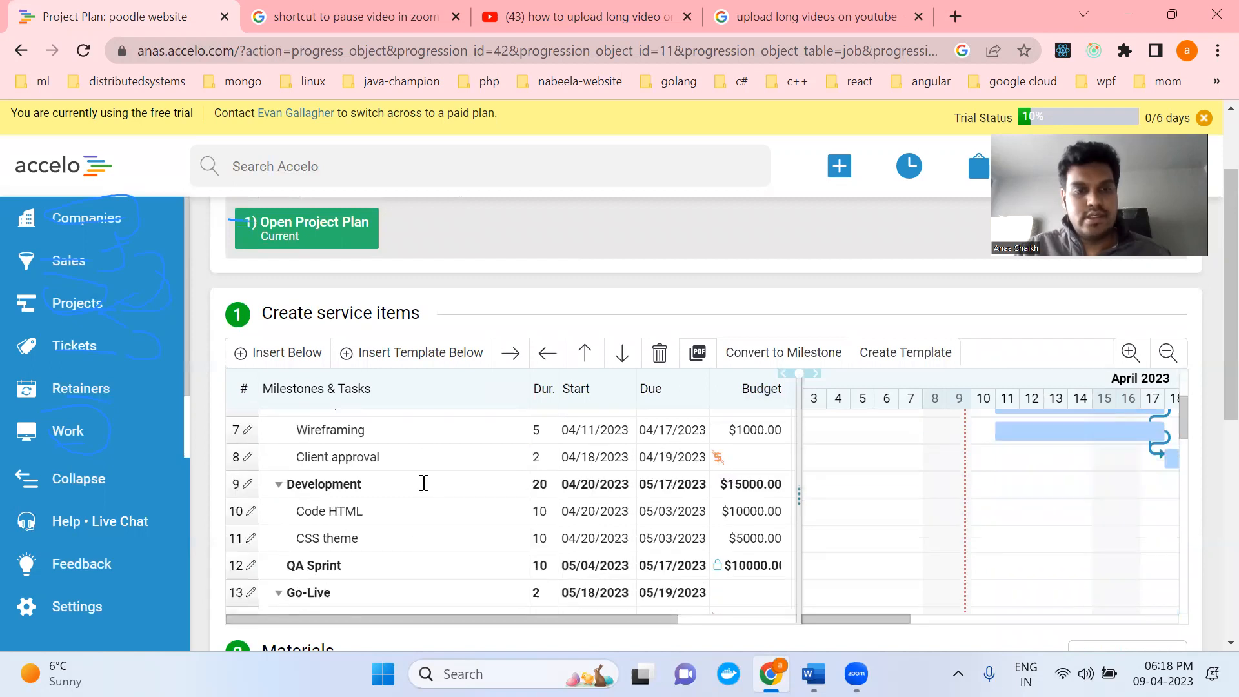
click(414, 461)
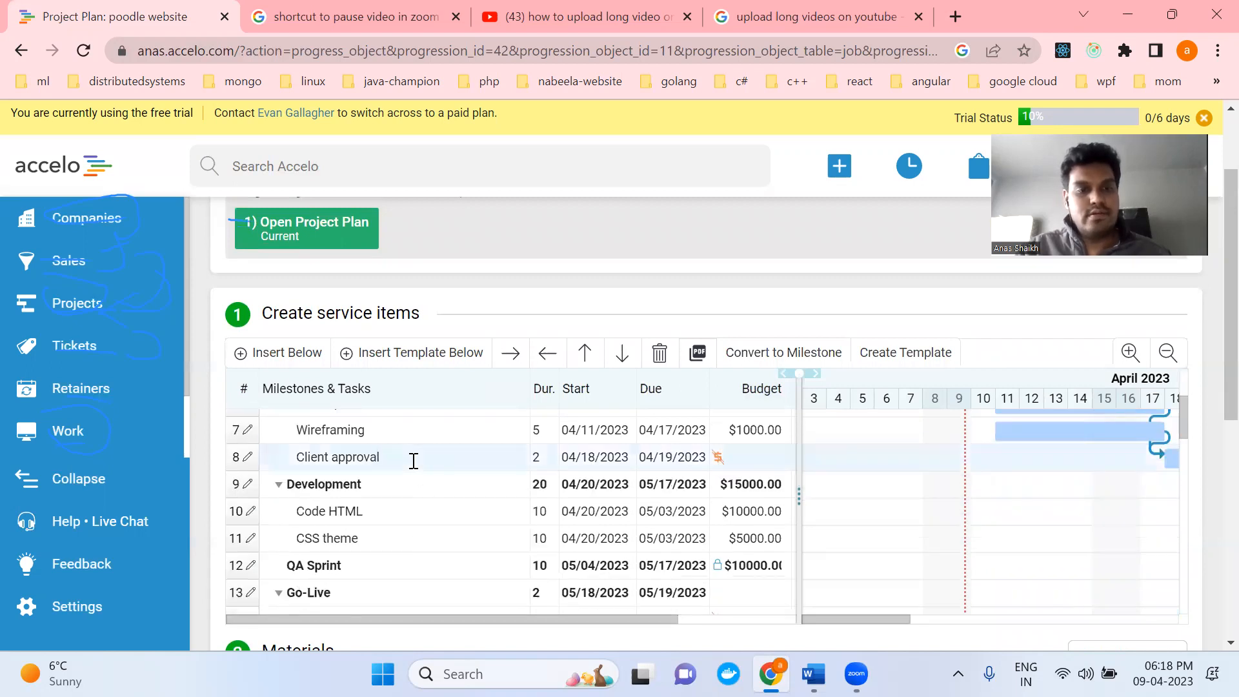
key(Up)
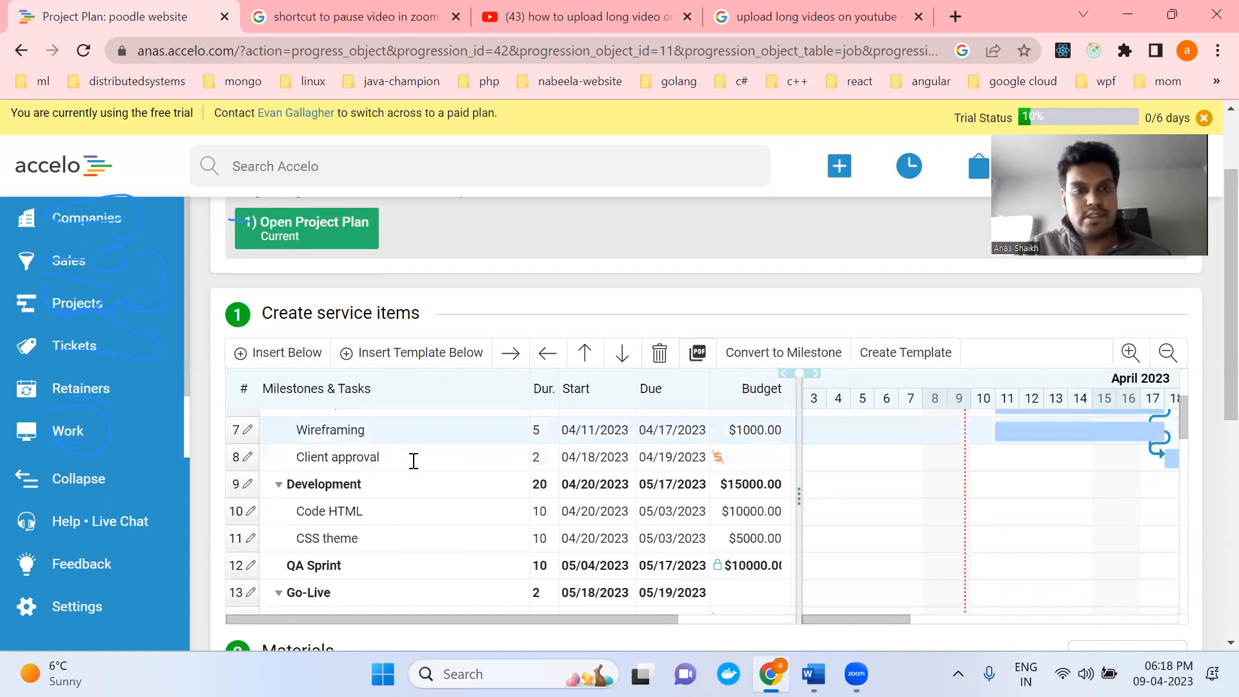
click(393, 536)
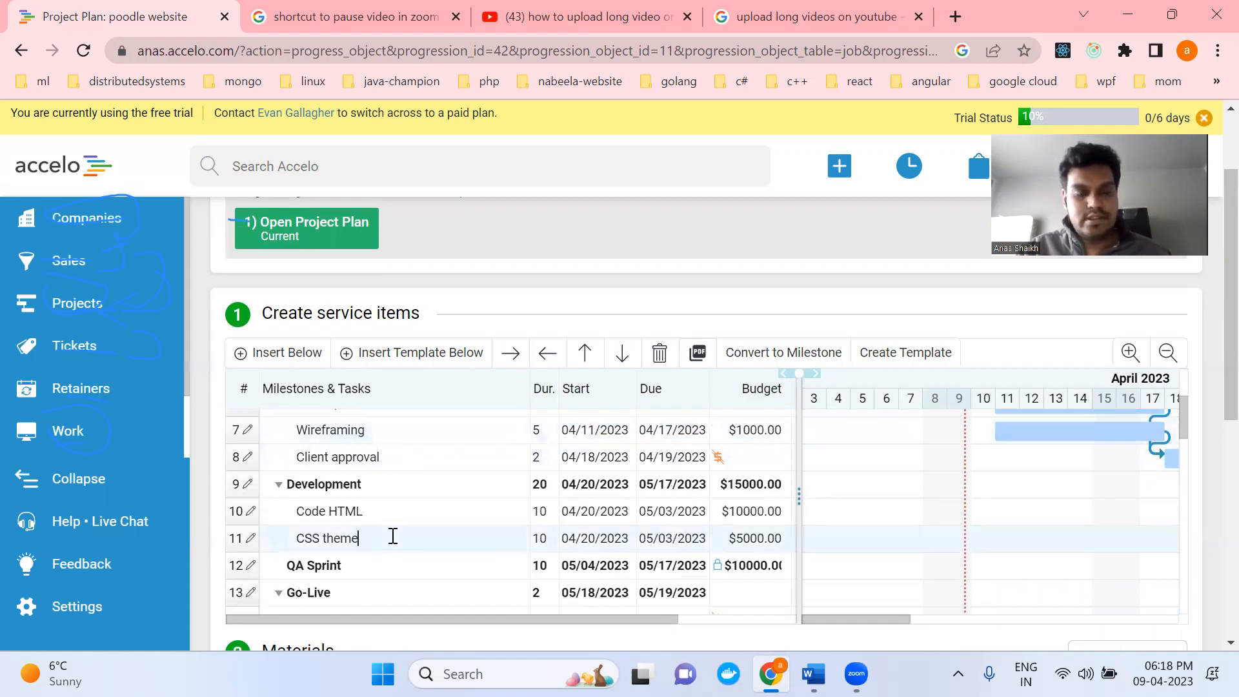
key(Return)
text(testing)
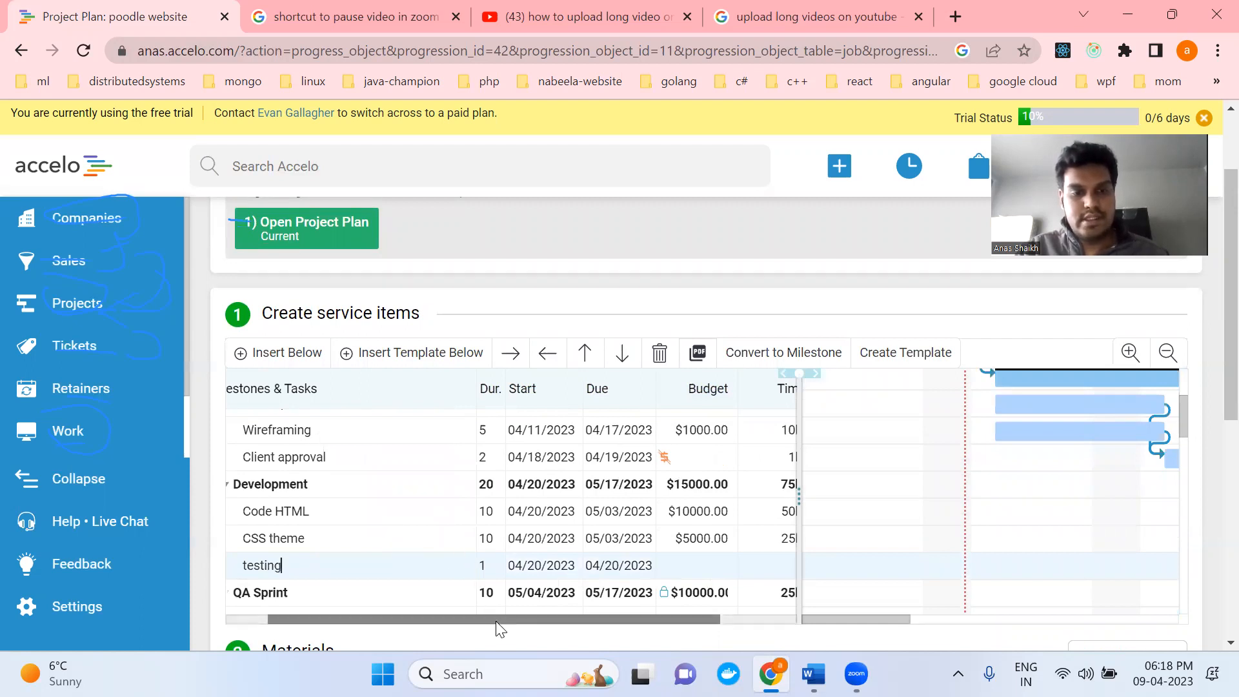
- Set the testing task's budgeted time to 2:00 and apply the task budget
drag(496, 621, 364, 635)
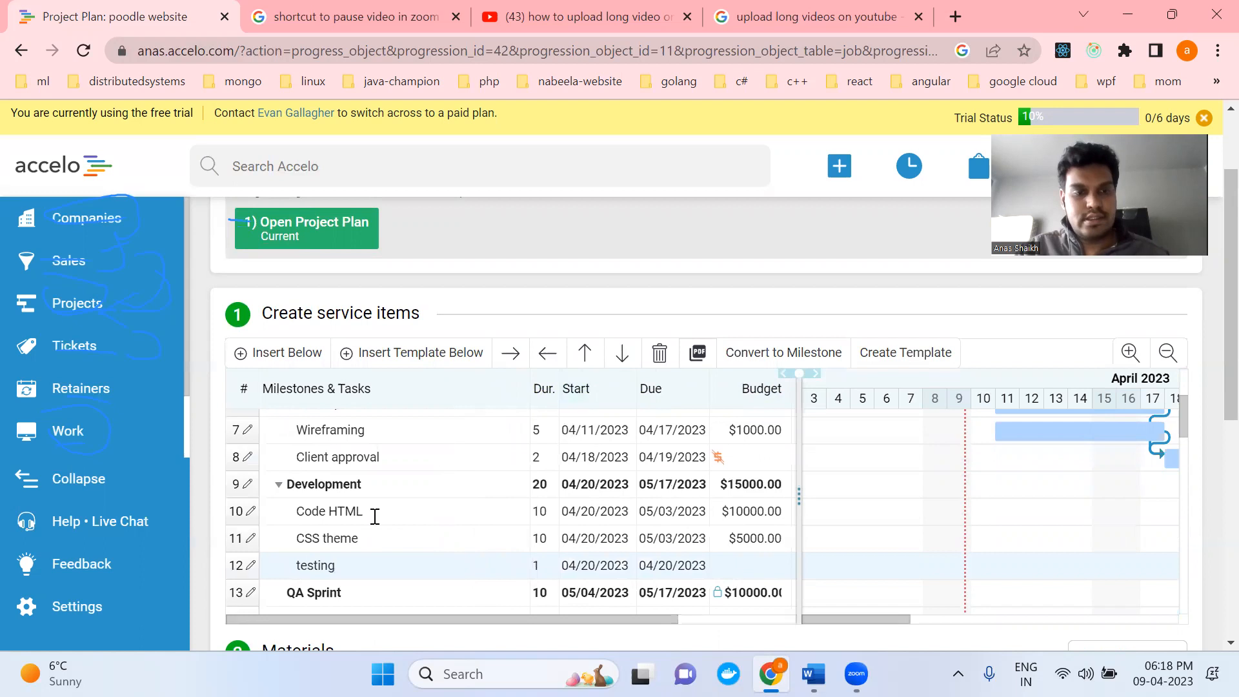
scroll(450, 451, up, 1)
scroll(450, 451, up, 5)
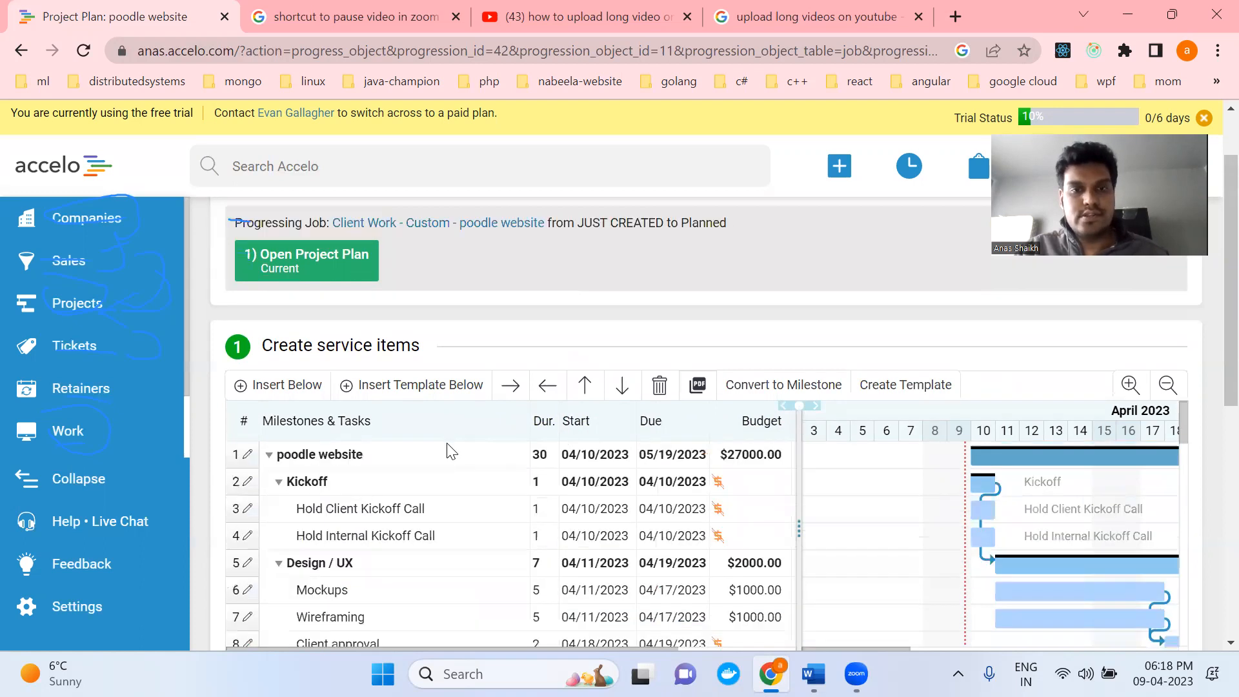
scroll(613, 413, down, 5)
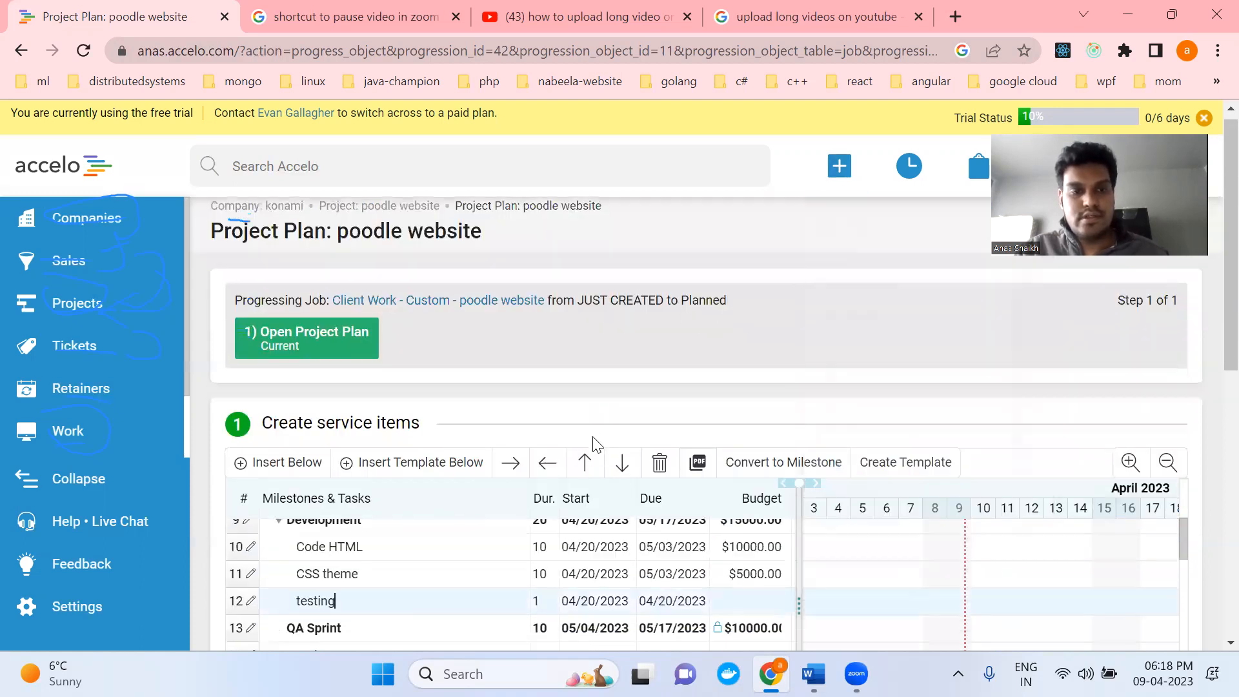
scroll(661, 364, down, 3)
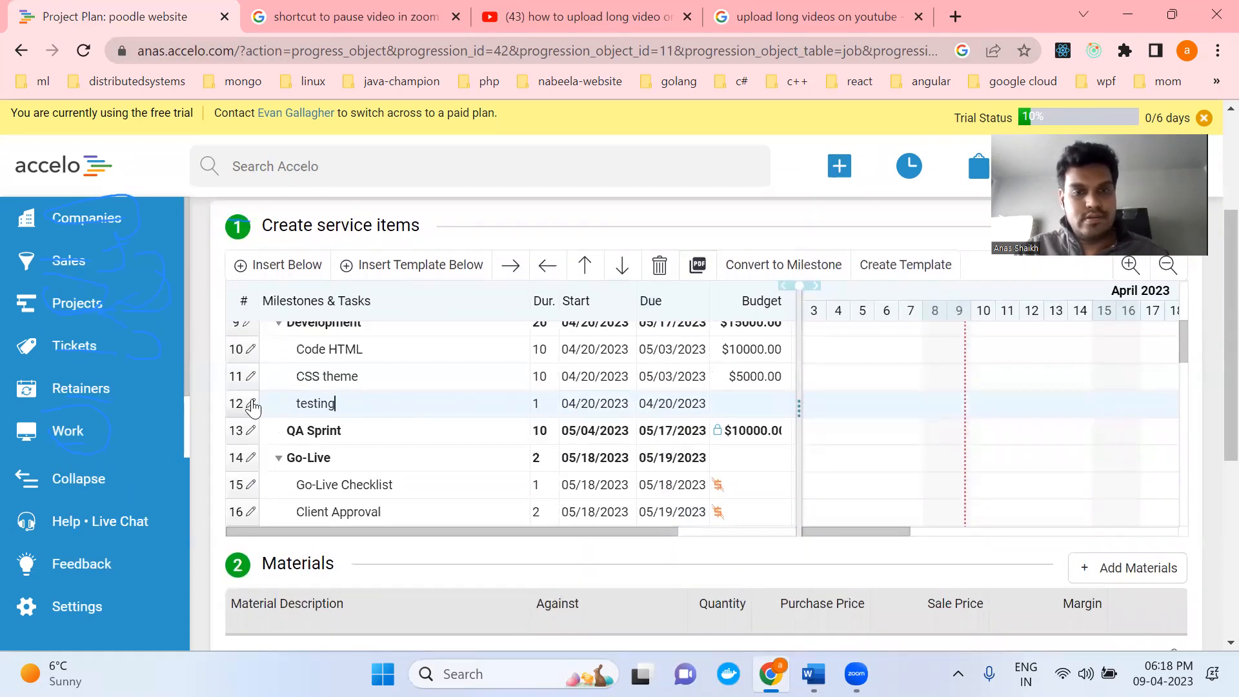
drag(597, 528, 720, 531)
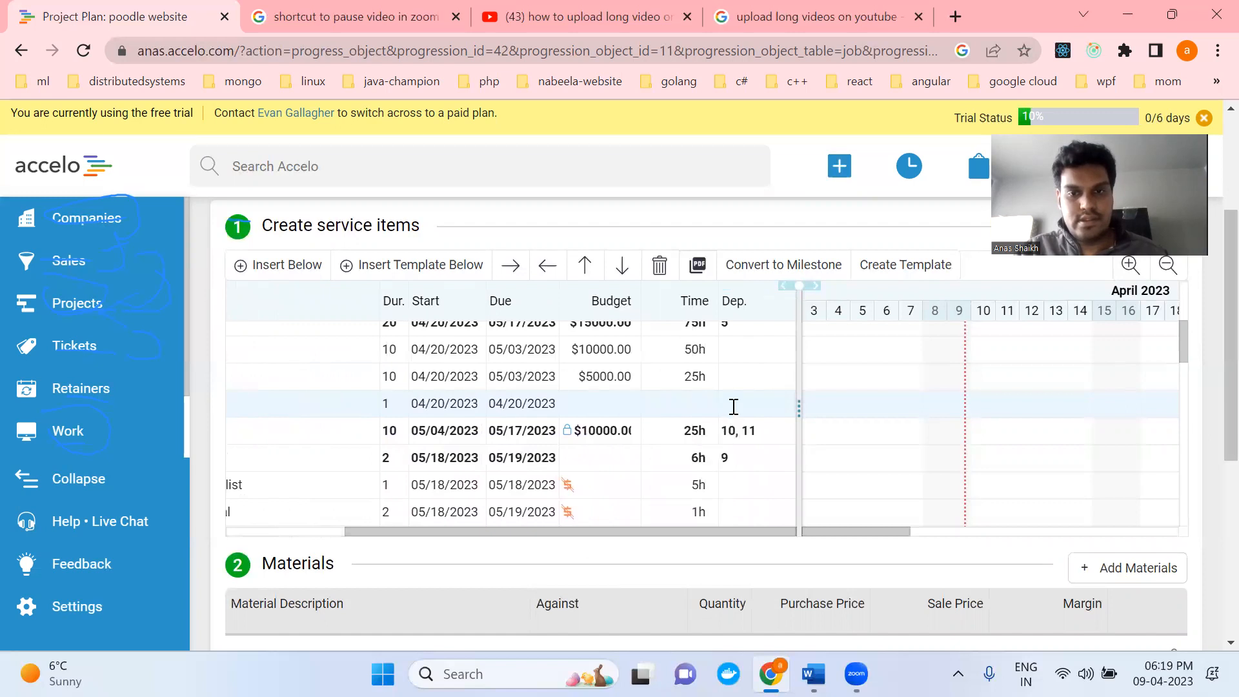
click(699, 404)
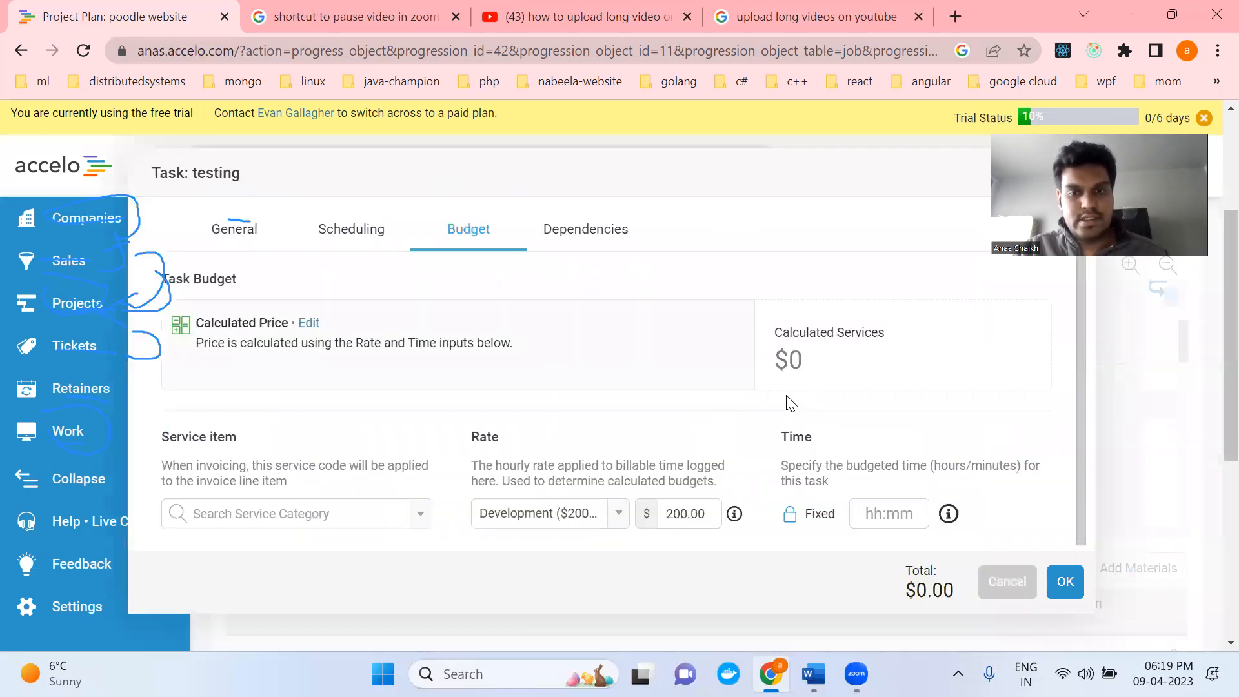
click(884, 506)
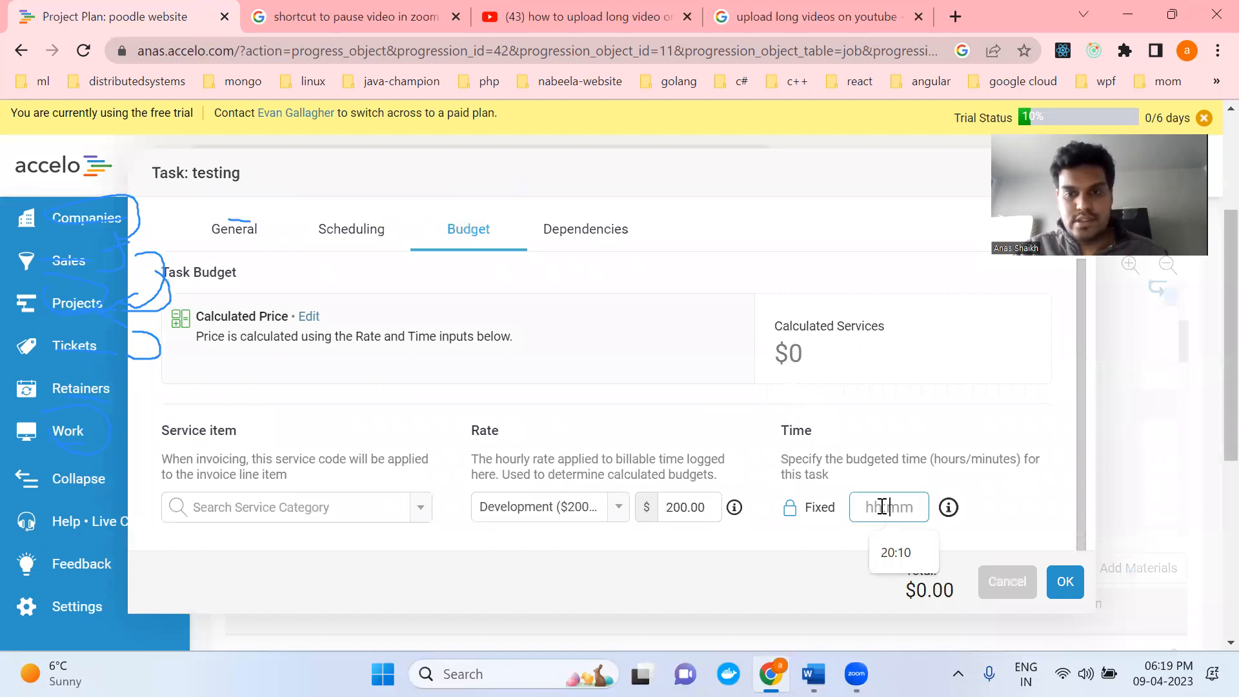
text(2:00)
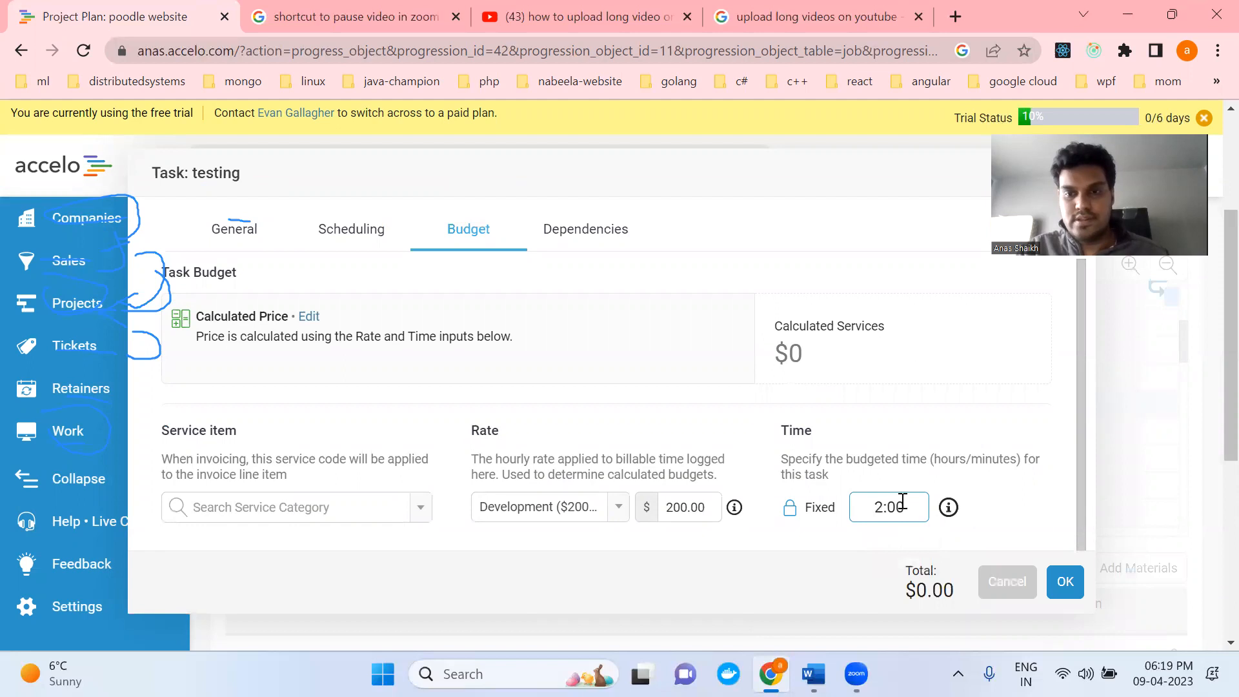
click(913, 546)
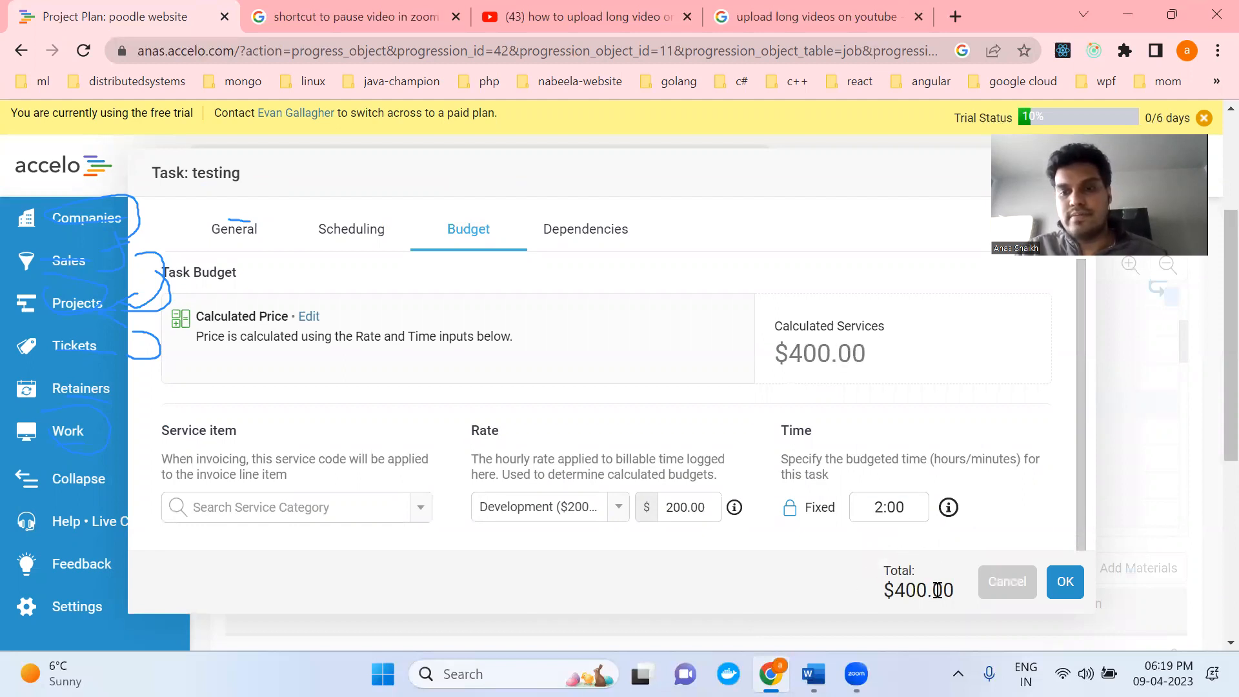
click(1062, 583)
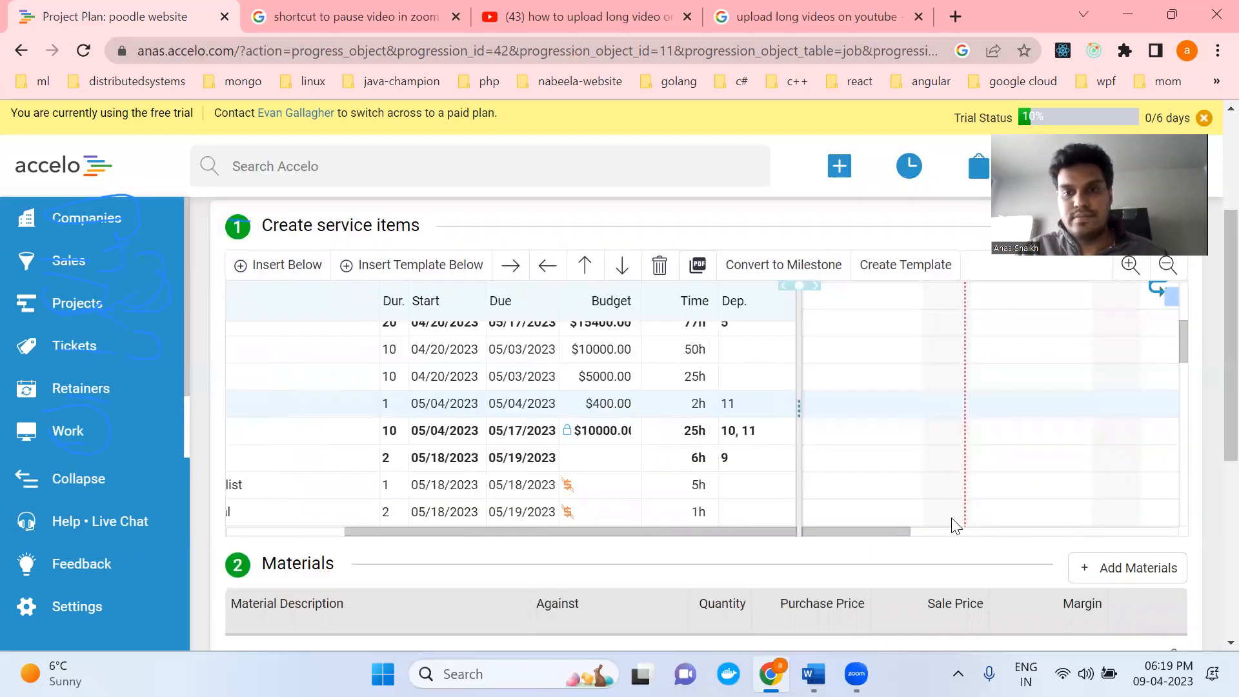
- Examine the kickoff tasks on the plan's timeline, then its materials and charge totals
mouse_move(884, 526)
mouse_down()
mouse_move(934, 539)
mouse_move(888, 532)
mouse_up()
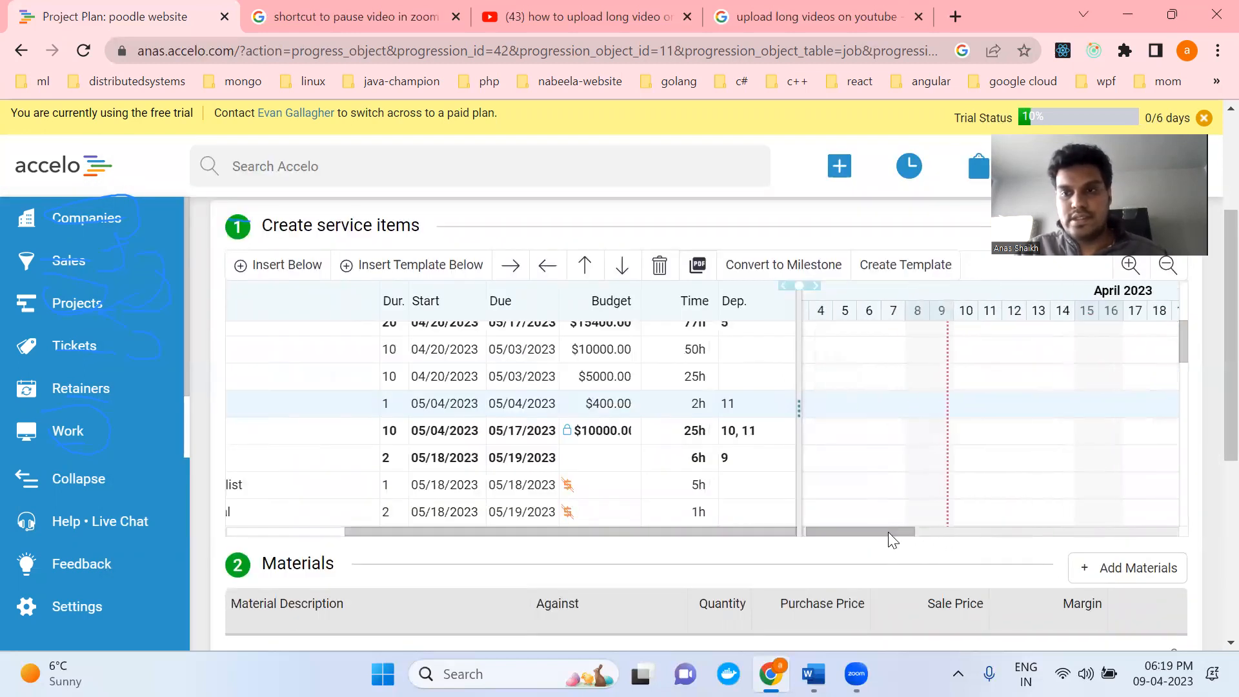
drag(1185, 343, 1179, 311)
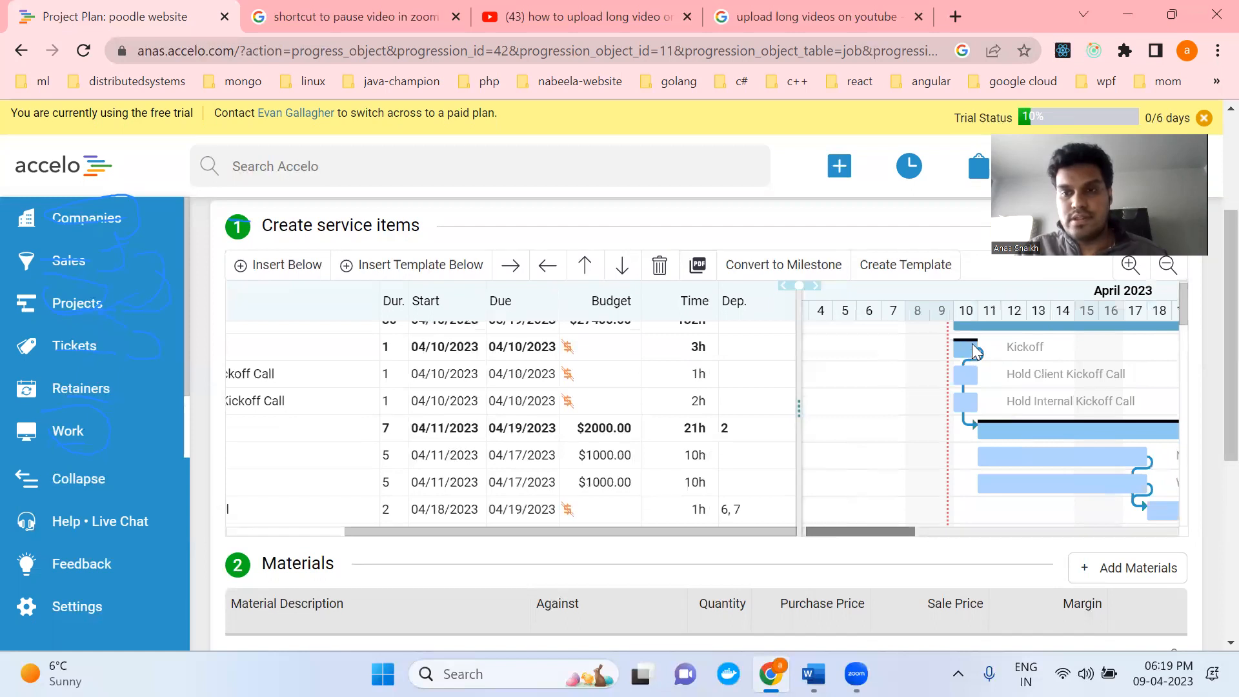
drag(967, 352, 968, 377)
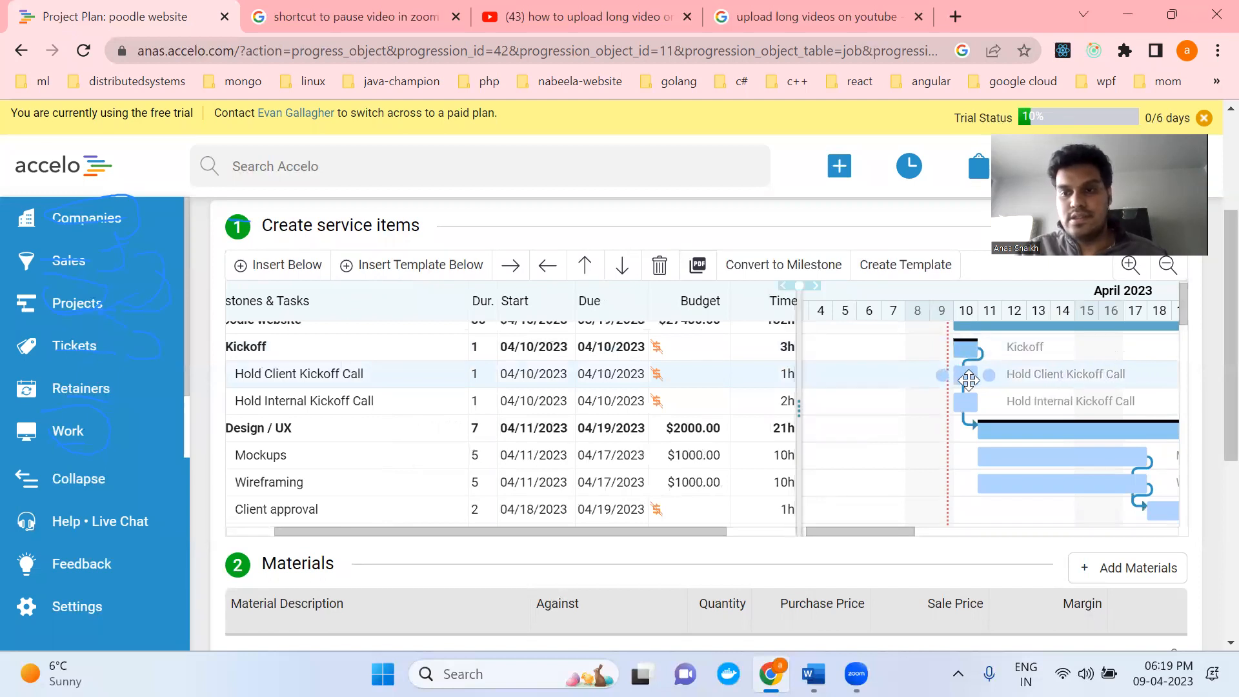
scroll(1213, 349, down, 1)
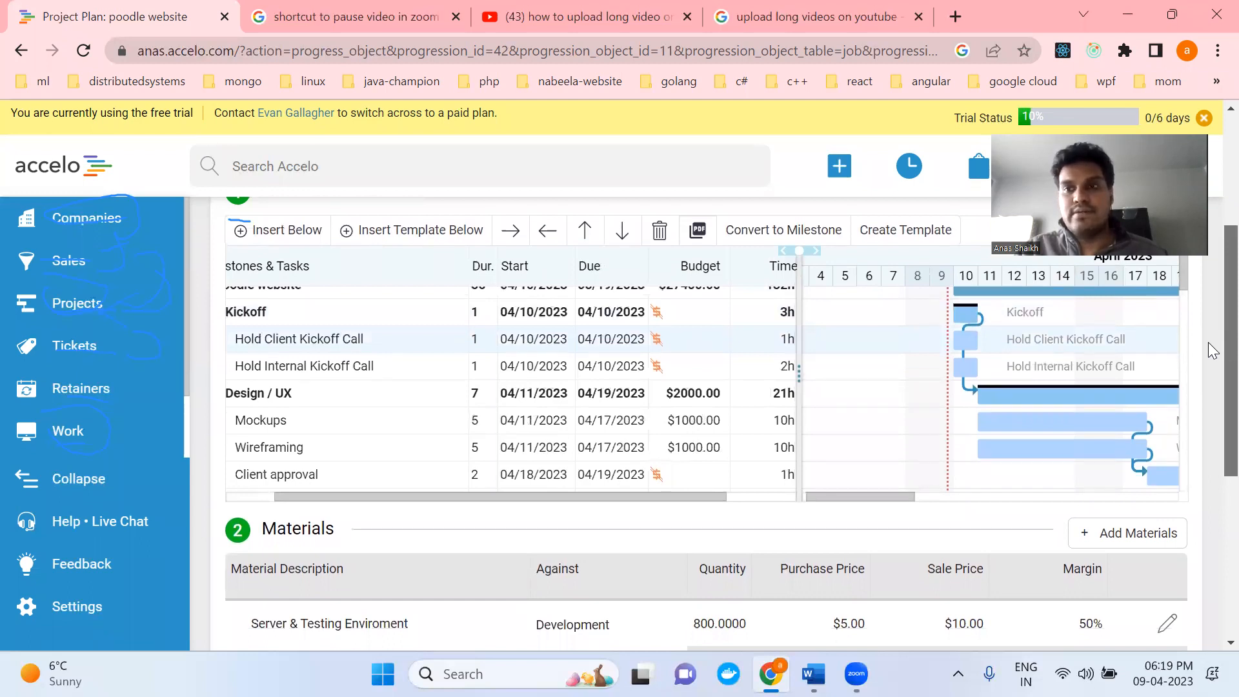
scroll(1213, 350, down, 3)
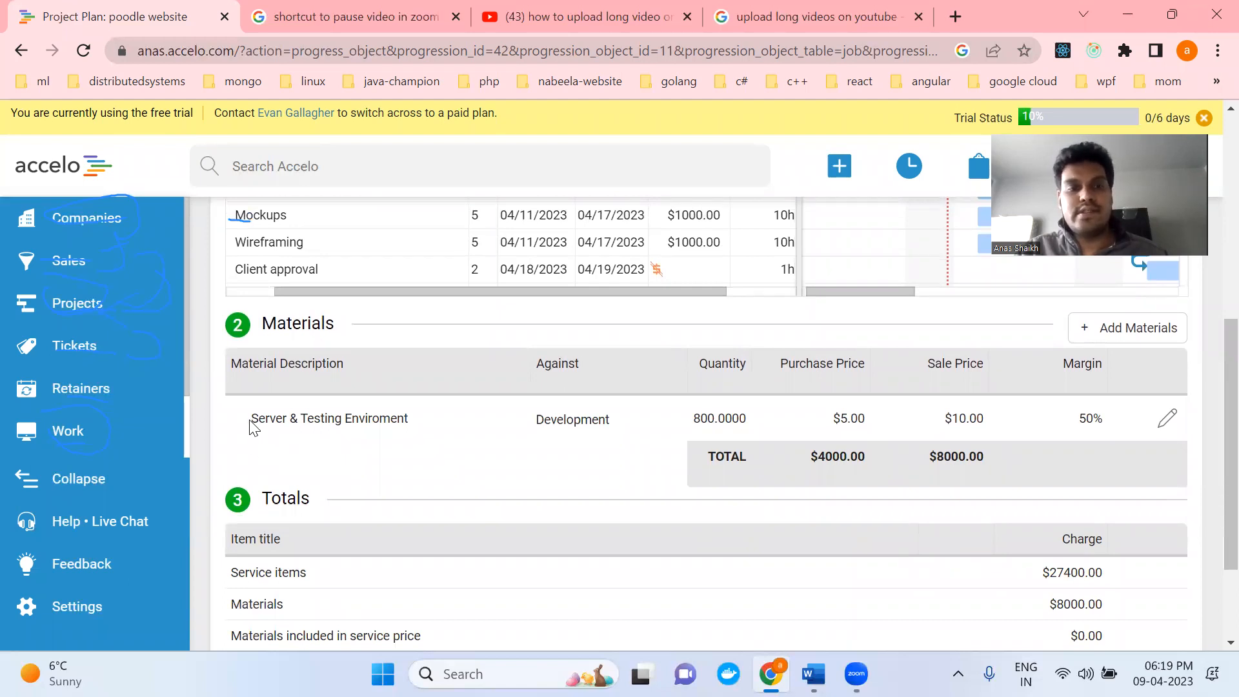
drag(253, 421, 414, 429)
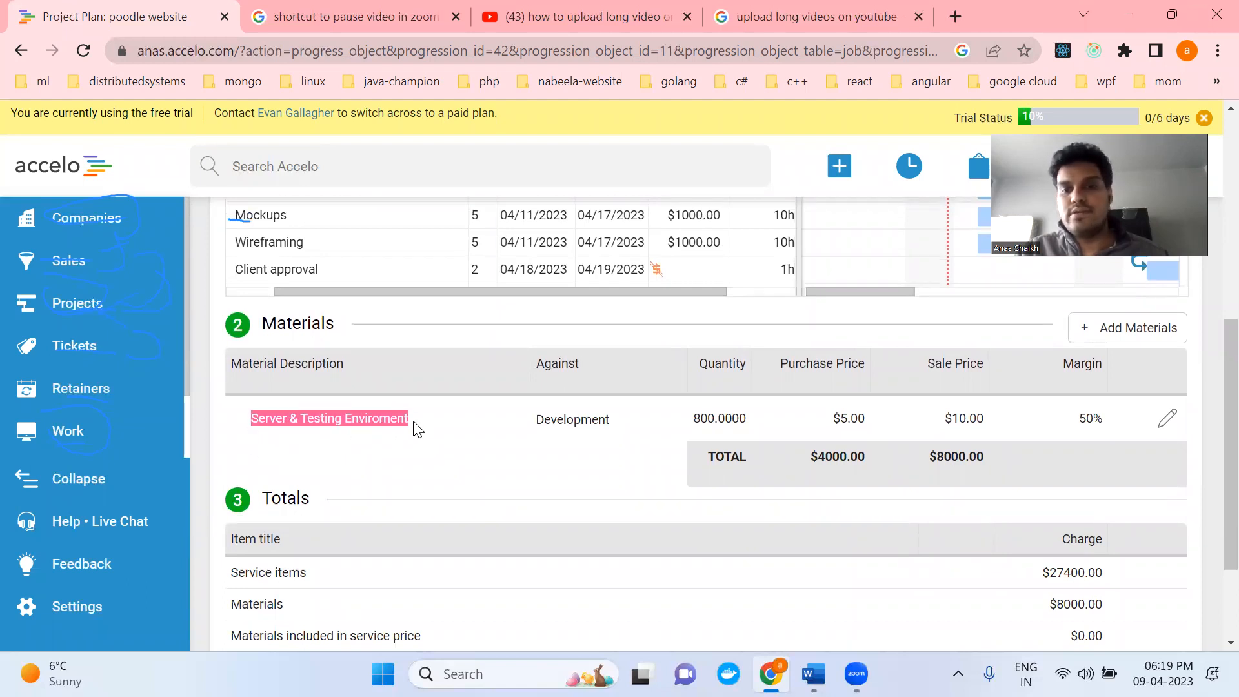
click(605, 413)
scroll(603, 417, down, 2)
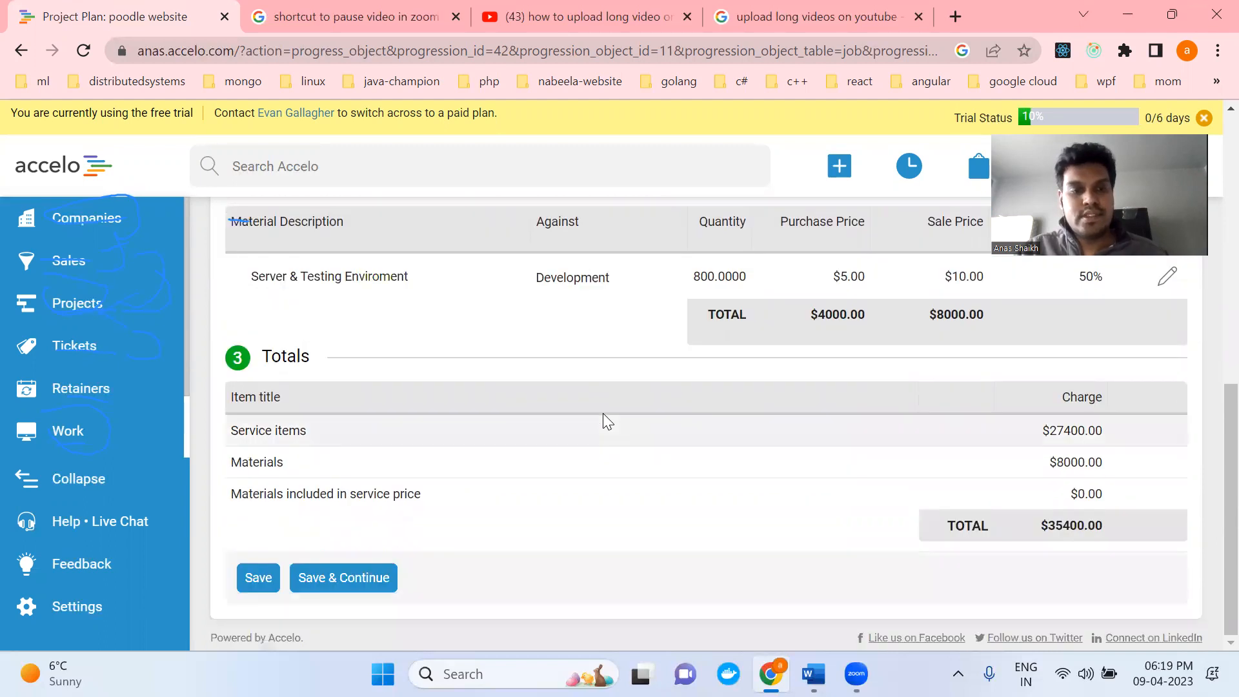
scroll(605, 417, up, 6)
scroll(605, 418, down, 5)
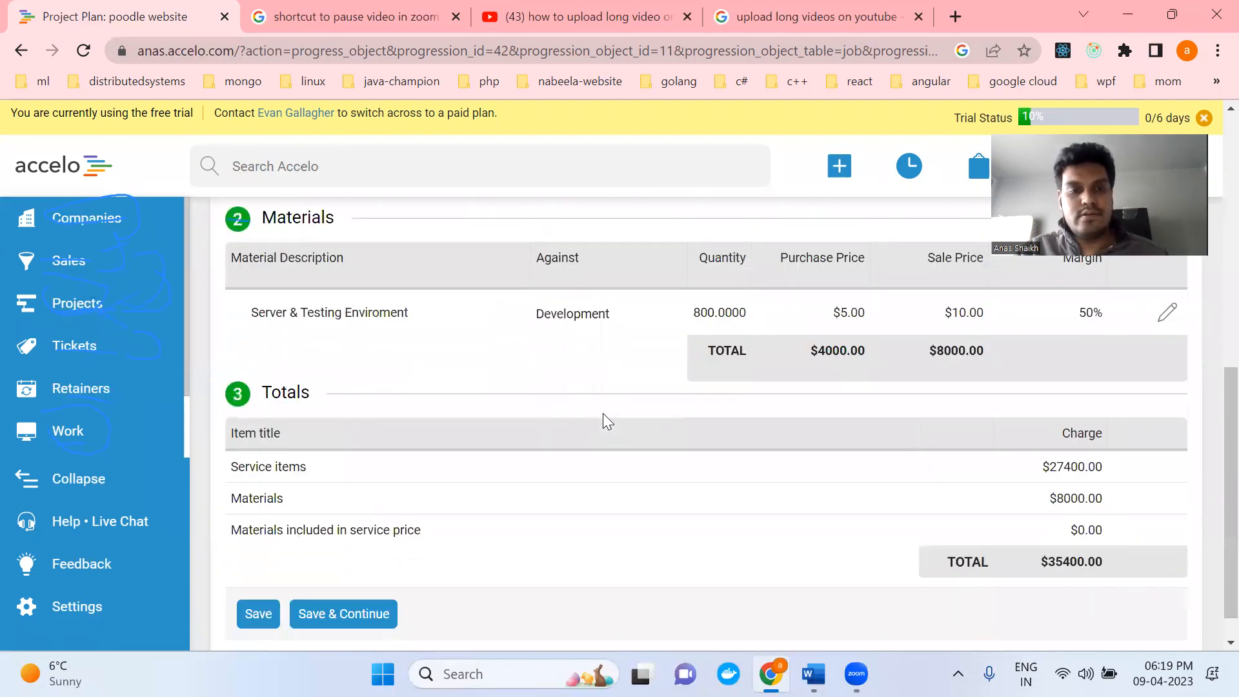
- Save the poodle website project plan and review the milestones' statuses and budgets in the project overview
click(330, 579)
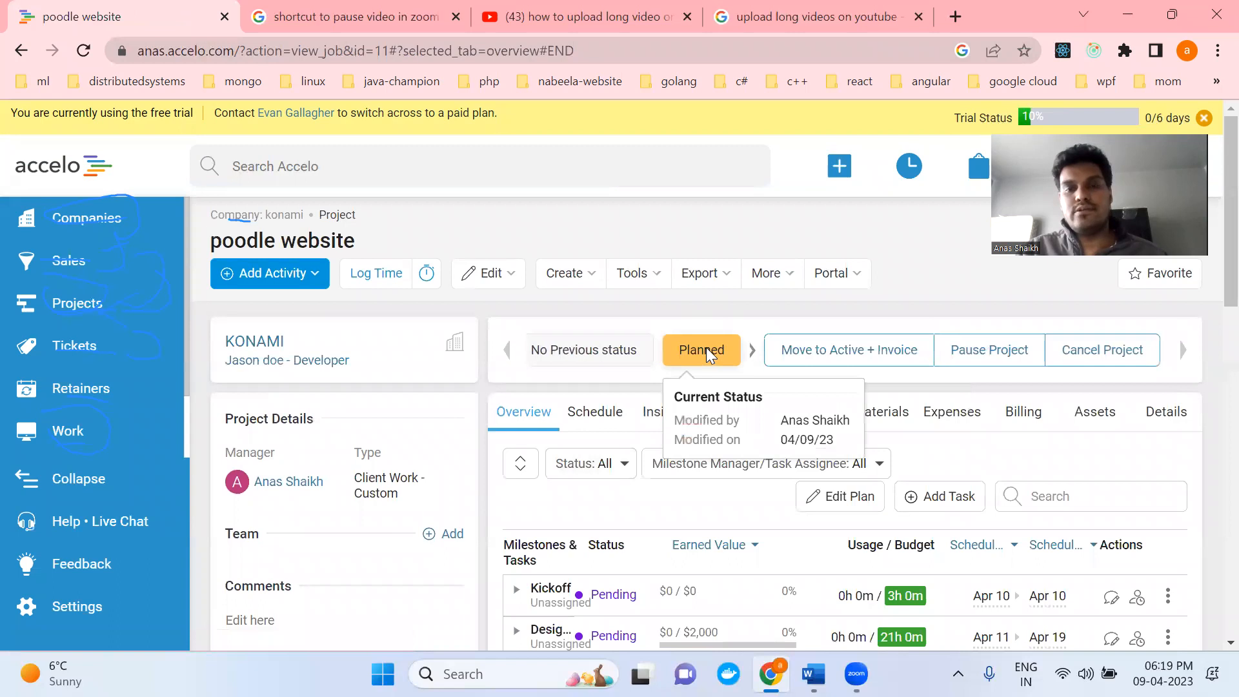
scroll(730, 368, down, 1)
scroll(729, 373, down, 5)
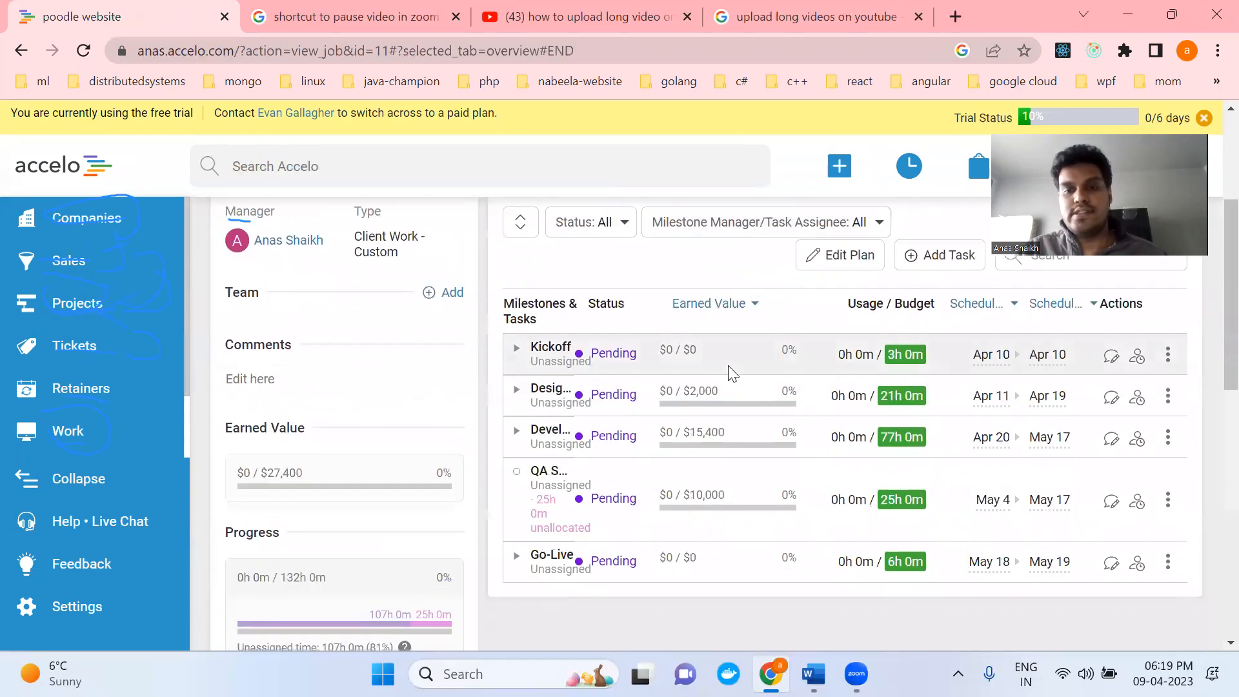
scroll(728, 365, up, 1)
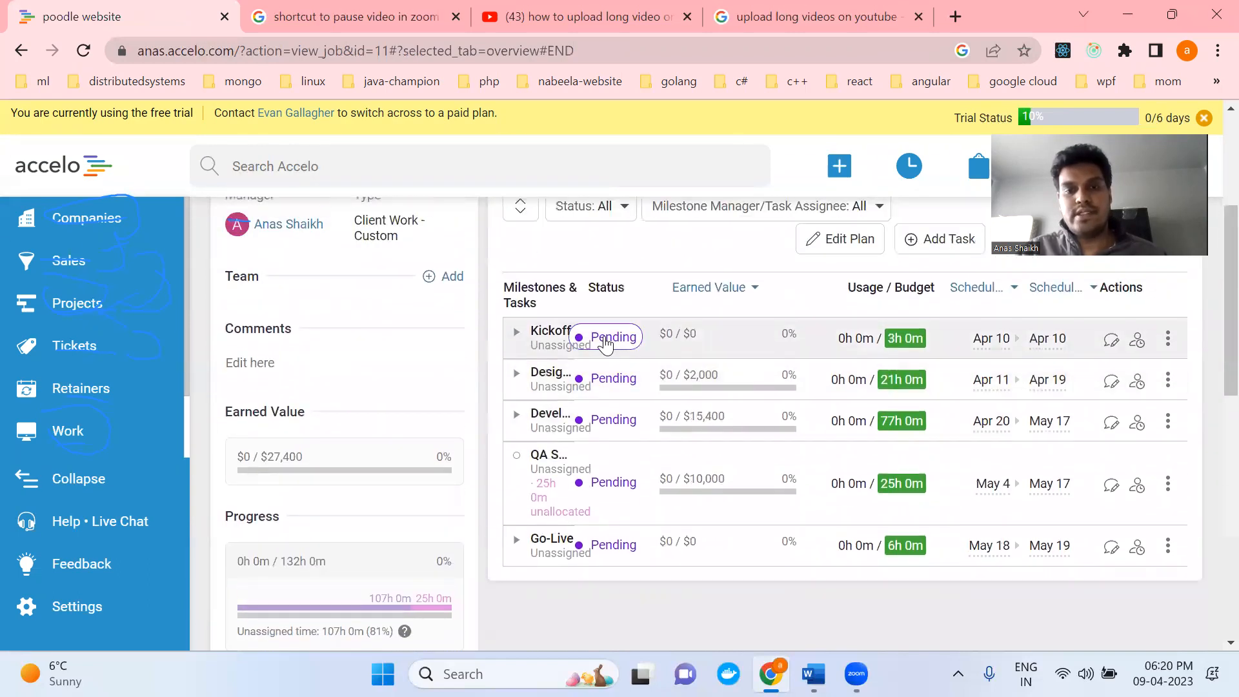
scroll(668, 585, up, 3)
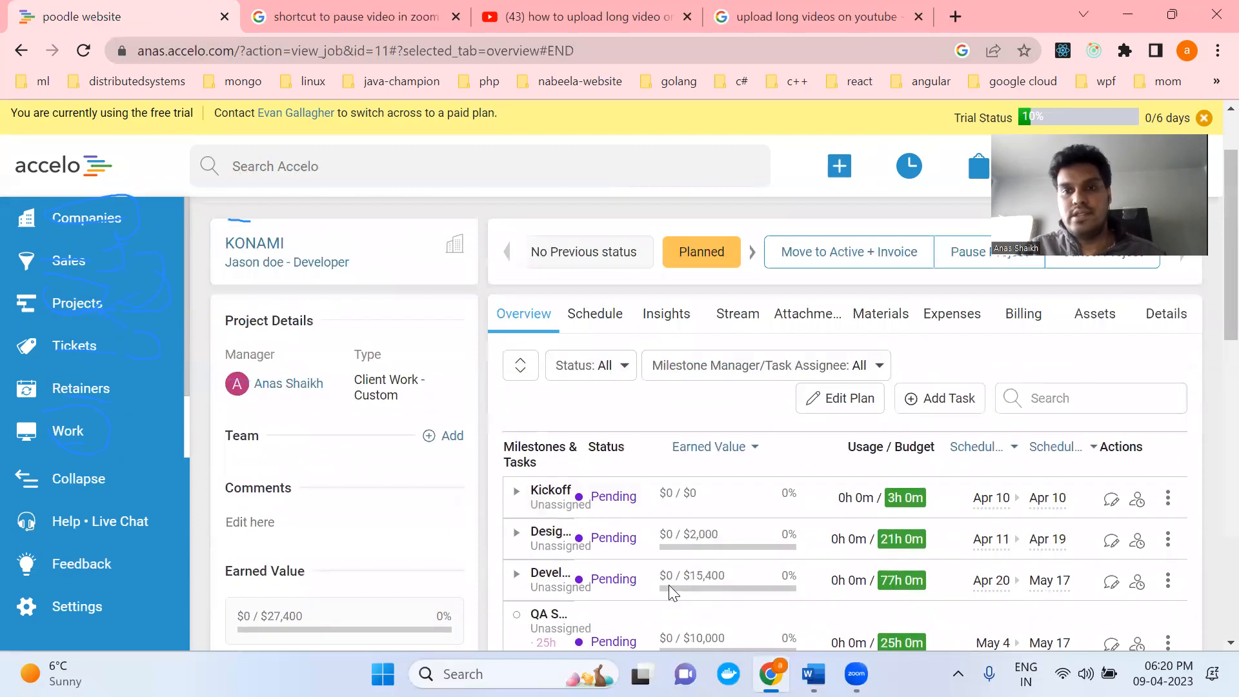
scroll(668, 585, down, 1)
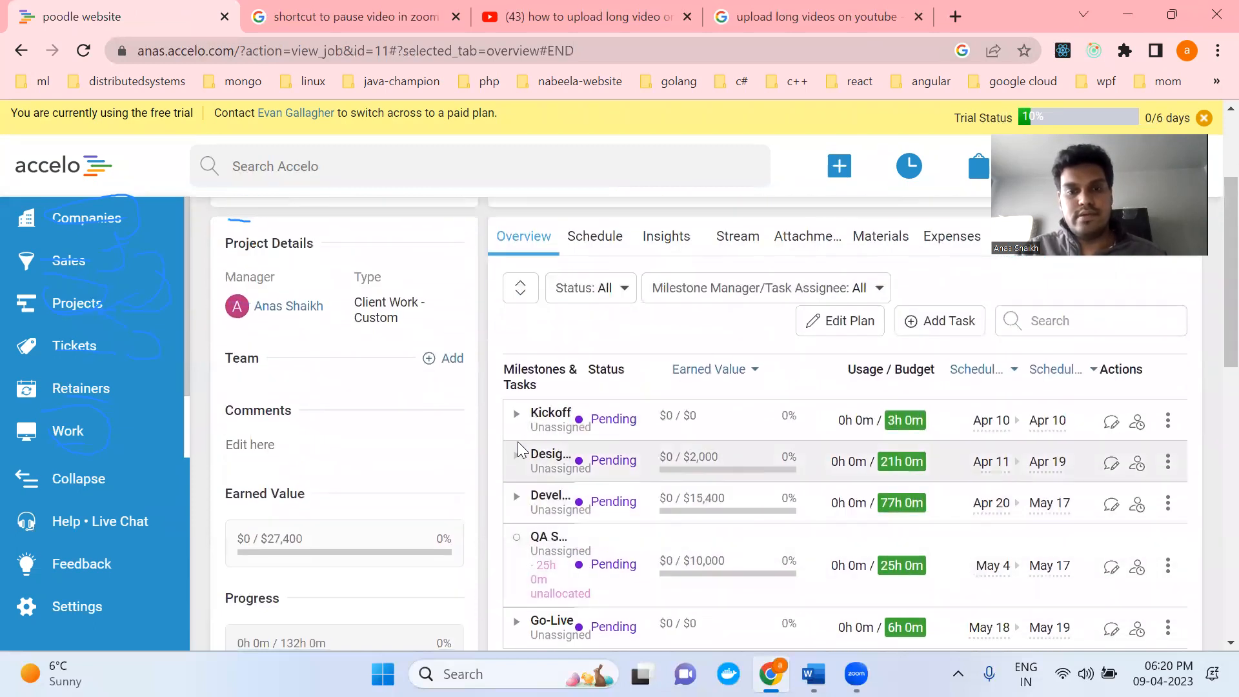
- Examine the Kickoff milestone's tasks and the status options available for it
click(517, 414)
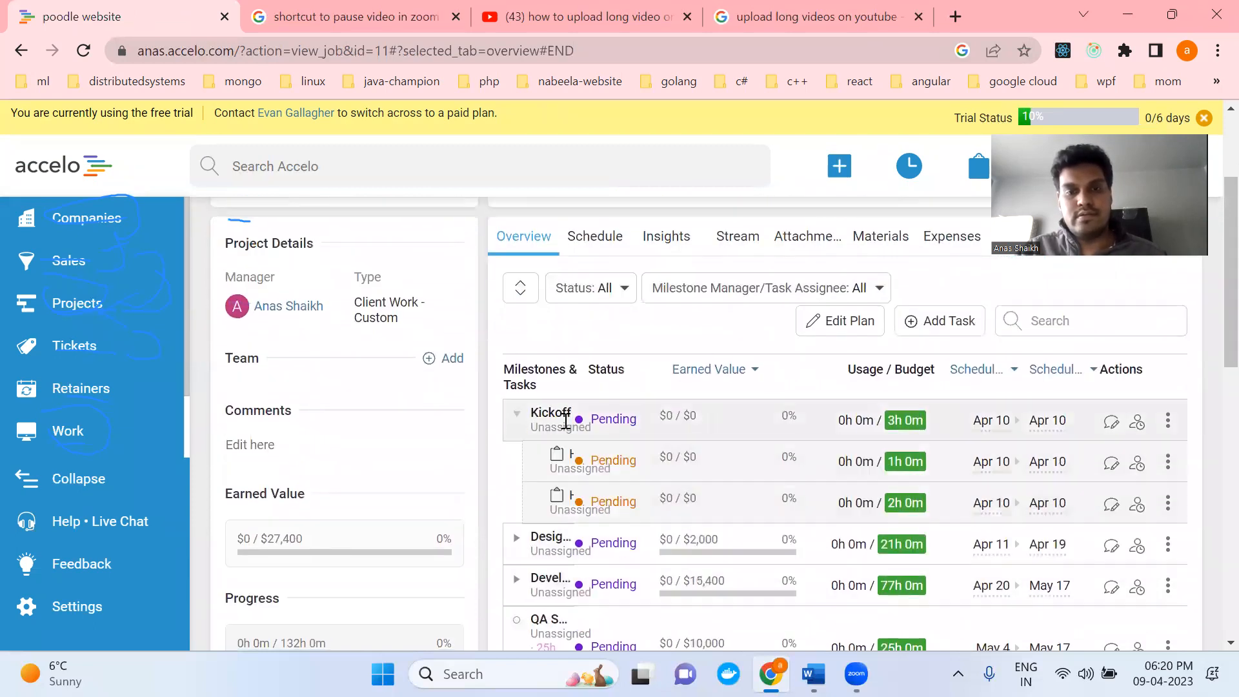
click(601, 421)
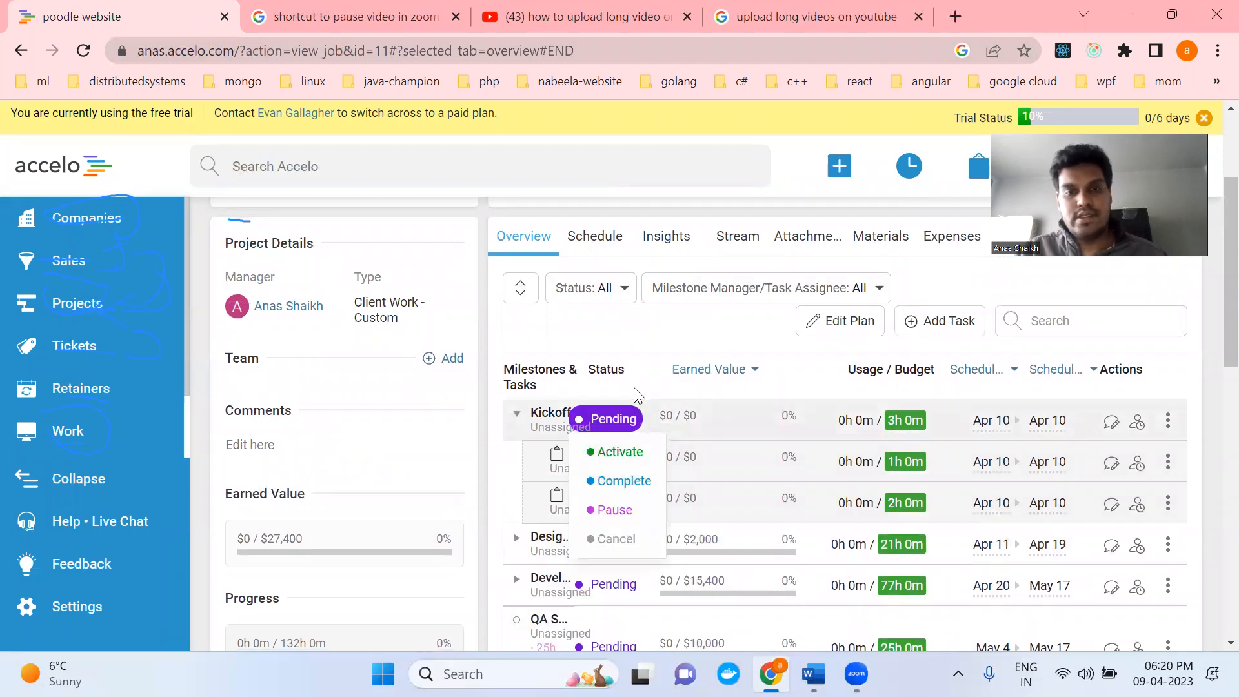
click(605, 377)
scroll(581, 394, up, 2)
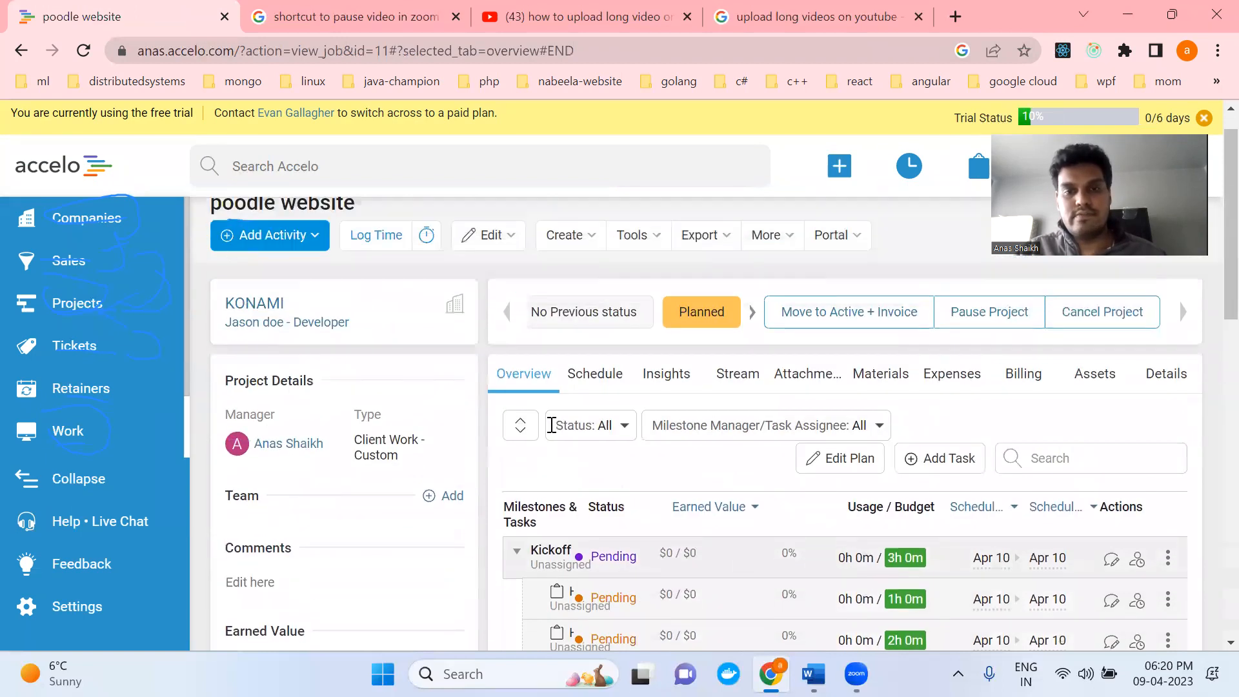
- Use Assign Work to make the project manager owner of the Kickoff milestone and set its status to Complete
click(667, 241)
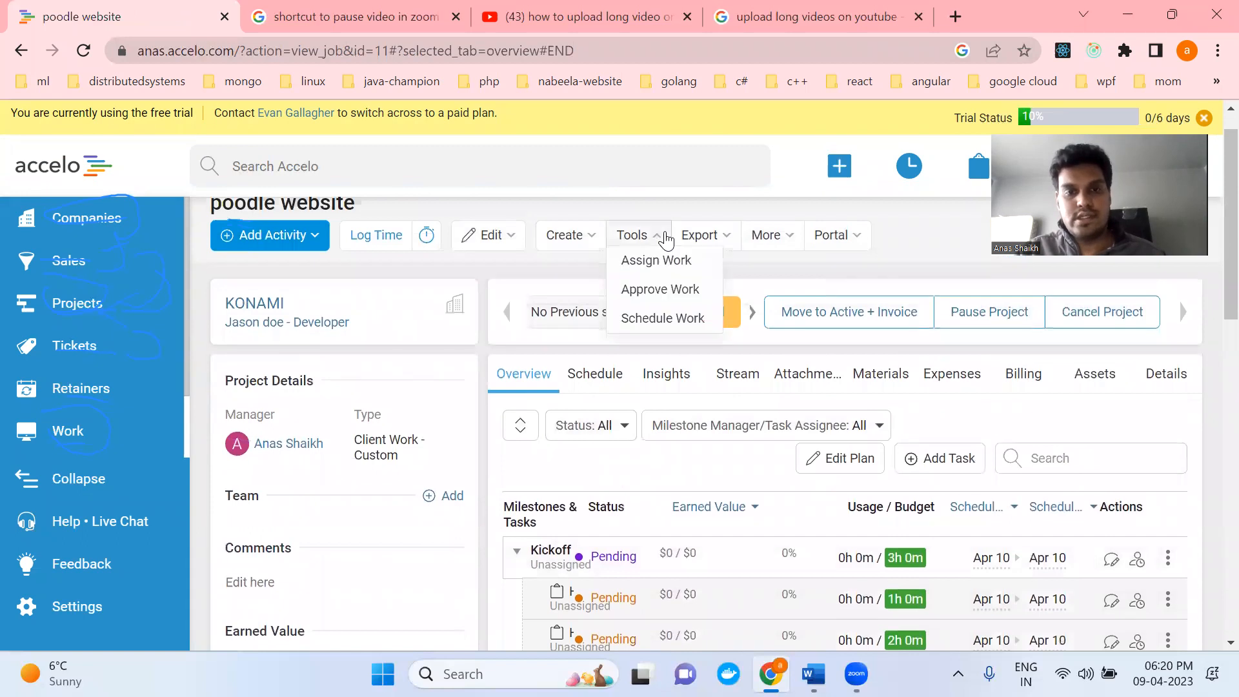
click(652, 259)
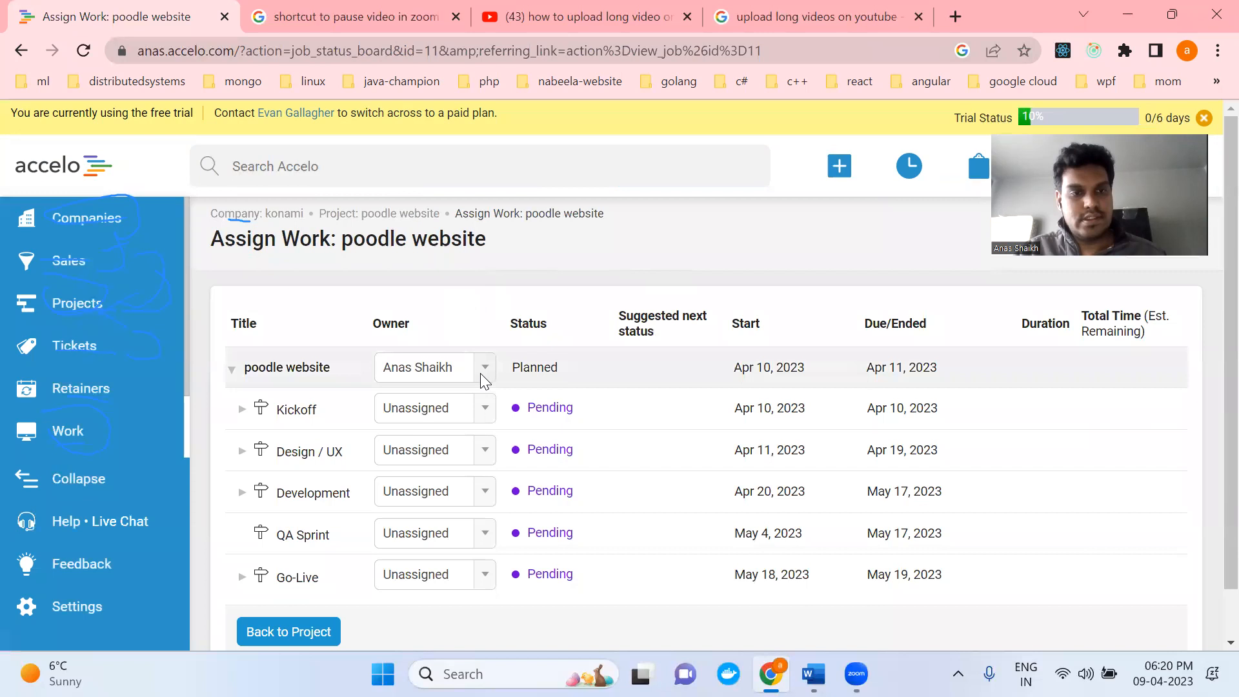
click(481, 409)
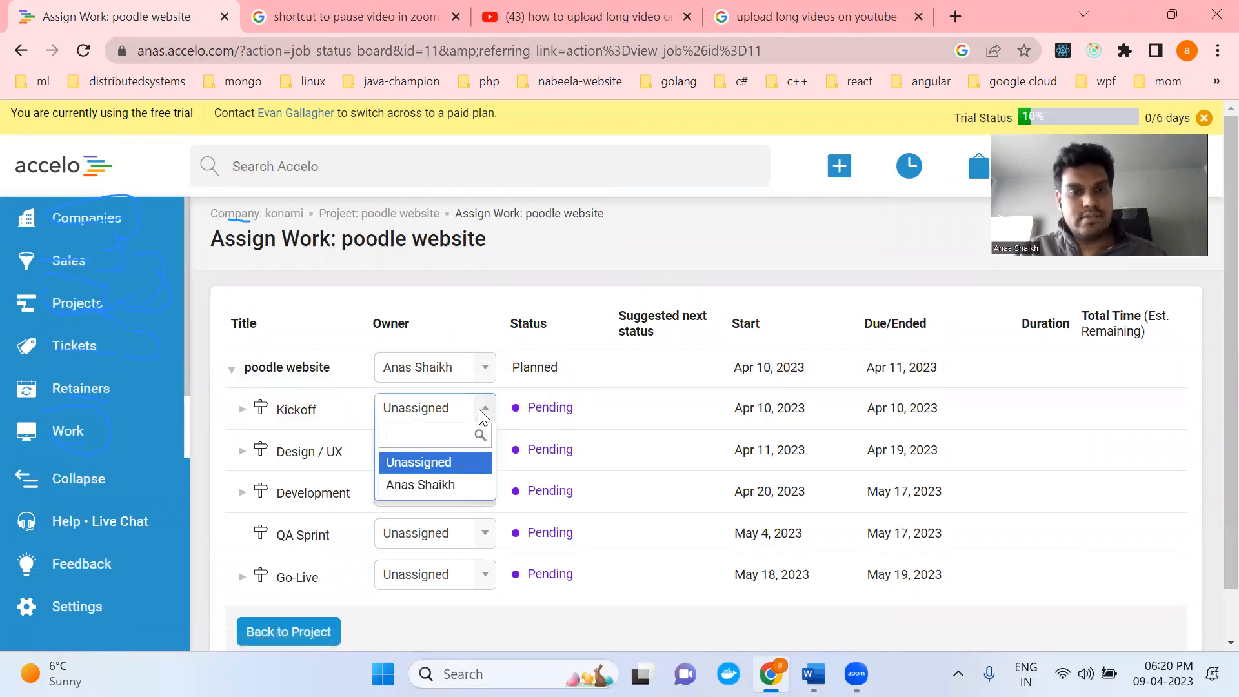
click(452, 490)
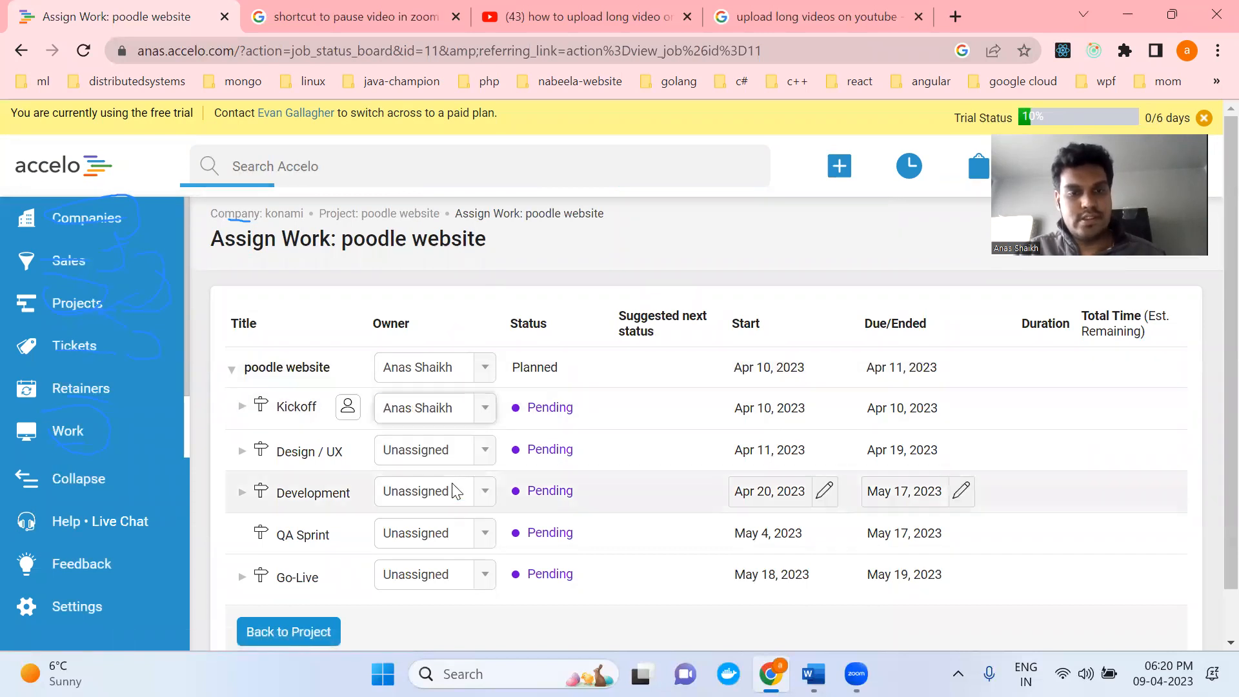
click(547, 417)
click(550, 470)
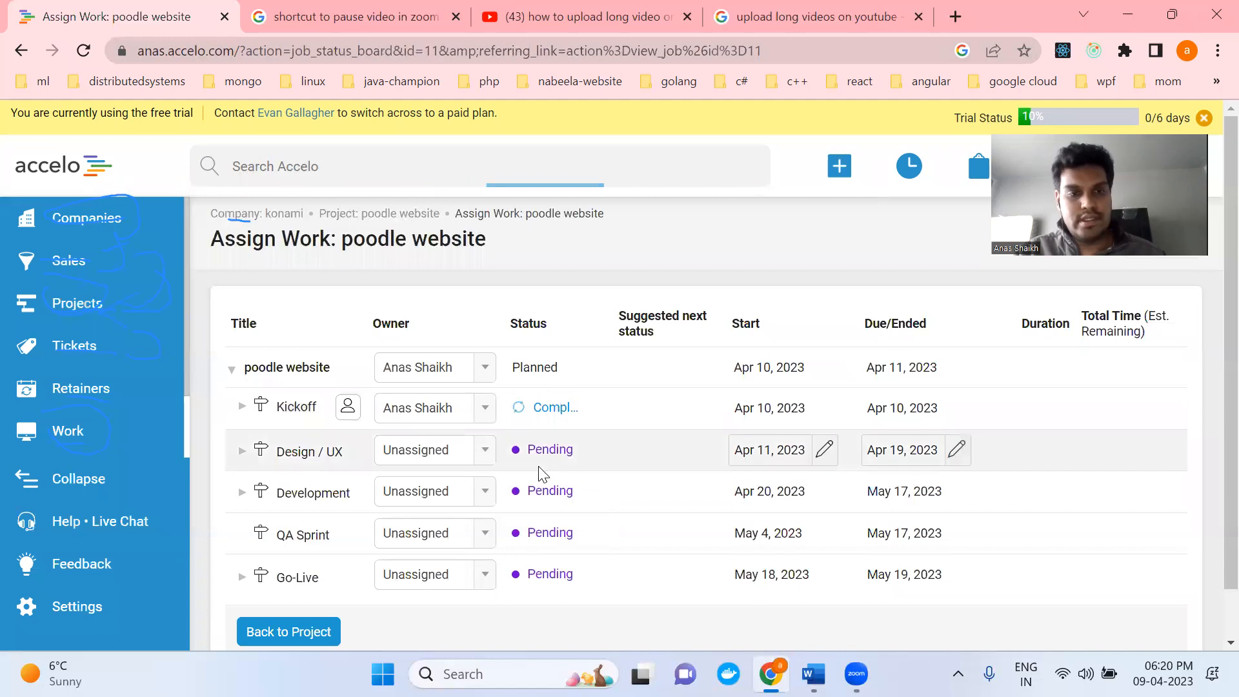
- Assign the client and internal kickoff call tasks to the project manager and return to the project
click(241, 420)
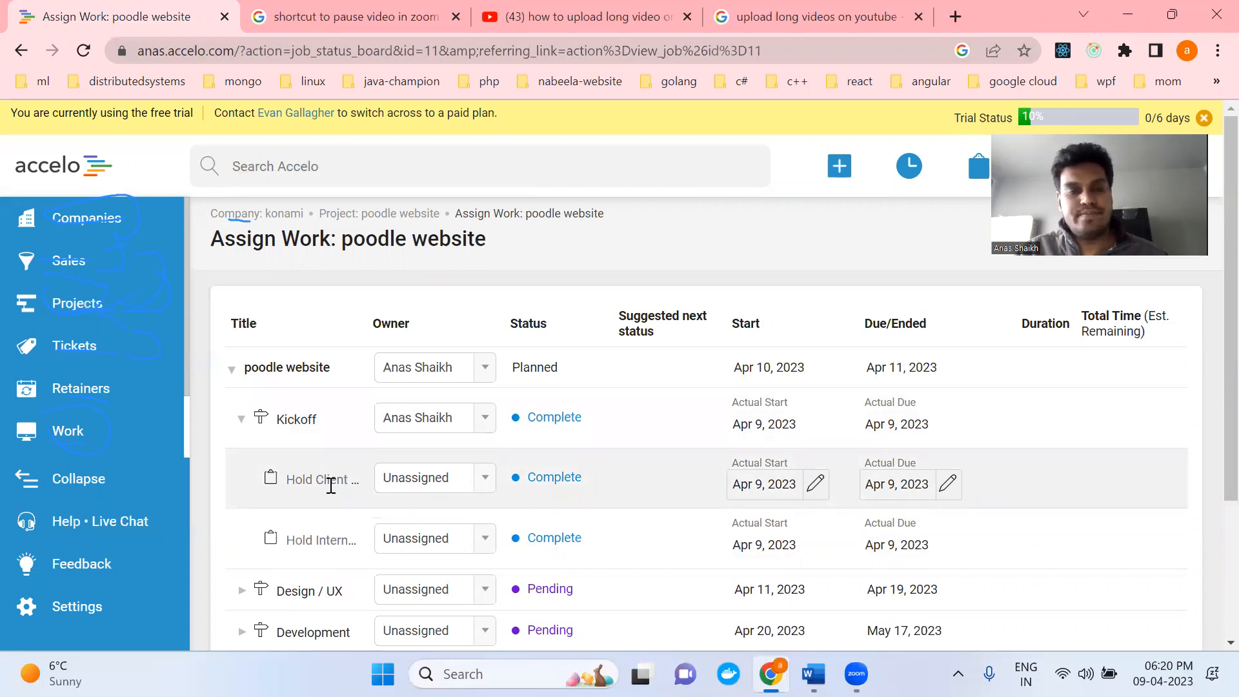
click(484, 480)
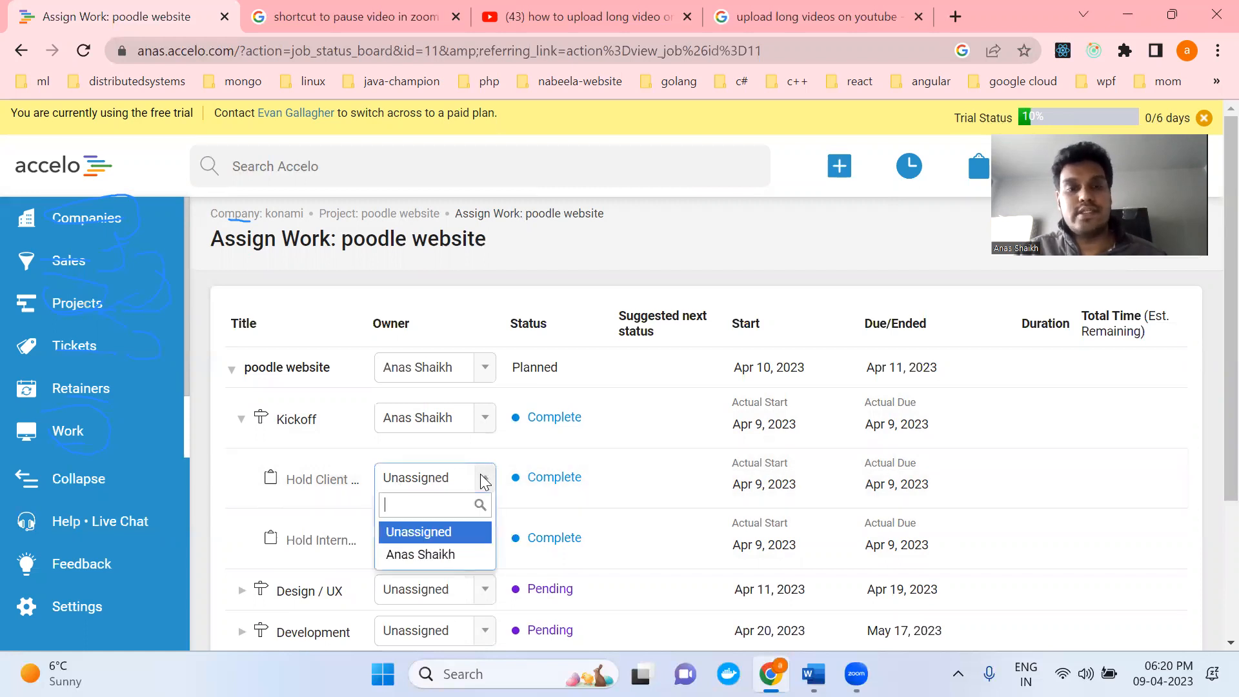
click(437, 557)
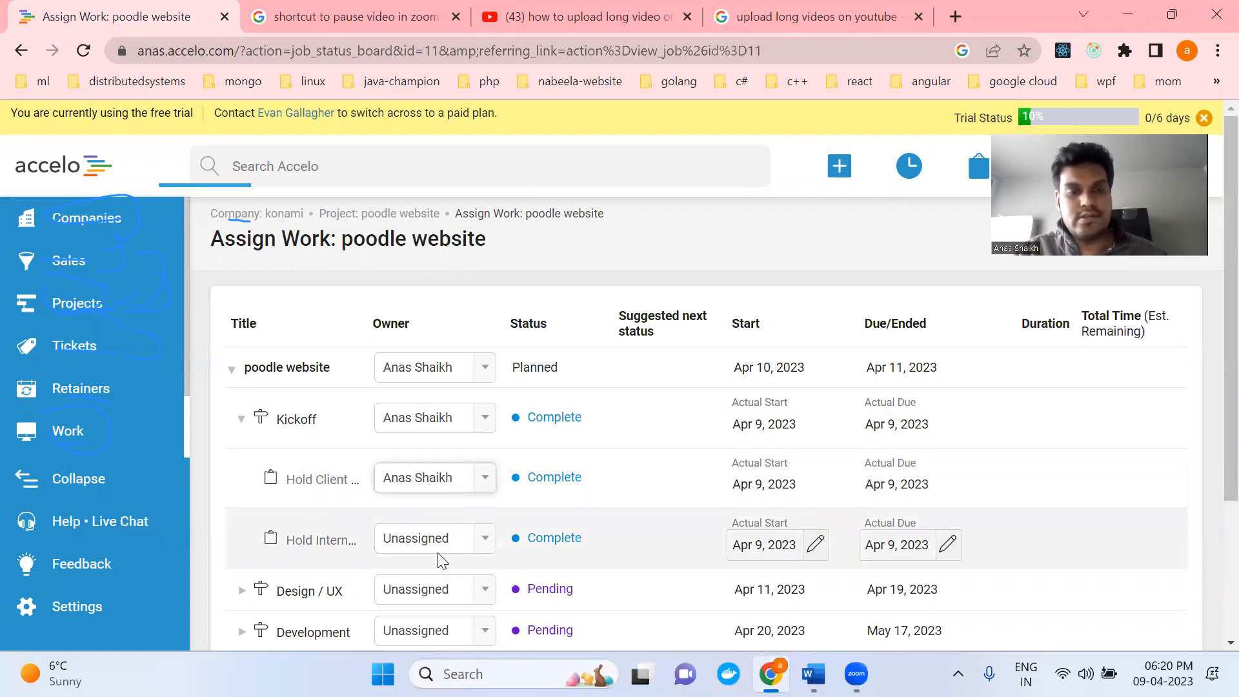
click(478, 542)
click(426, 614)
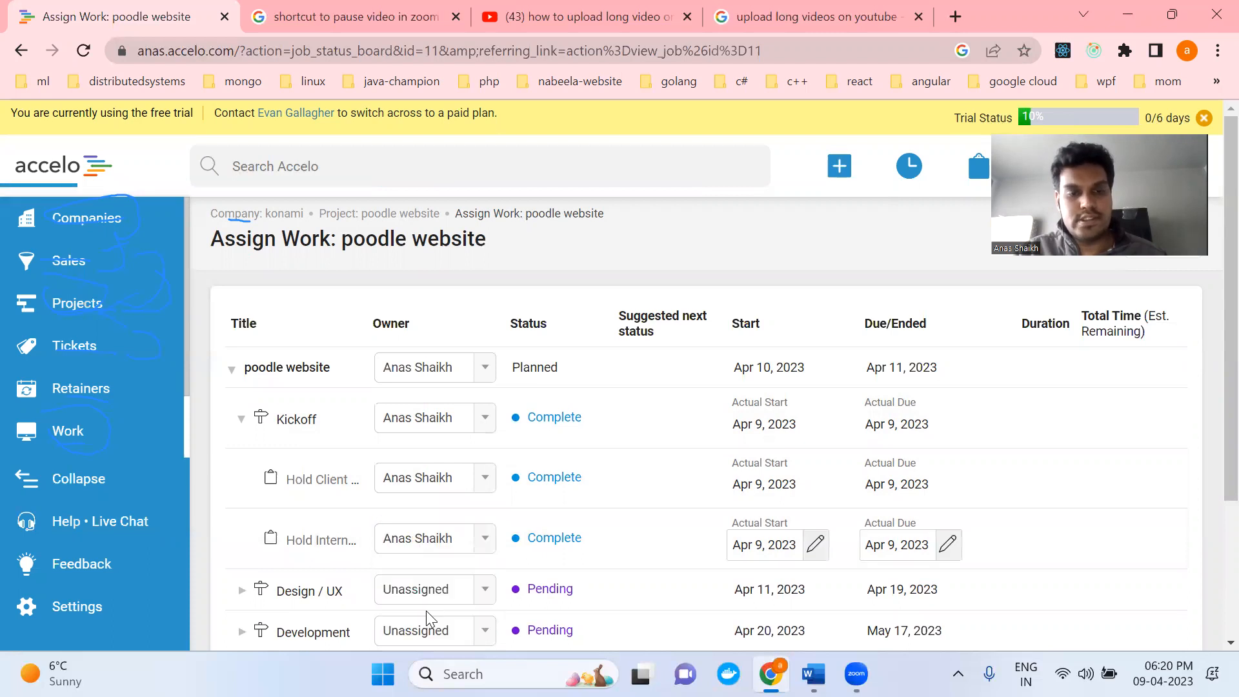
scroll(839, 503, down, 3)
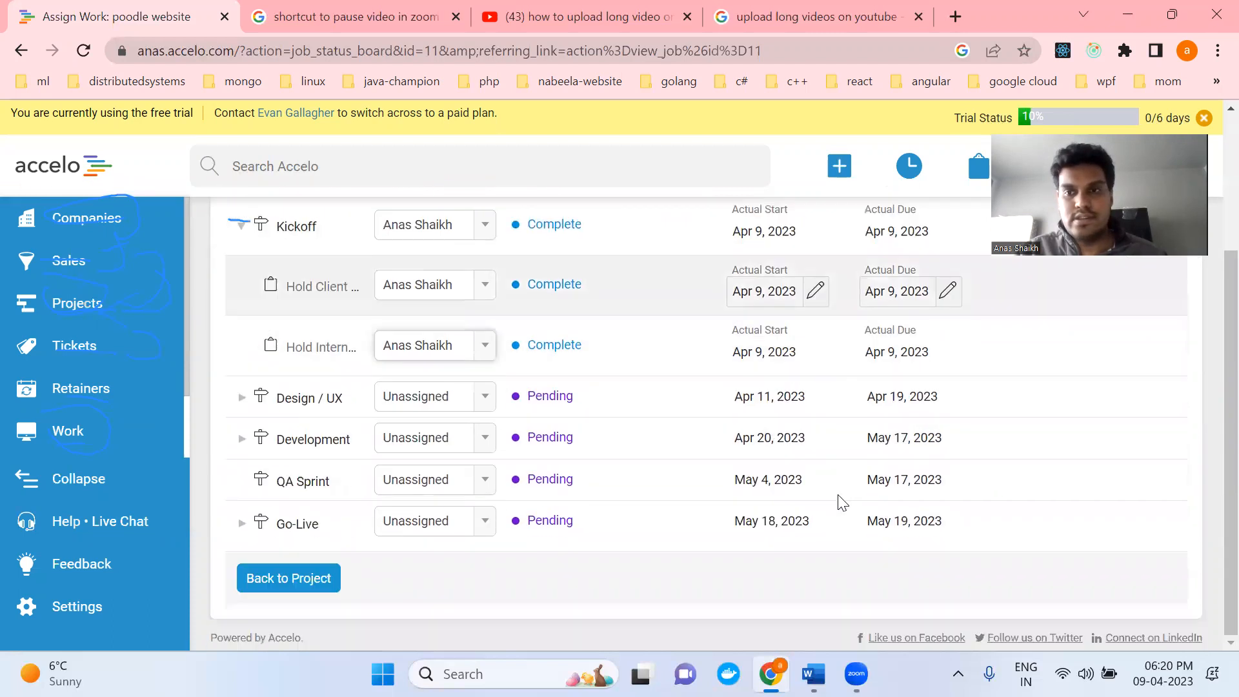
click(320, 581)
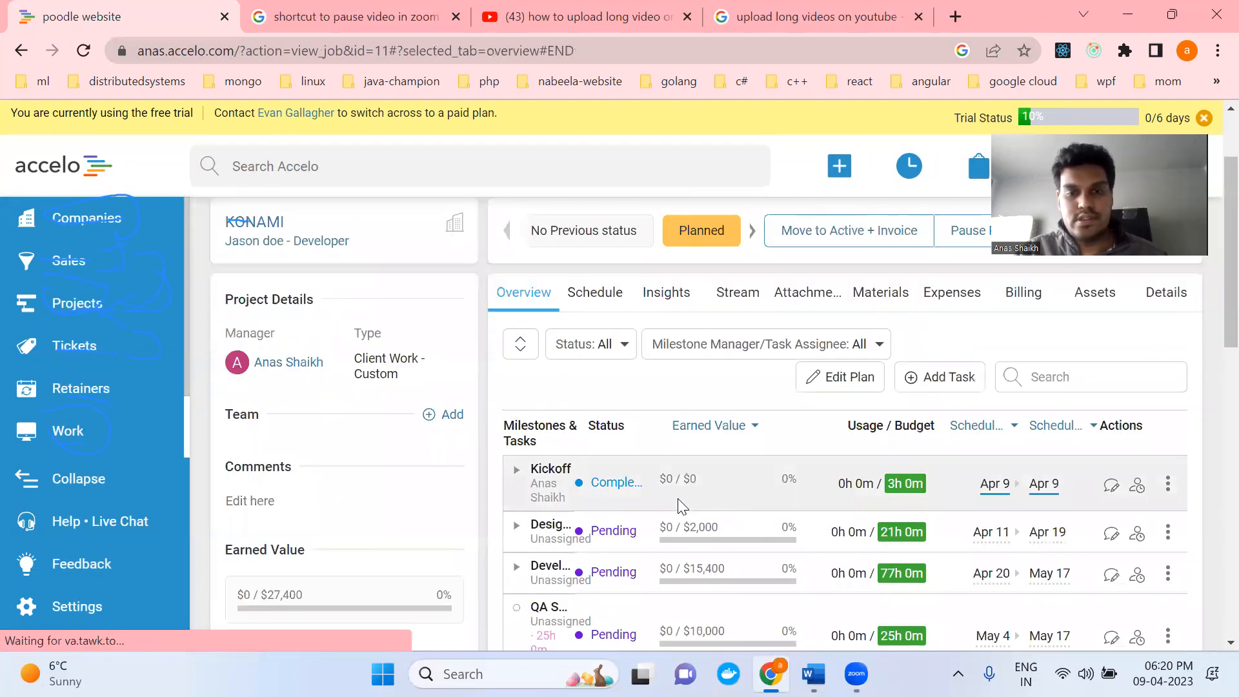
- Log 1 hour of Client Work against the Hold Client Kickoff Call task in the Kickoff milestone
click(1133, 490)
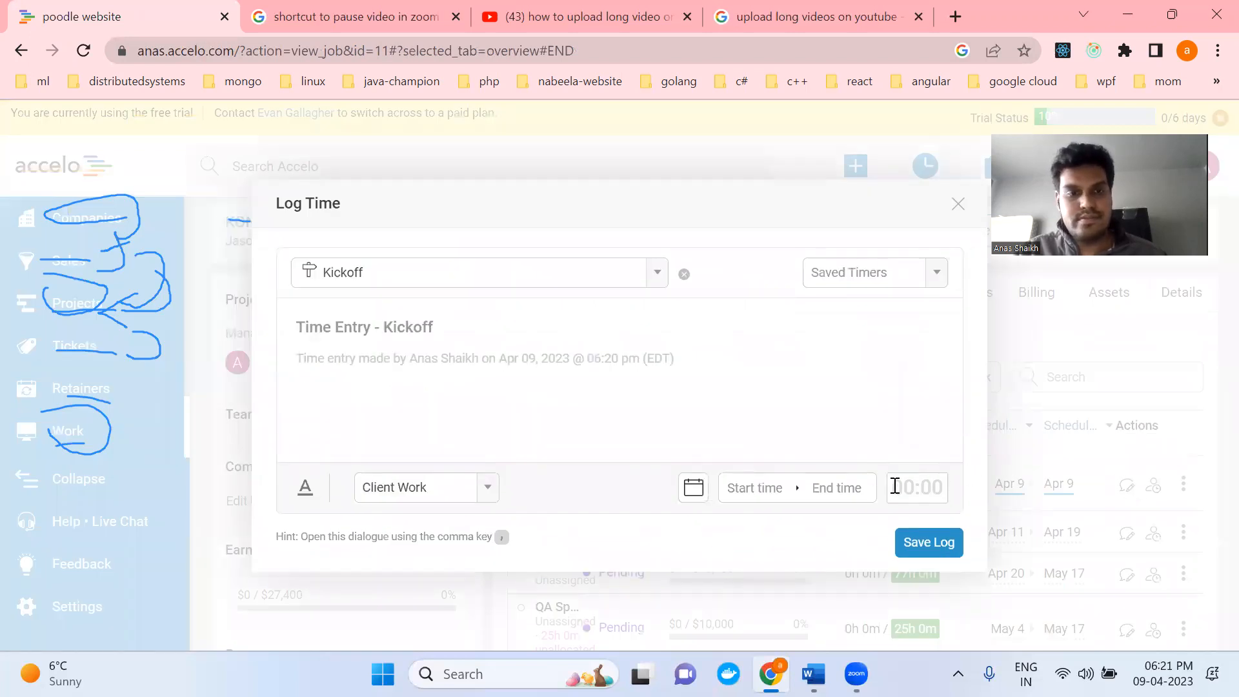
click(958, 204)
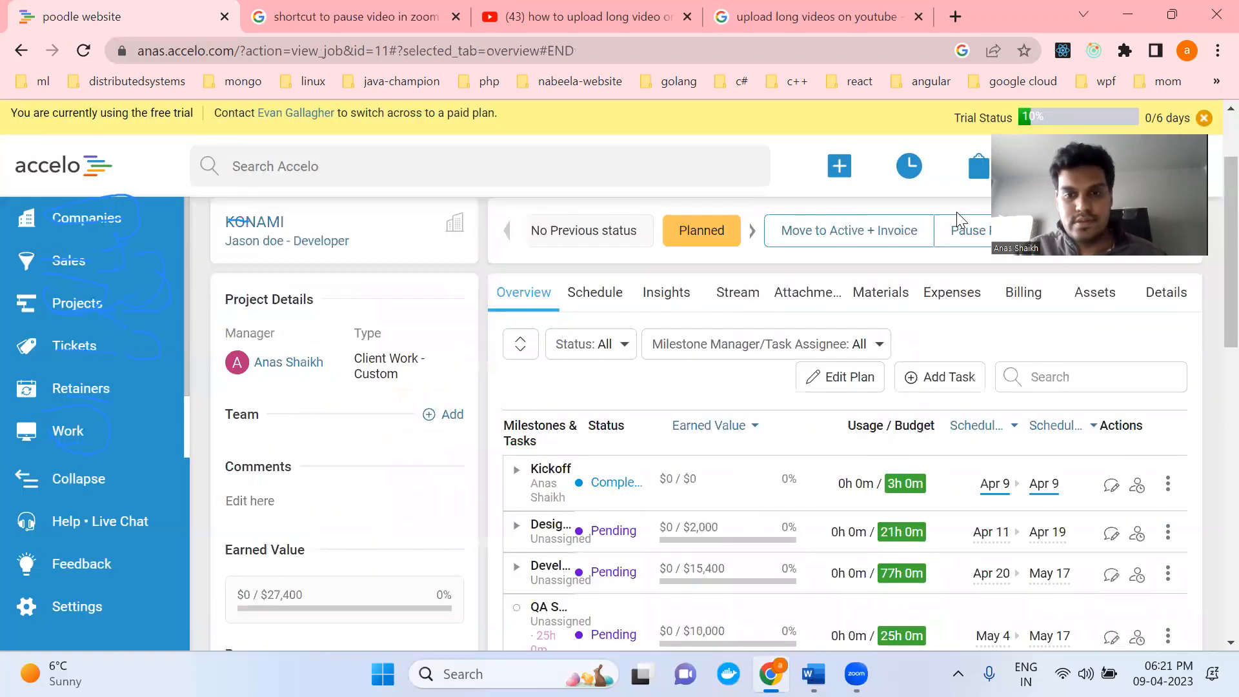
click(517, 473)
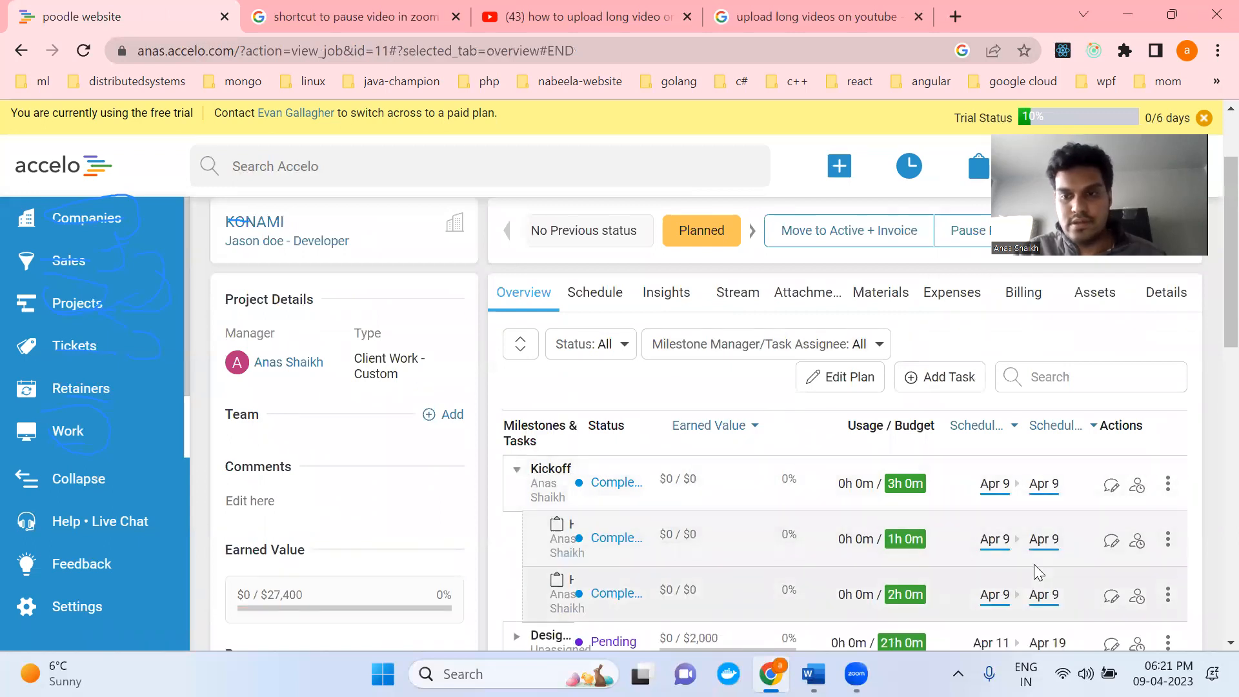
click(1138, 543)
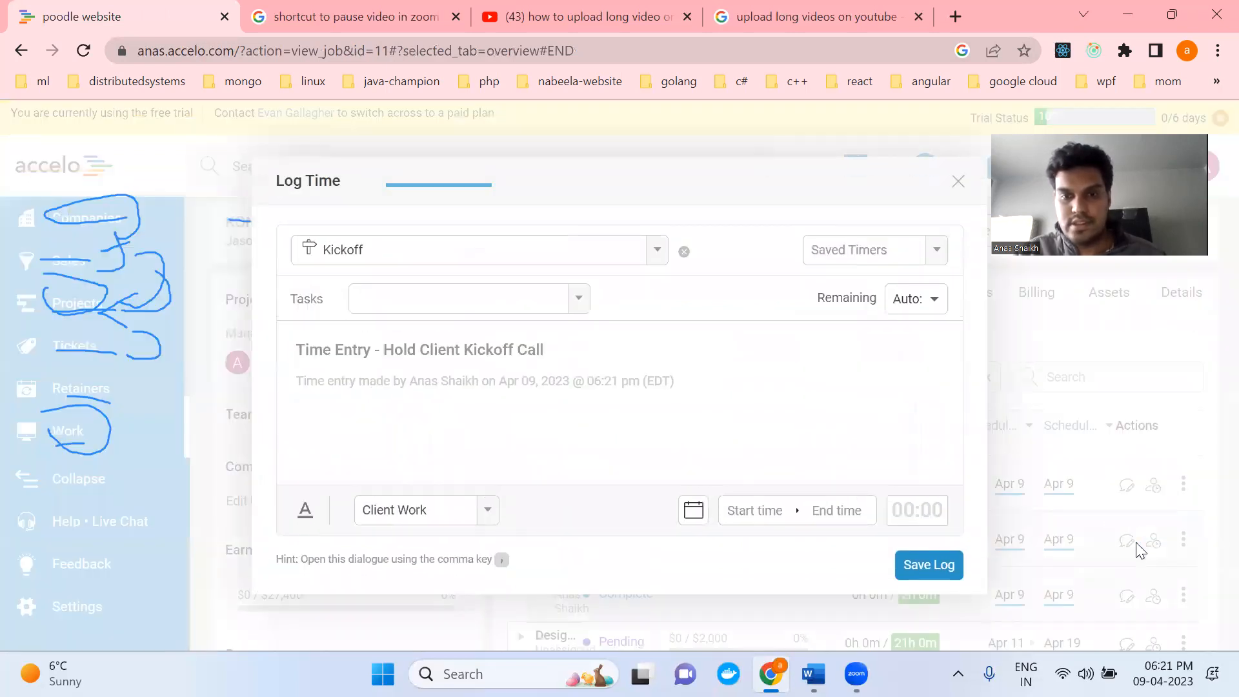
text(1)
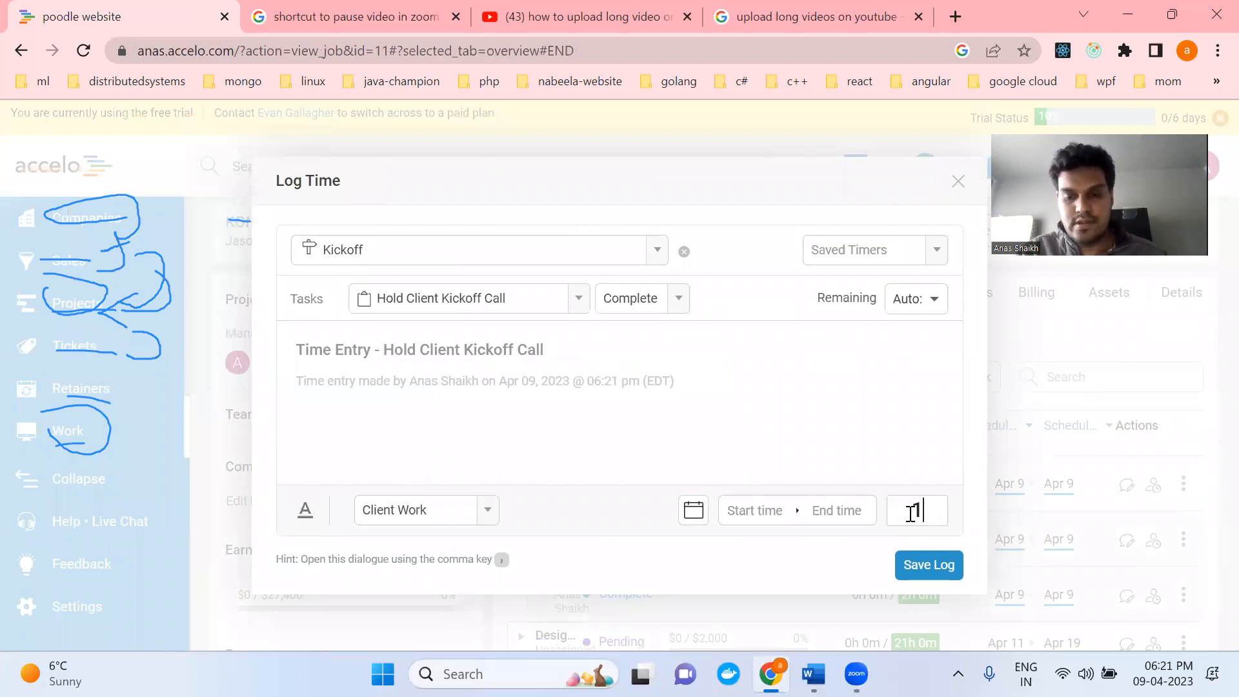
click(919, 566)
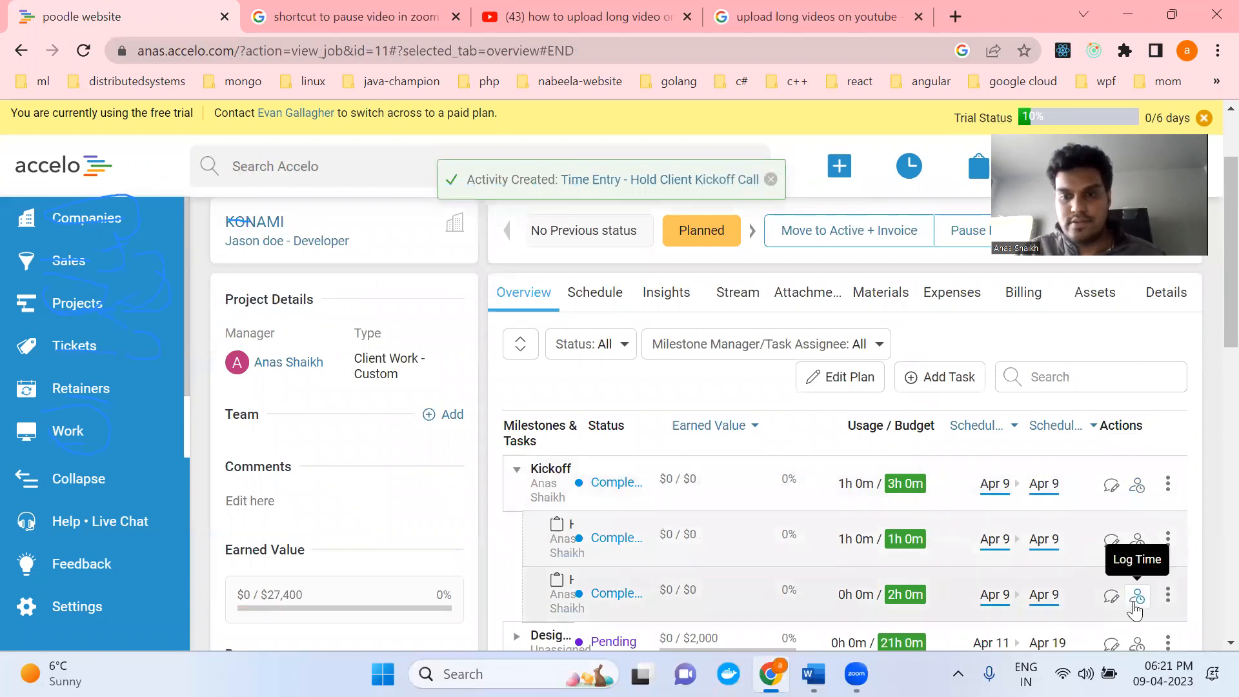
- Log 2:00 of Client Work against the Hold Internal Kickoff Call task
click(1136, 600)
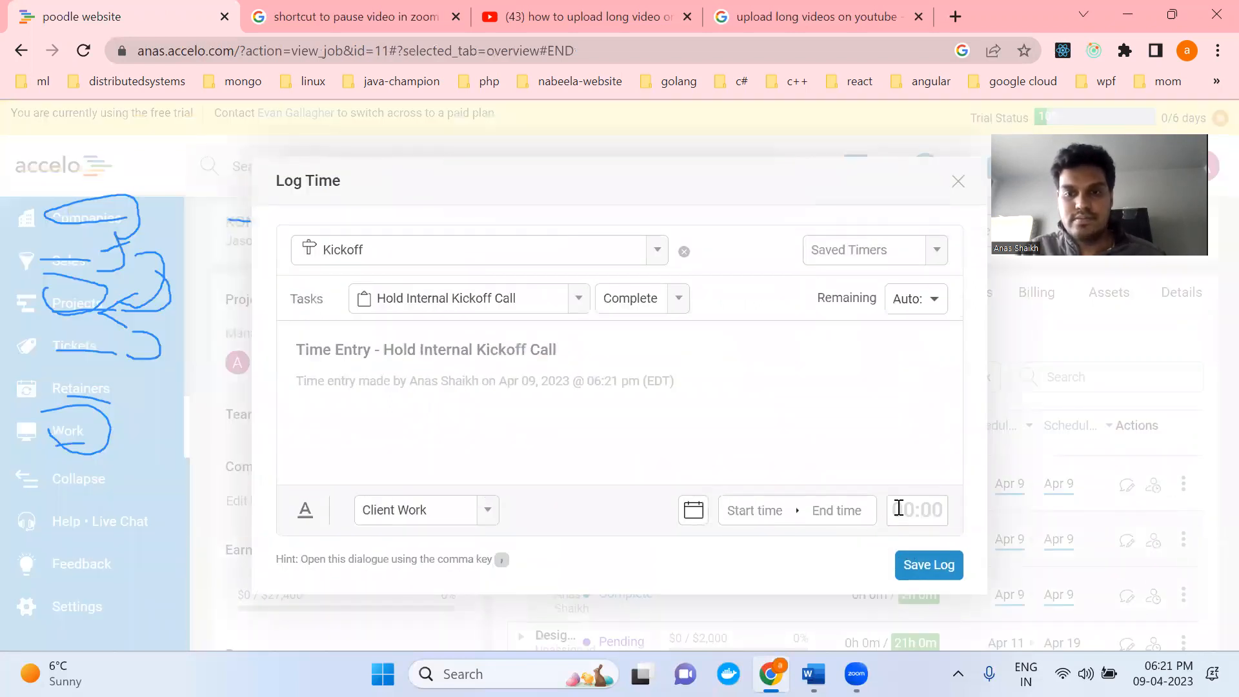
text(2:00)
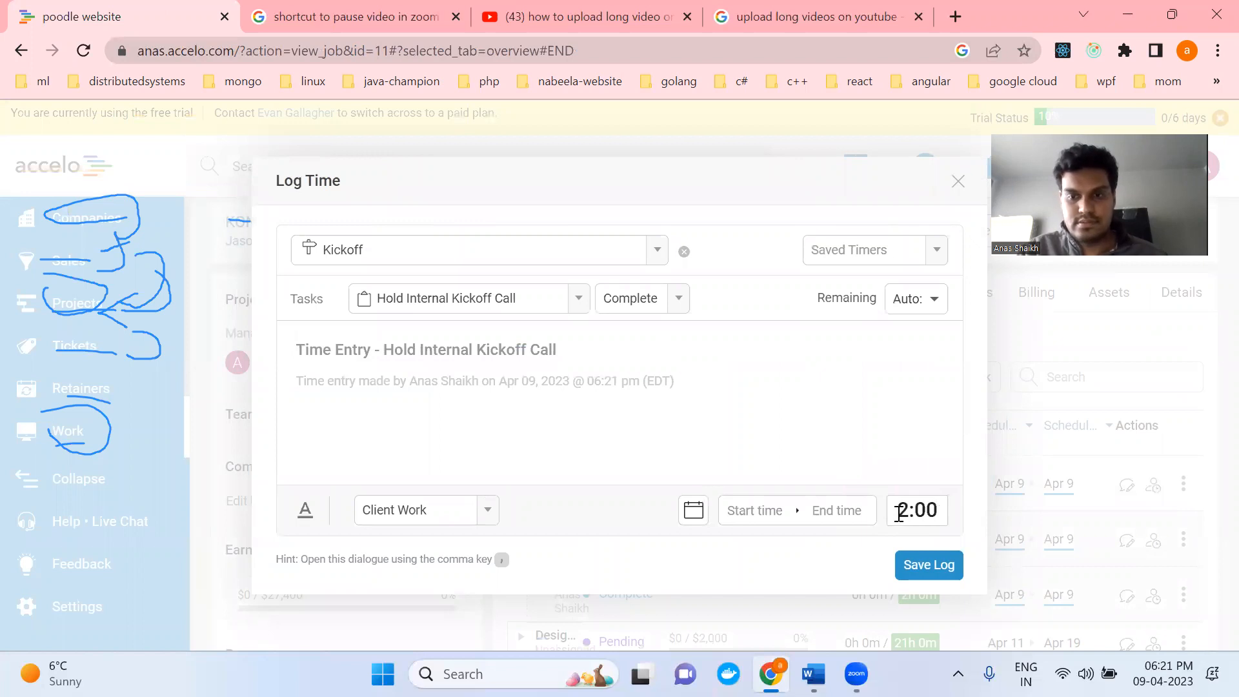
click(902, 568)
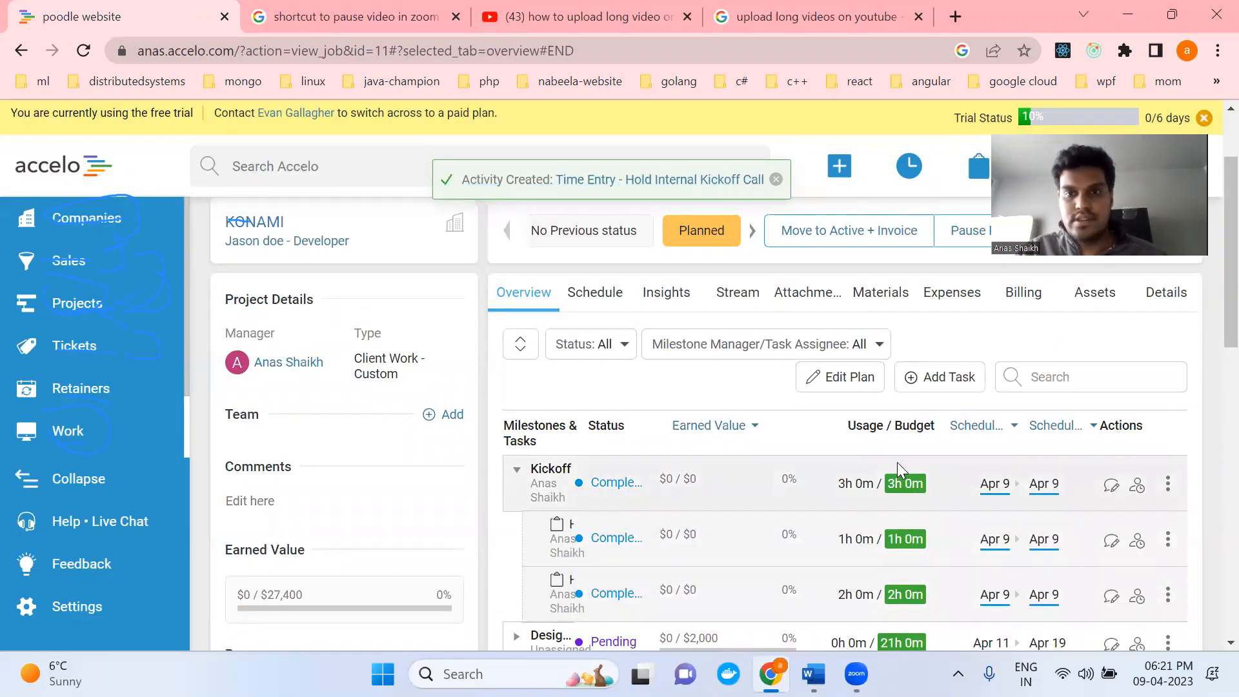
- Progress the poodle website project from Planned to Active, skipping both the internal alert and the invoice
click(824, 249)
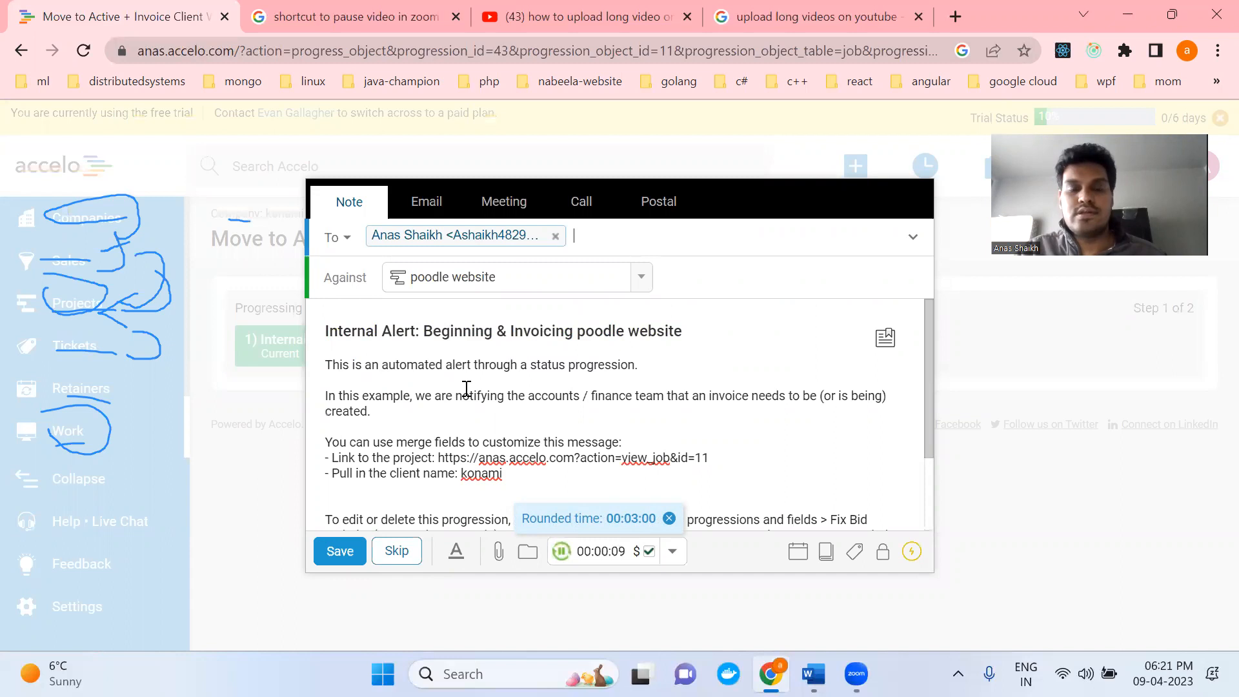
click(395, 551)
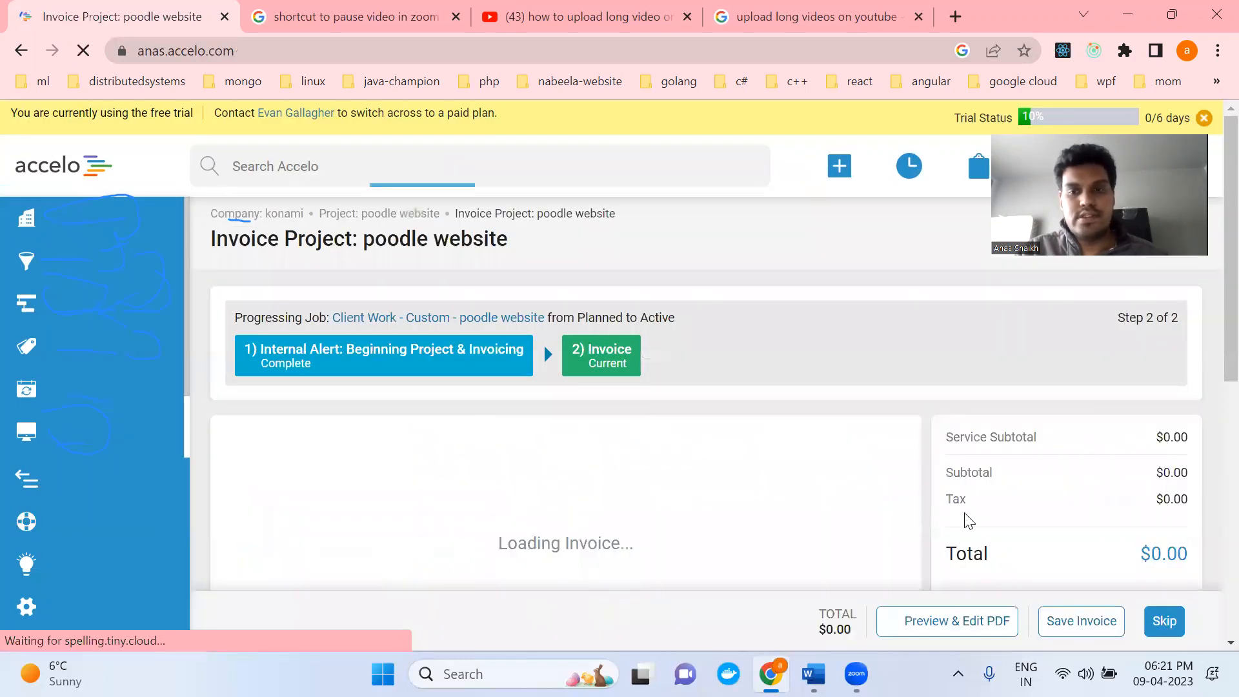
scroll(965, 513, down, 2)
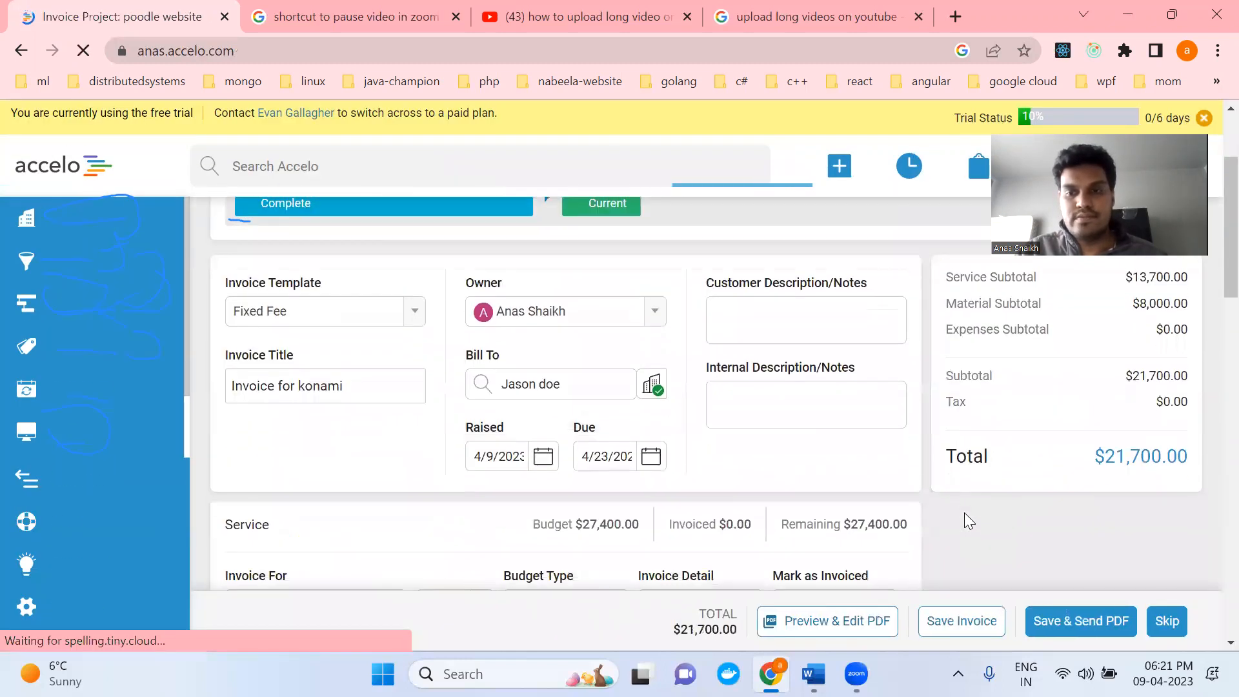
click(1168, 622)
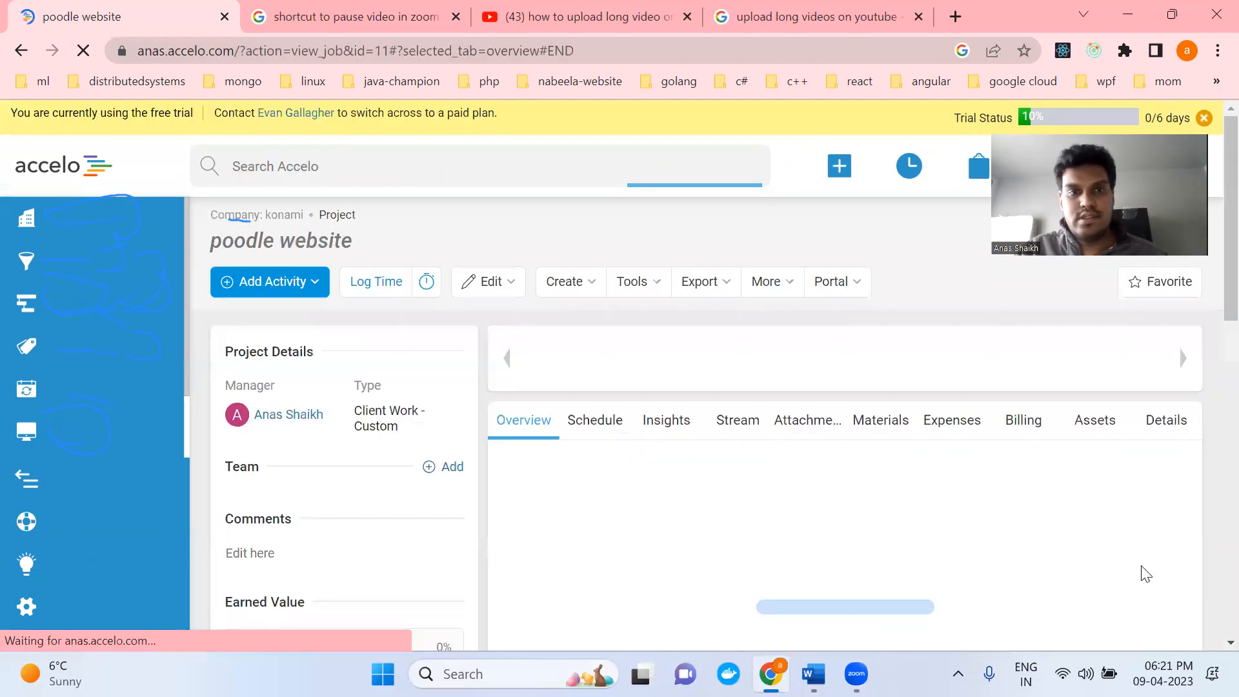
- Review the active project's milestones, and examine the kickoff tasks in its schedule
scroll(996, 486, down, 3)
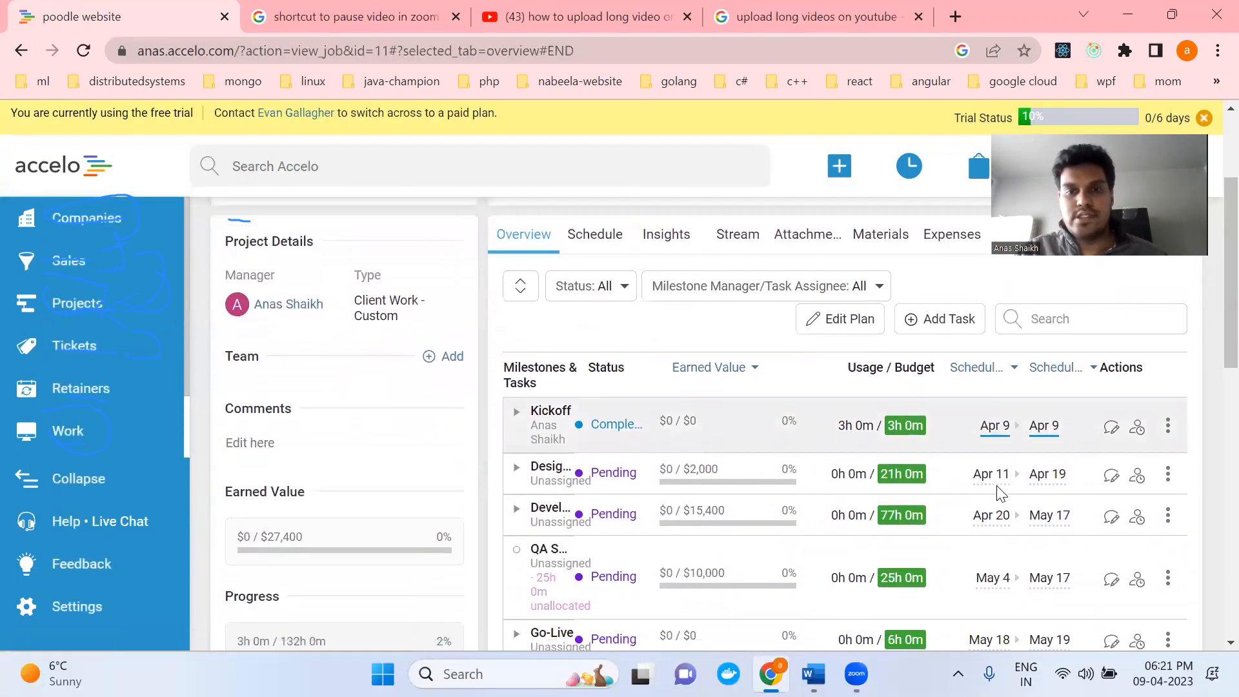
scroll(999, 487, down, 2)
scroll(999, 487, up, 3)
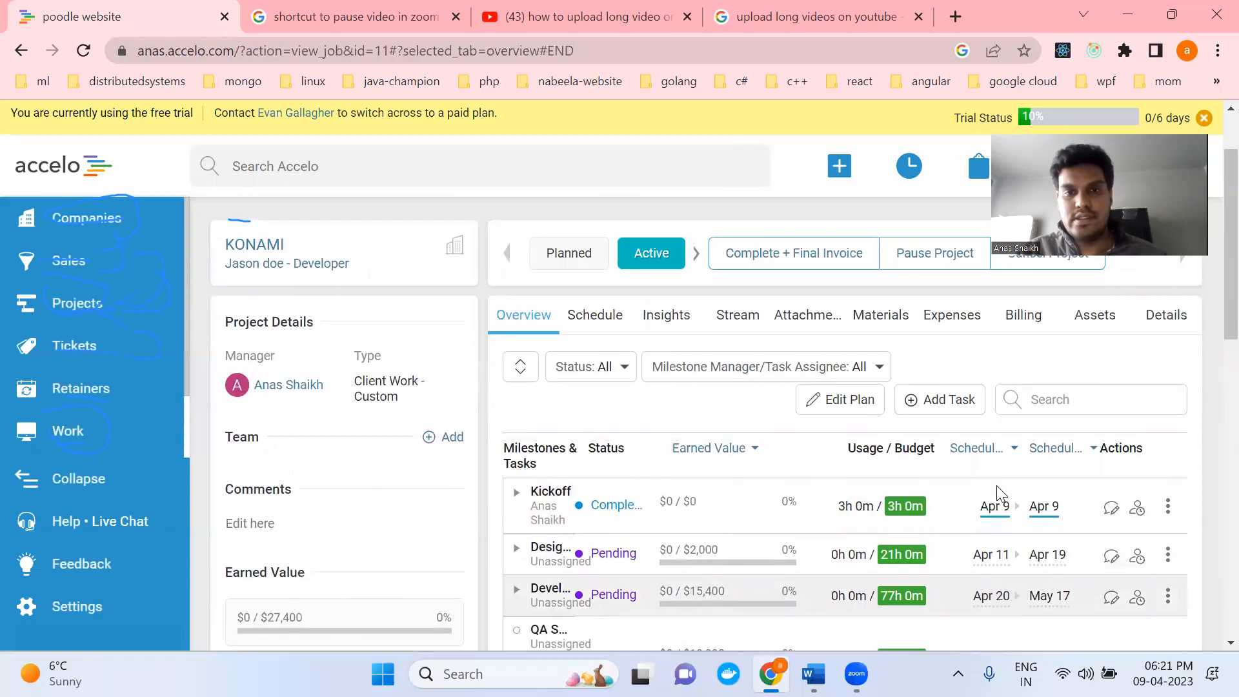
click(595, 317)
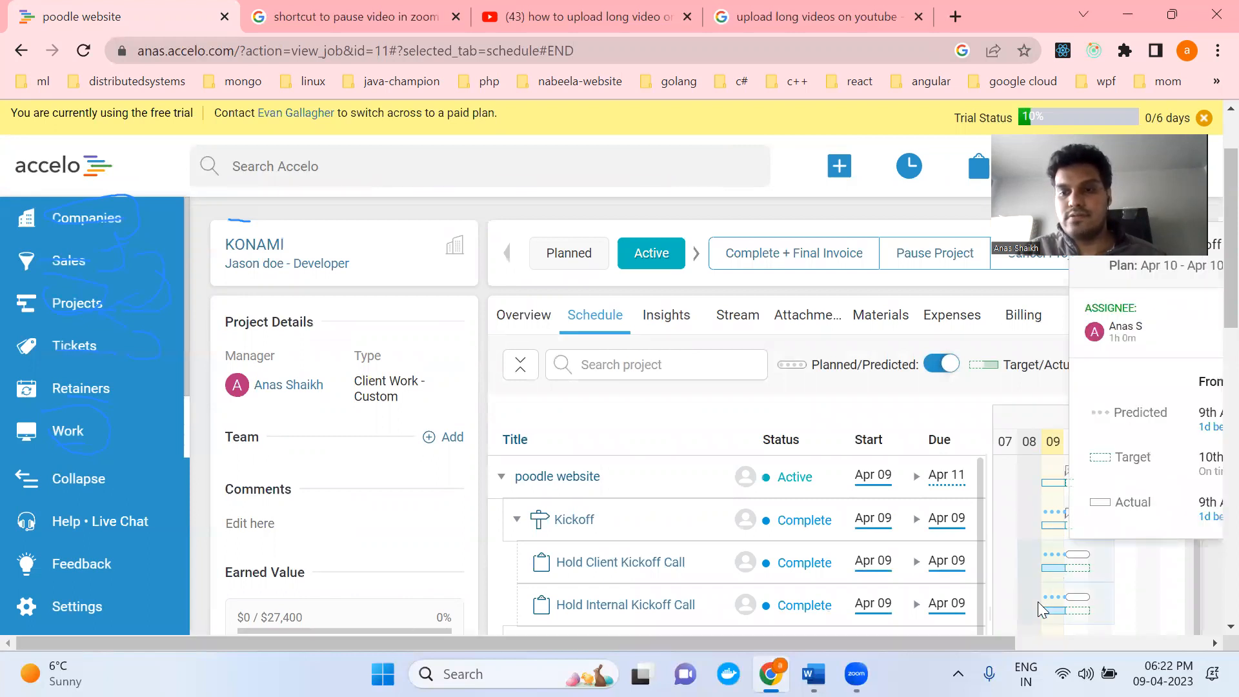
- Examine the poodle website project's insights, covering activities versus hours, profitability, financials and work in progress
mouse_move(1056, 617)
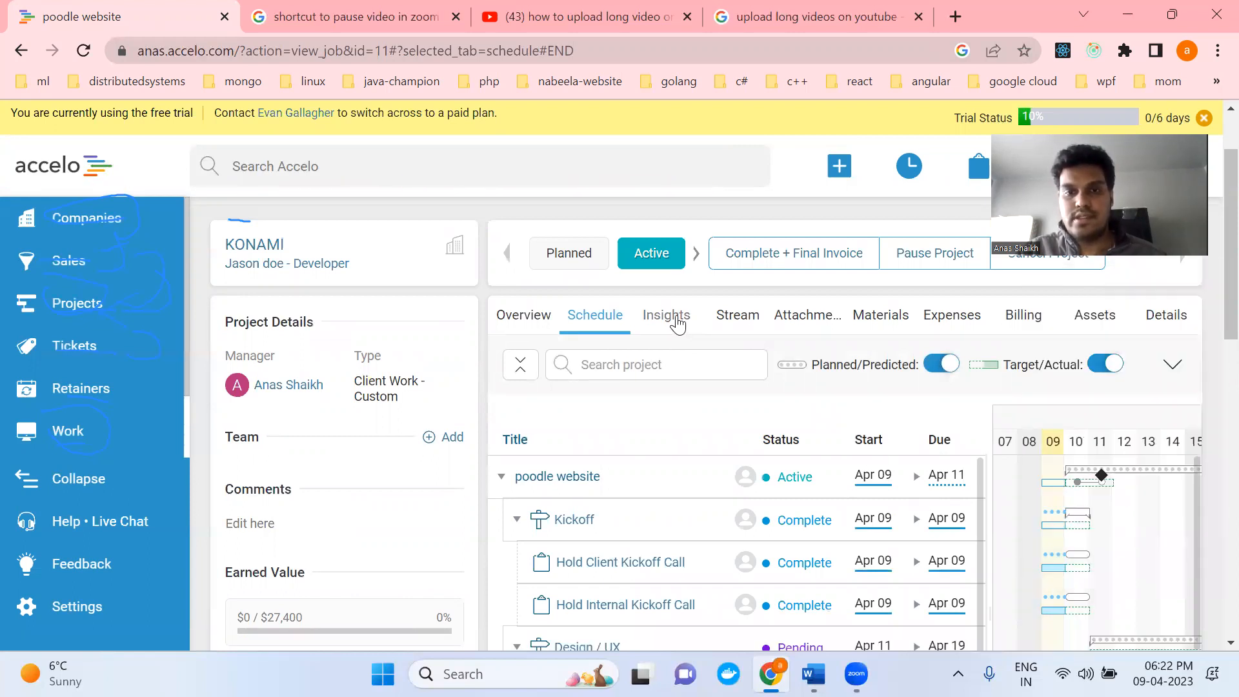
click(674, 320)
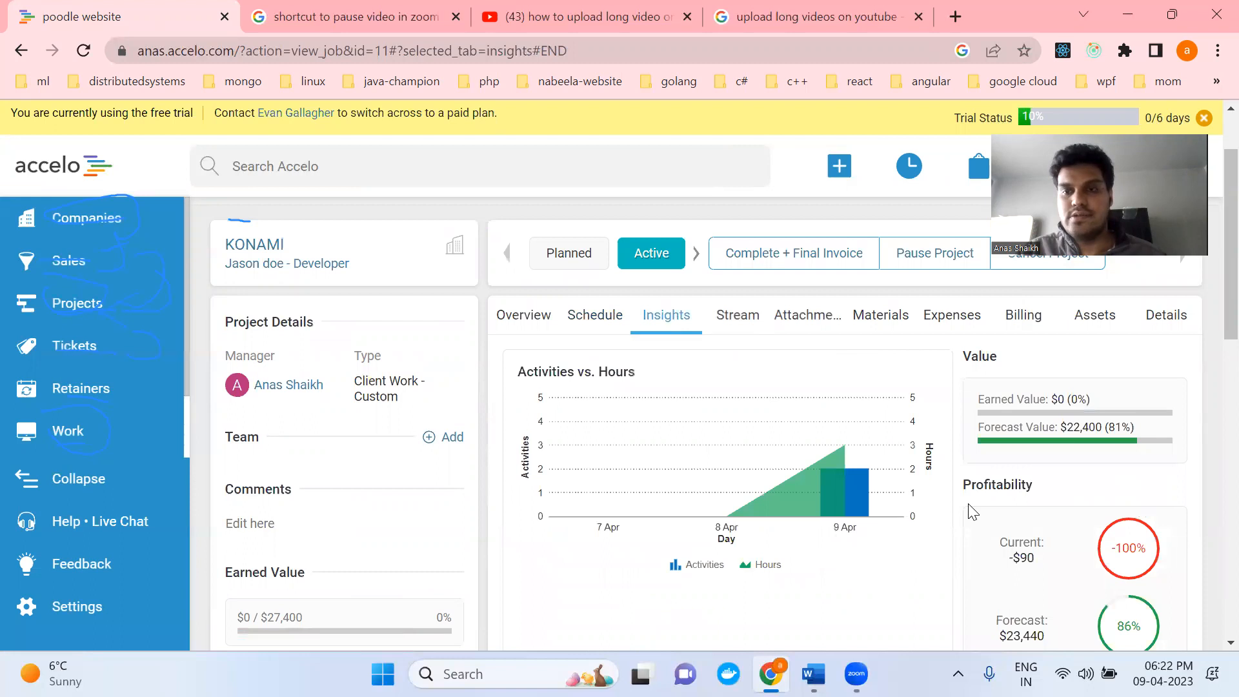
scroll(971, 512, down, 1)
scroll(968, 512, up, 3)
drag(978, 496, 1091, 493)
scroll(1091, 493, down, 6)
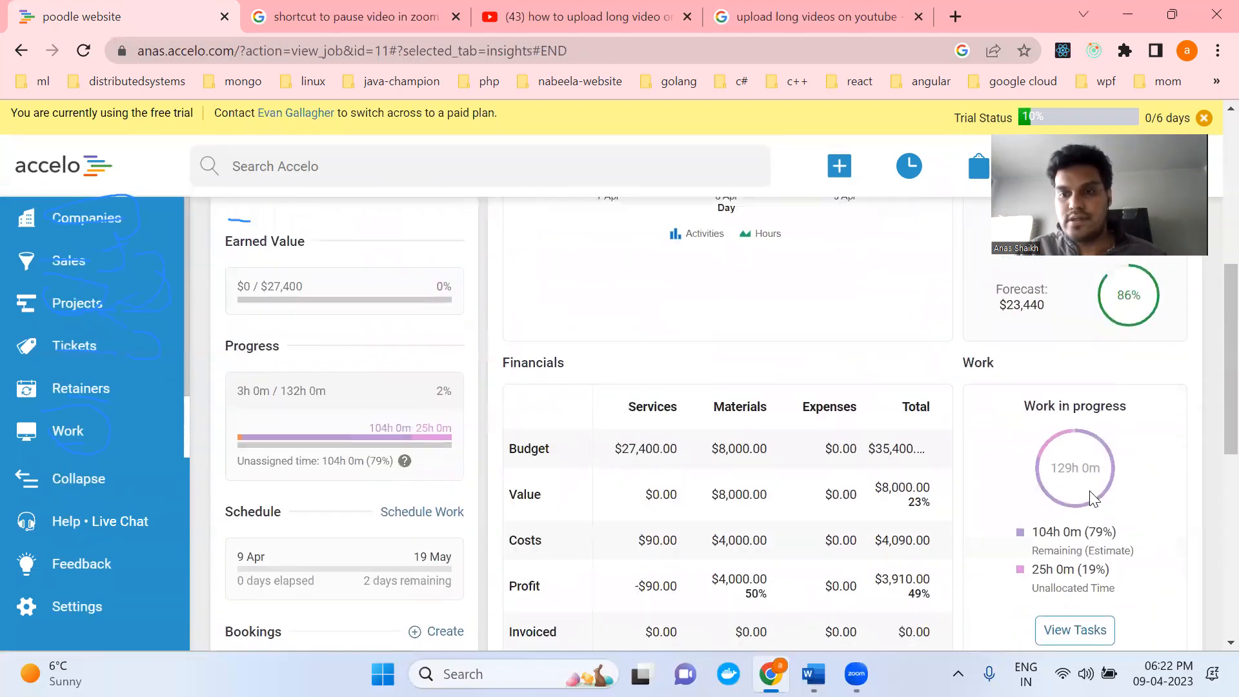
scroll(1129, 443, down, 3)
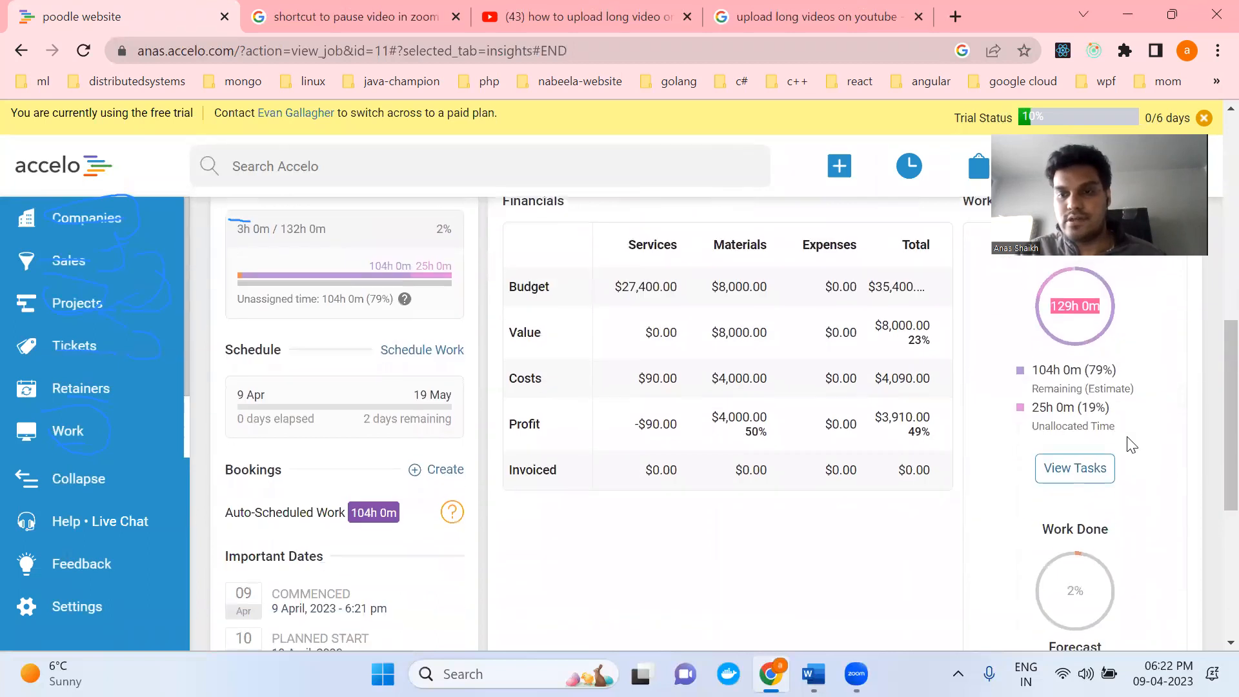
scroll(1131, 444, up, 10)
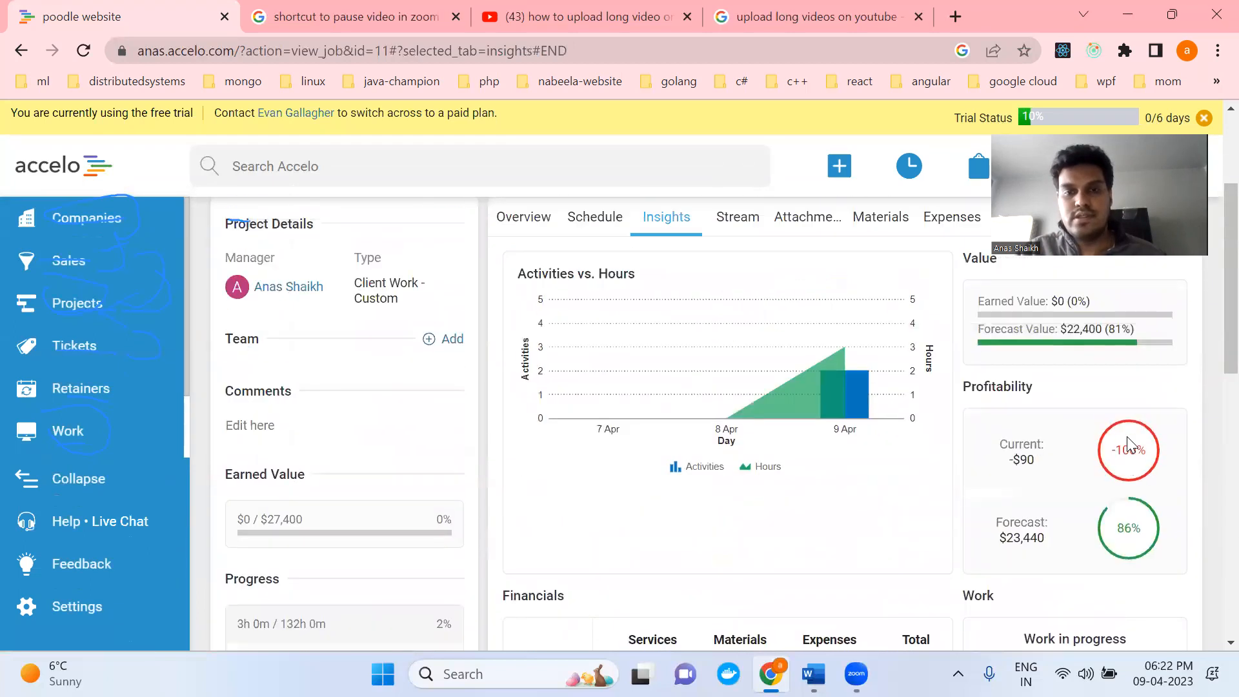
- Review the project's assets, materials and expenses
click(1096, 420)
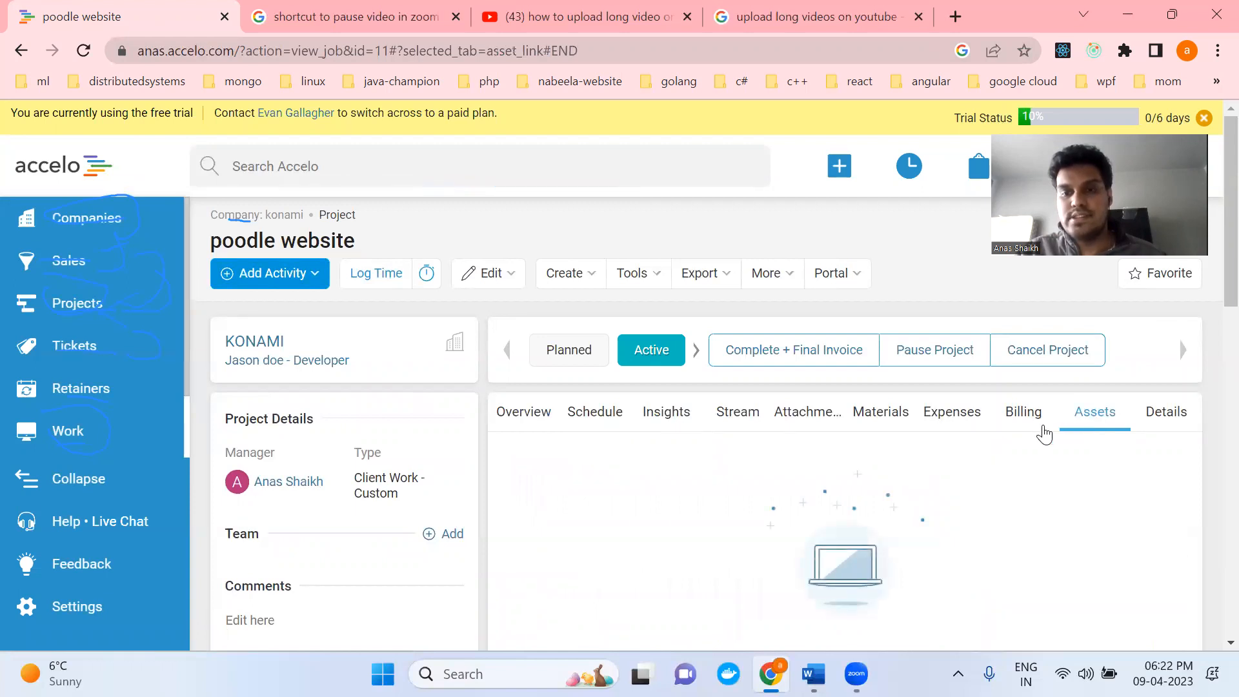
click(886, 423)
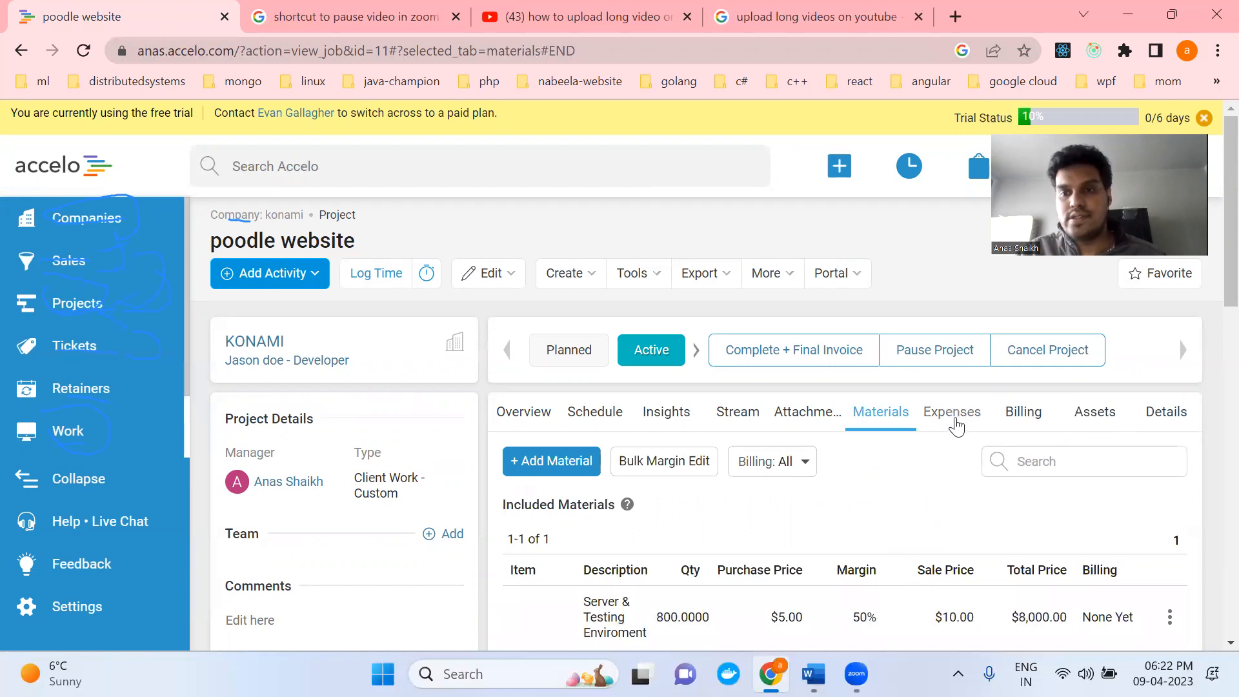
click(957, 427)
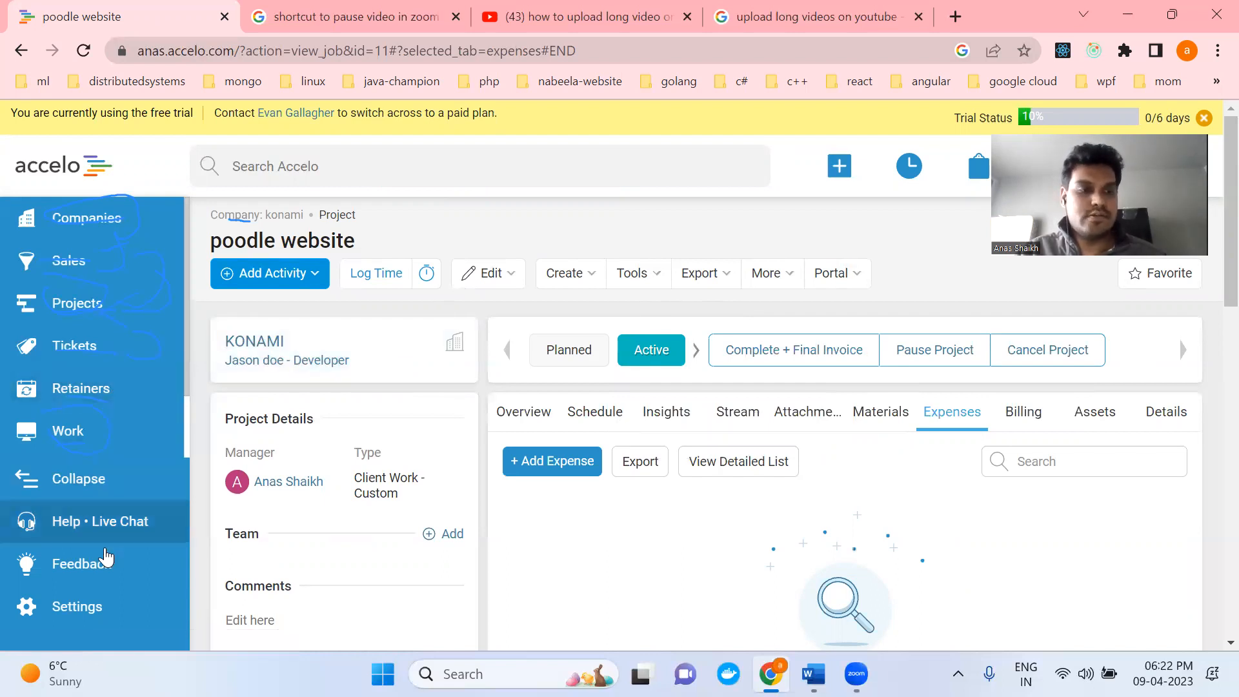
- Open the user list in the administration settings and examine the usernames and their access levels
click(82, 609)
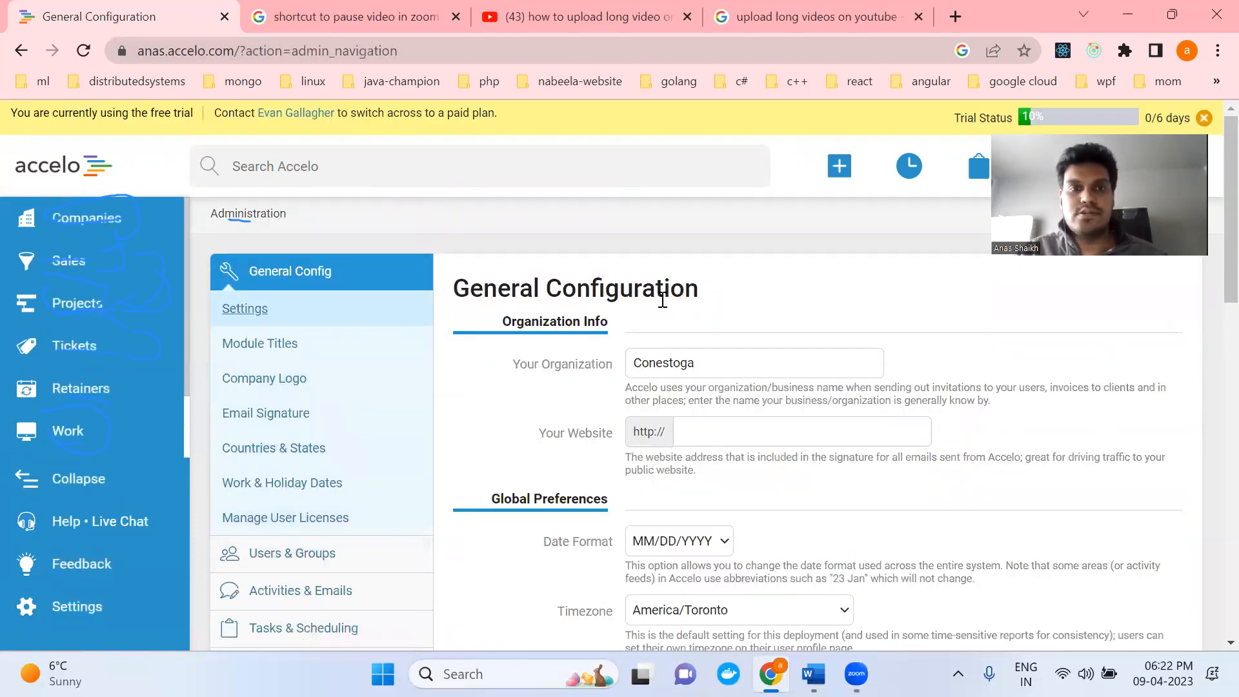
scroll(662, 300, down, 1)
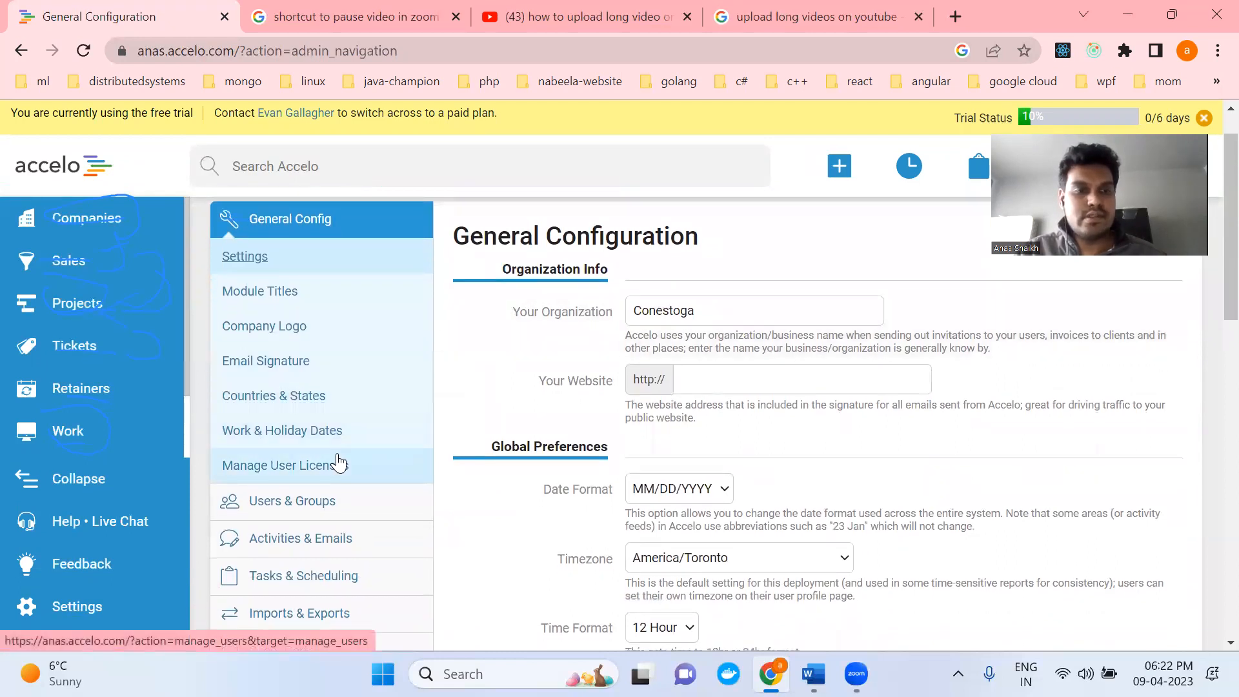
click(262, 508)
click(255, 302)
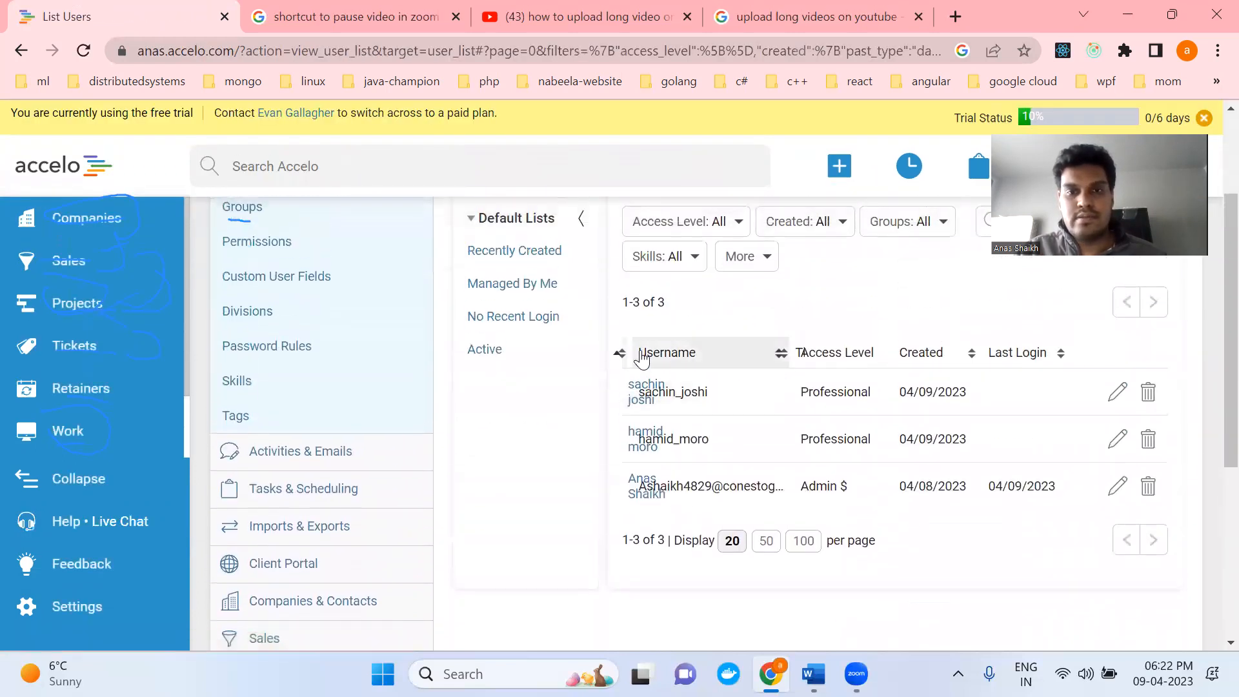
scroll(643, 381, up, 3)
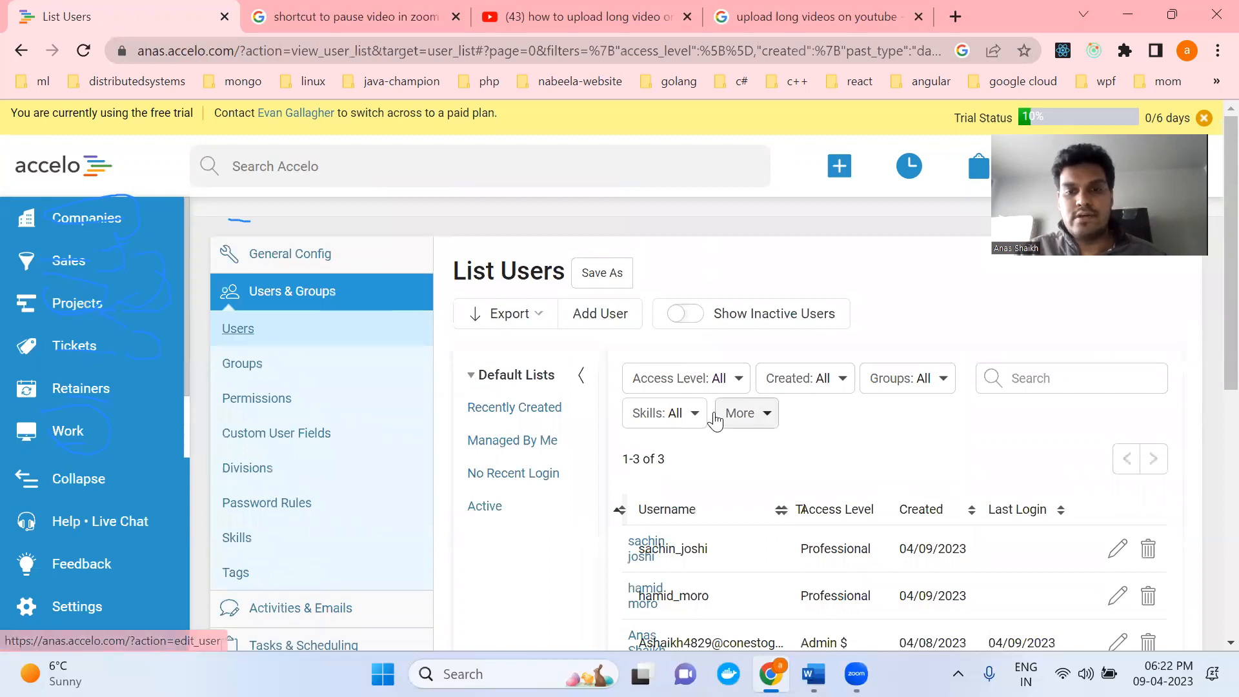
scroll(645, 433, down, 2)
drag(626, 442, 750, 436)
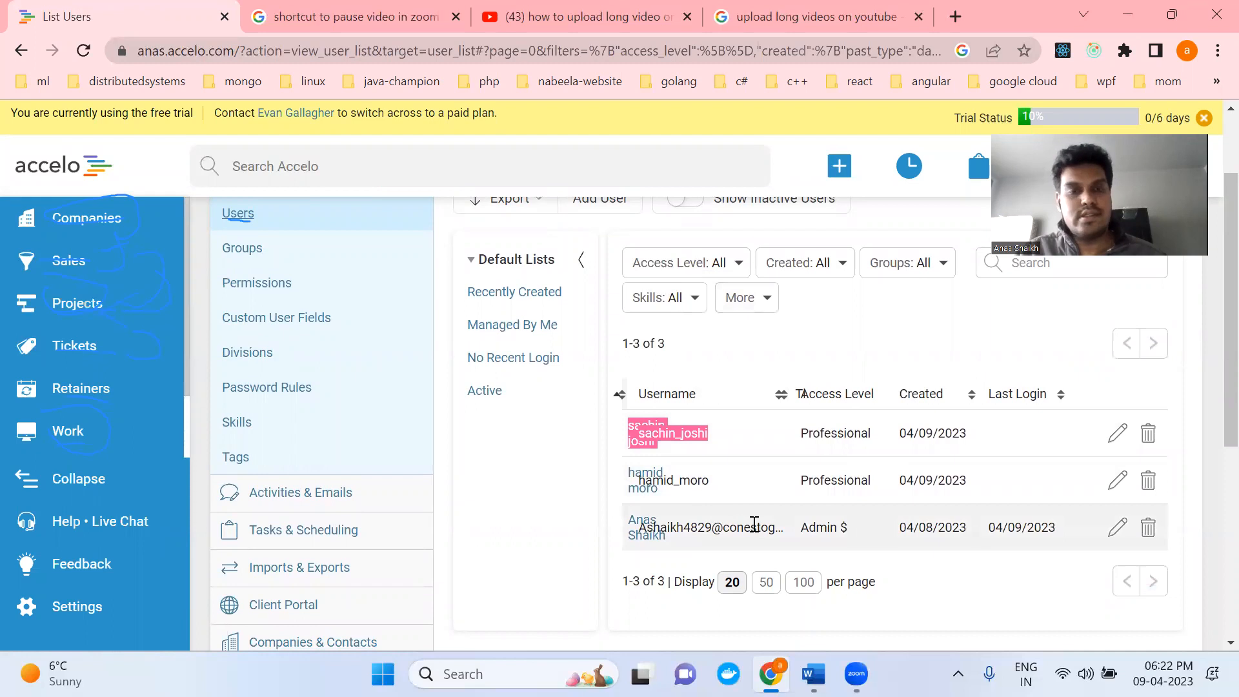
scroll(753, 524, up, 1)
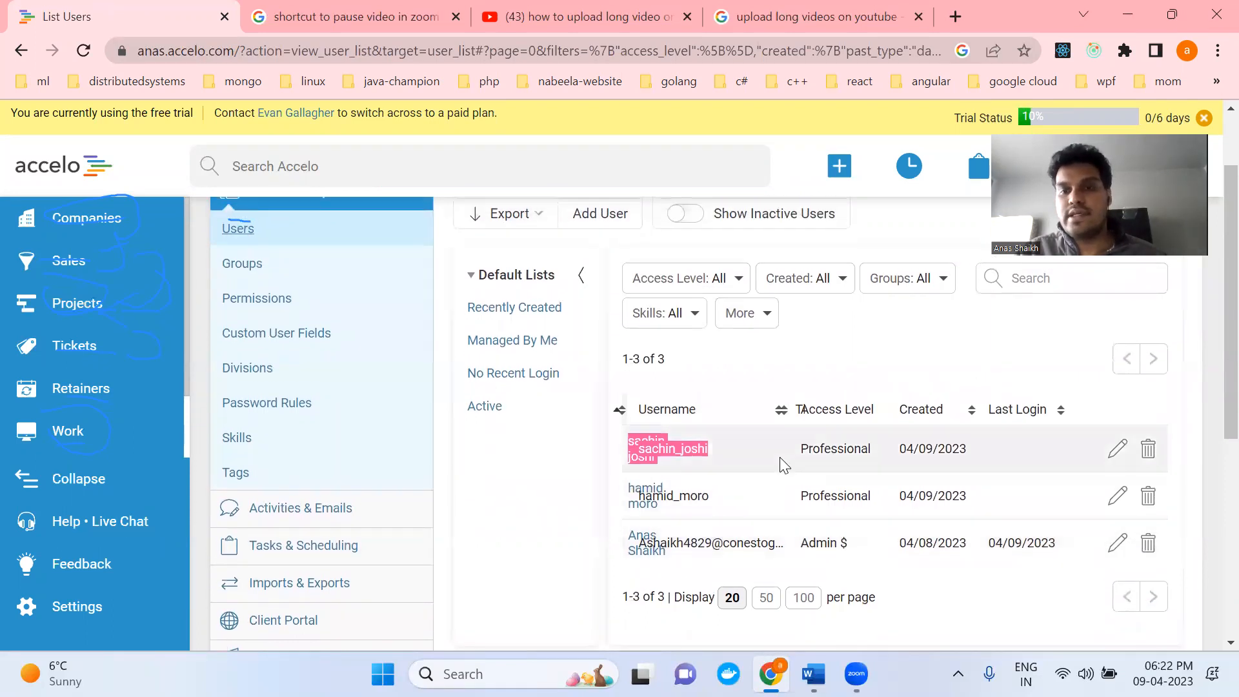
drag(782, 450, 832, 452)
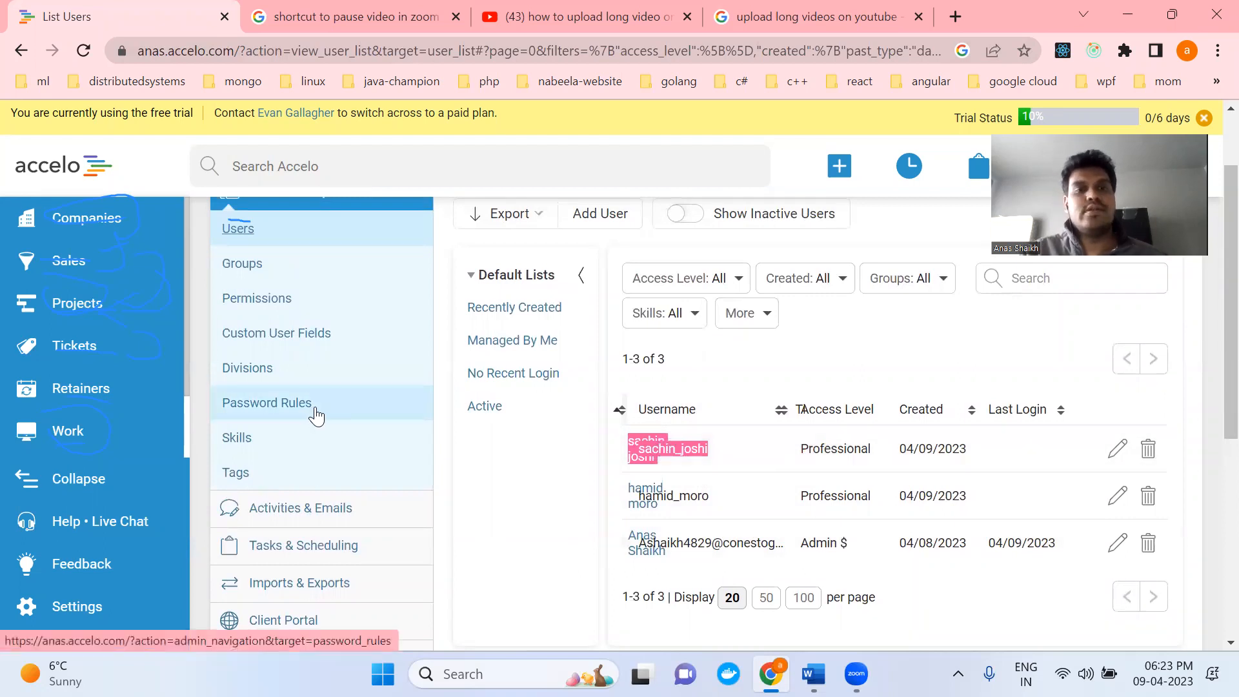
scroll(315, 416, up, 2)
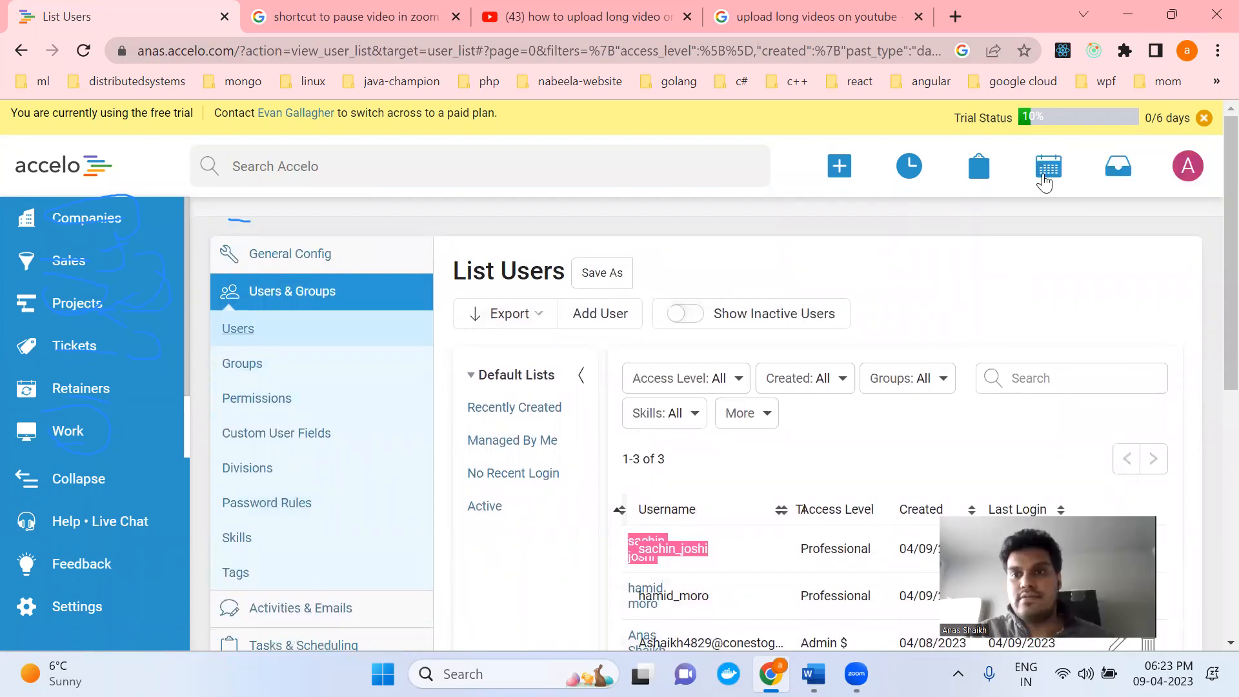
- In Team Scheduling, schedule time for the (Example Task) Paid Per Click Campaign on Tuesday, April 11 from 09:00 AM to 11:00 AM
click(1044, 178)
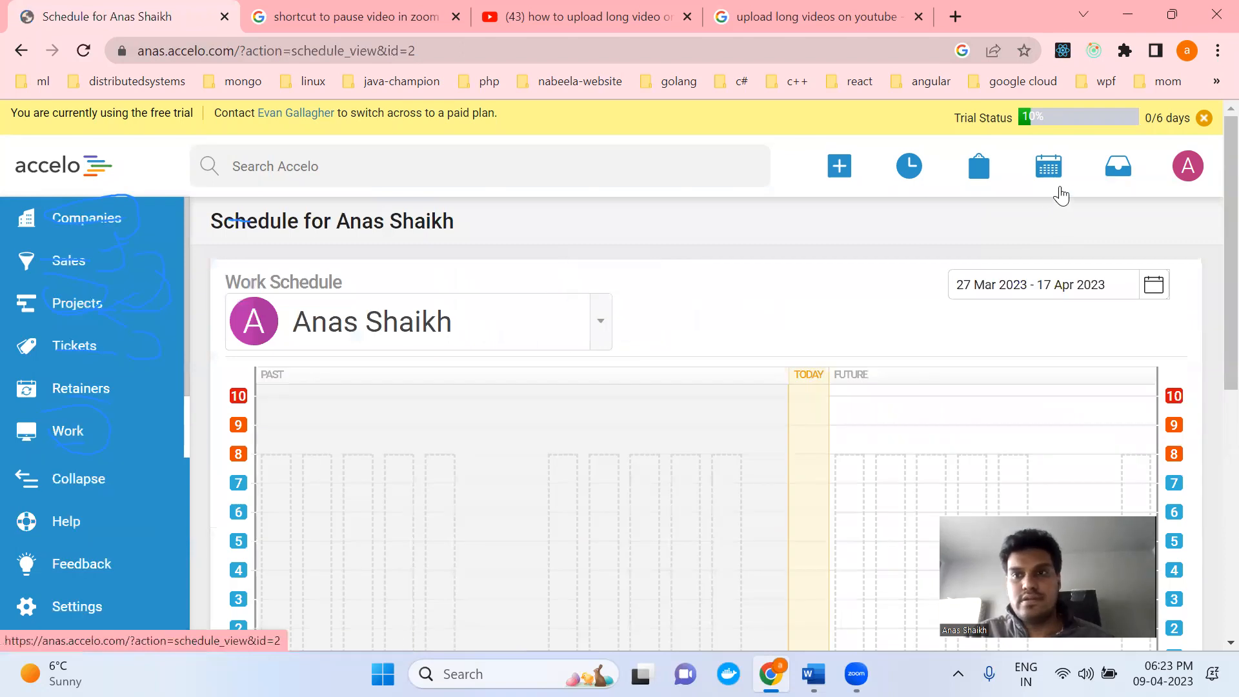
mouse_move(1060, 183)
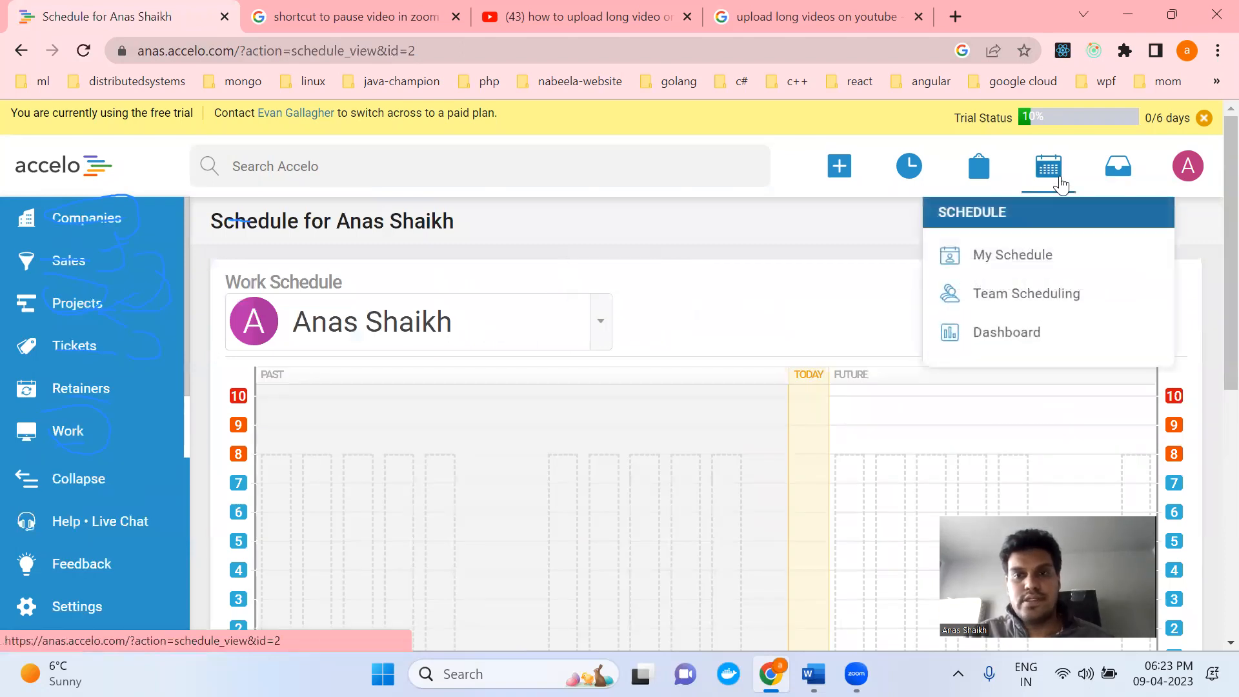
click(1020, 300)
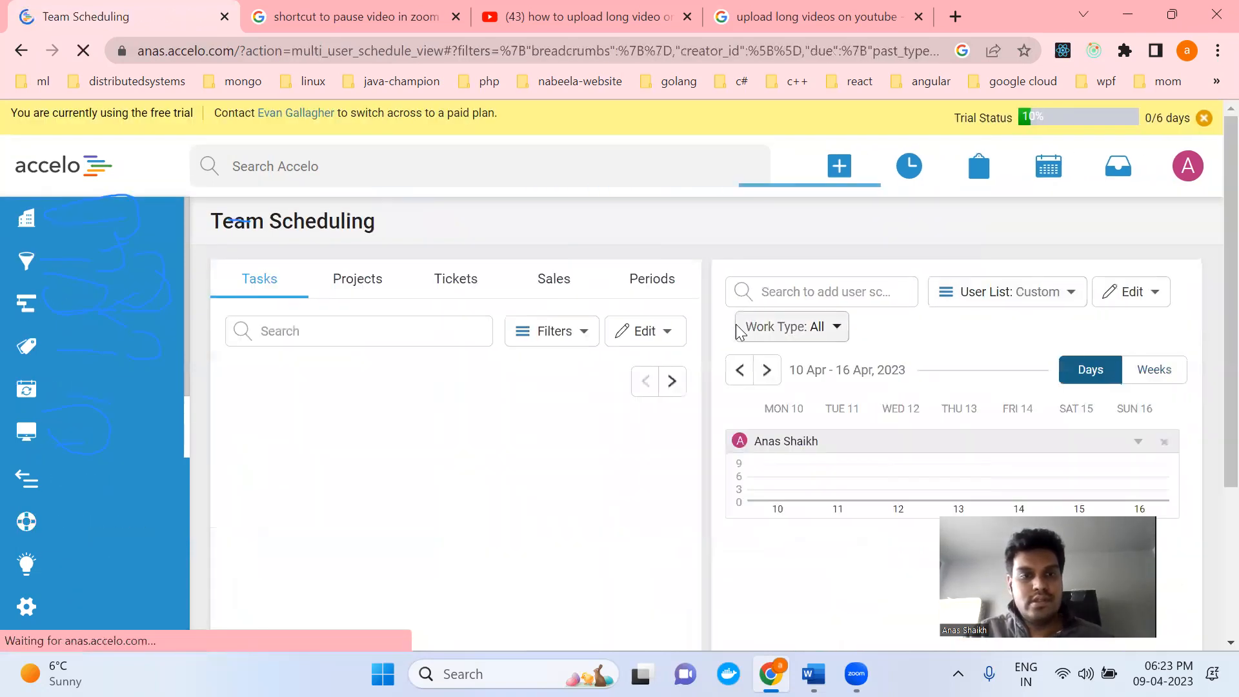
scroll(468, 363, down, 1)
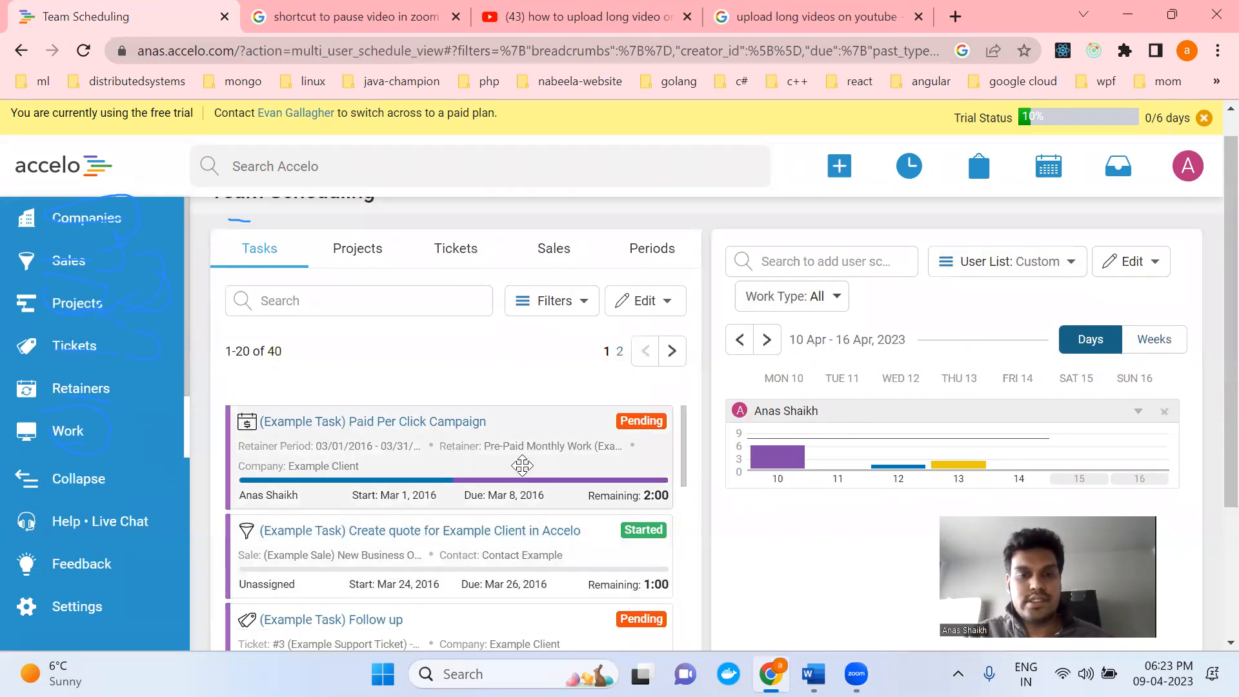
drag(519, 455, 851, 466)
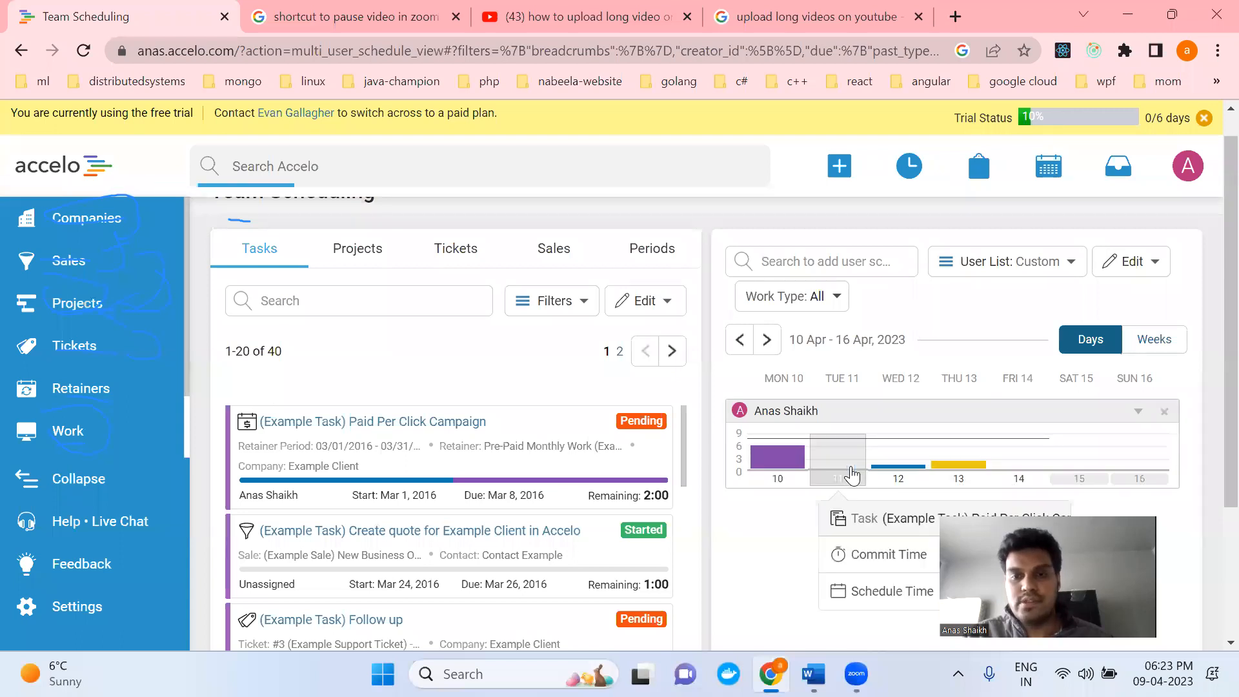
click(865, 590)
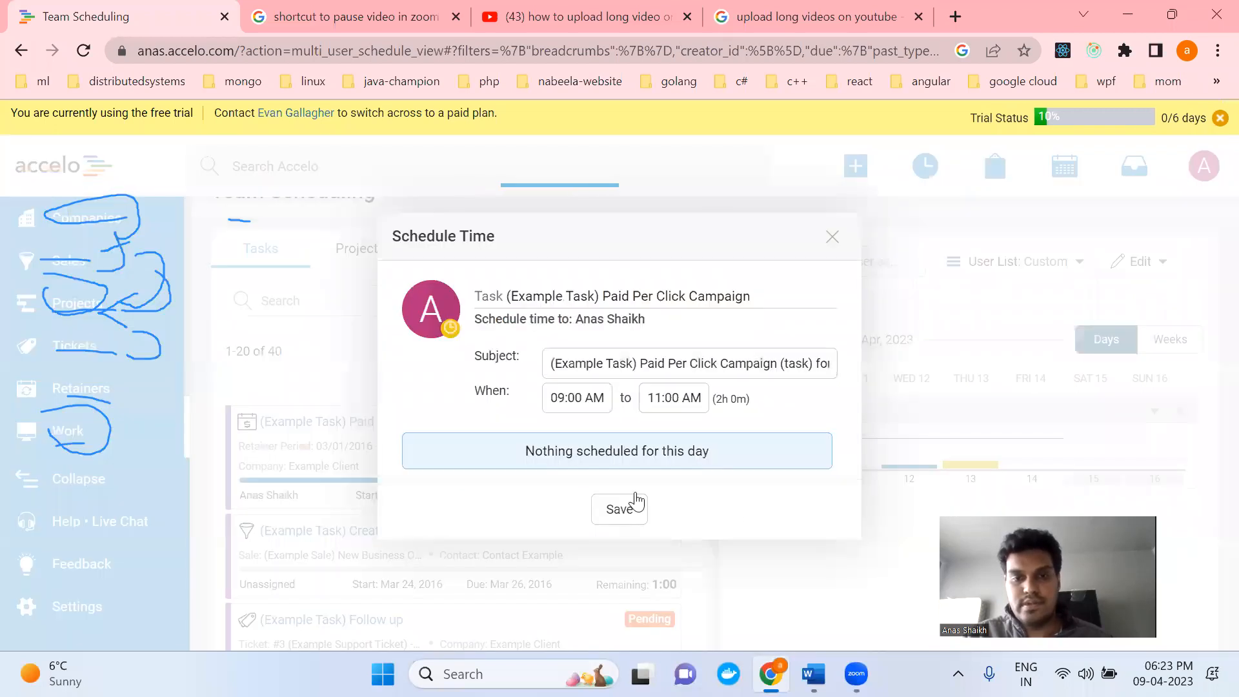
click(612, 510)
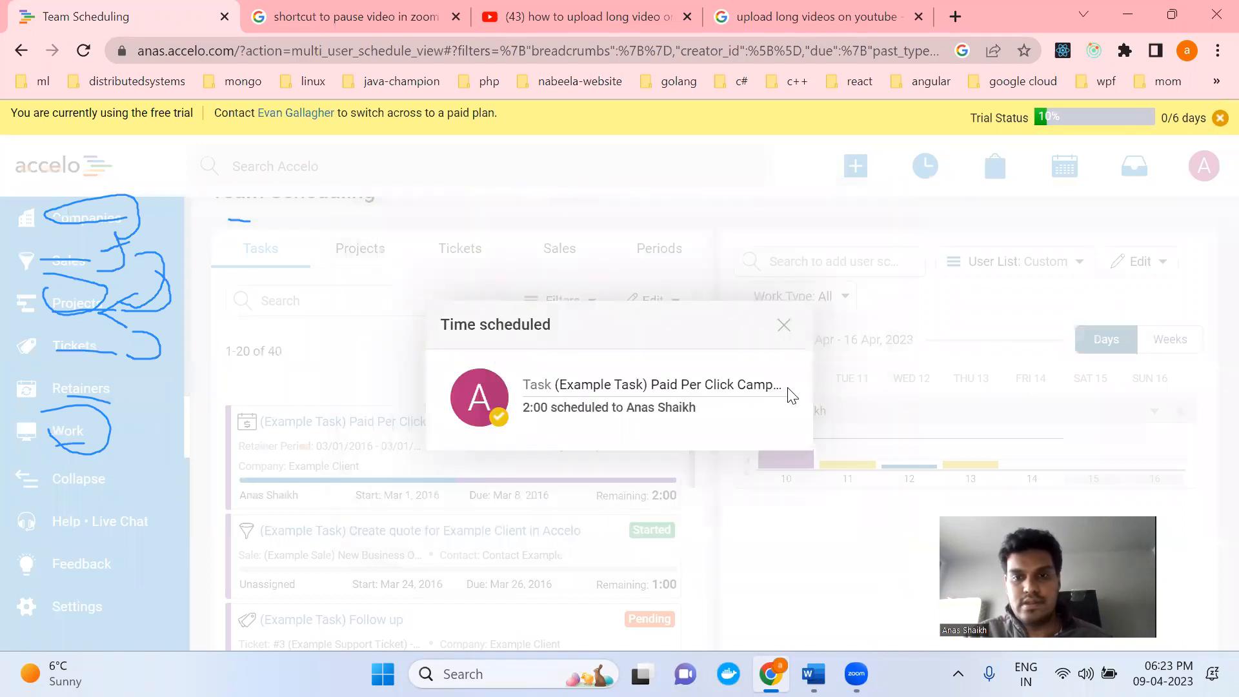
click(783, 326)
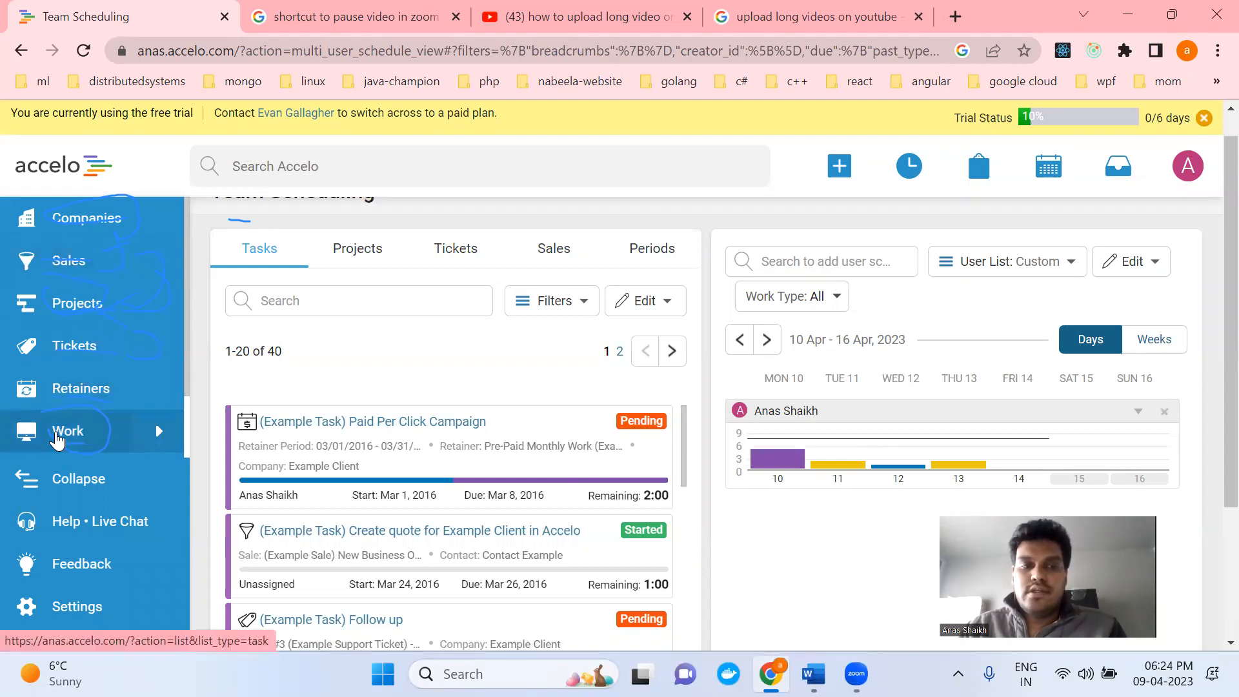
- View all active tasks, and examine the task board grouped by assignee, including the assigned user's column
click(57, 437)
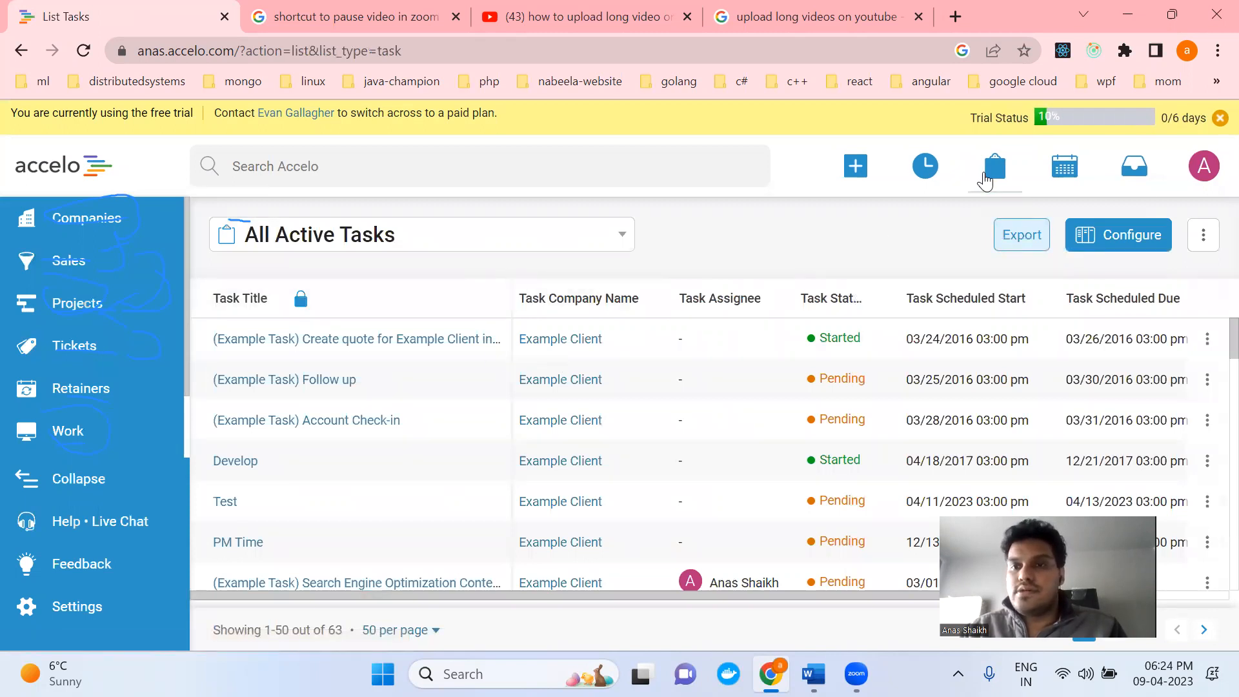
mouse_move(994, 169)
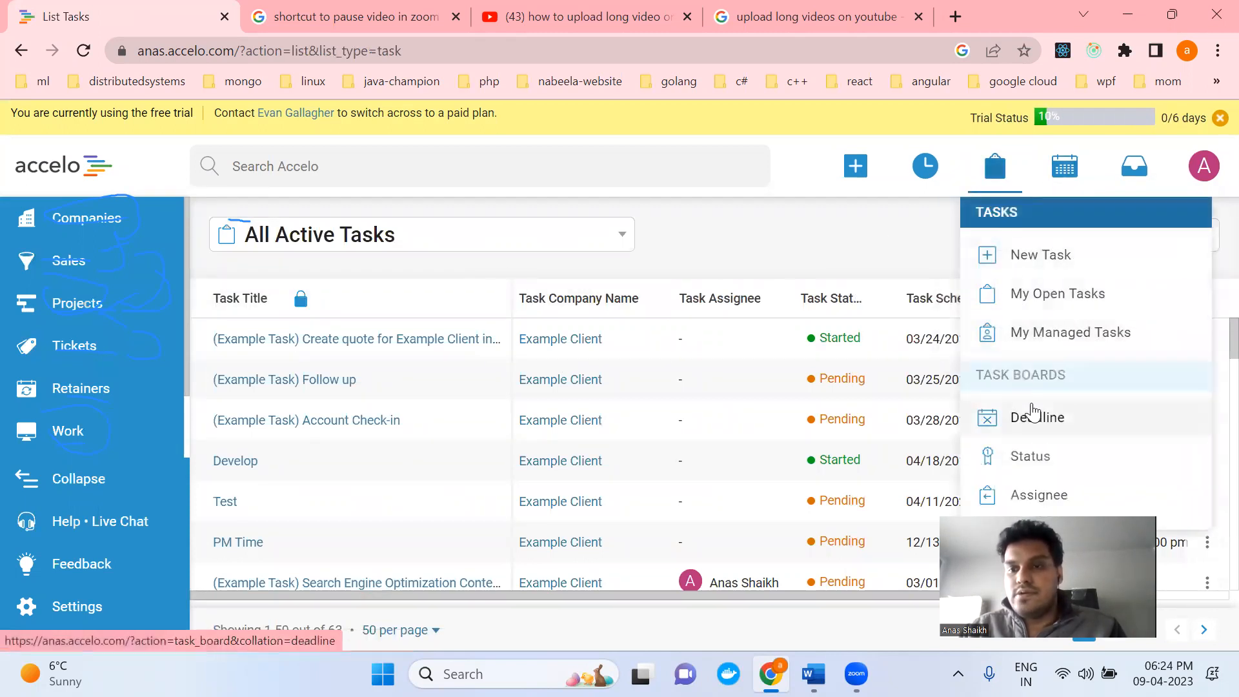
click(1031, 491)
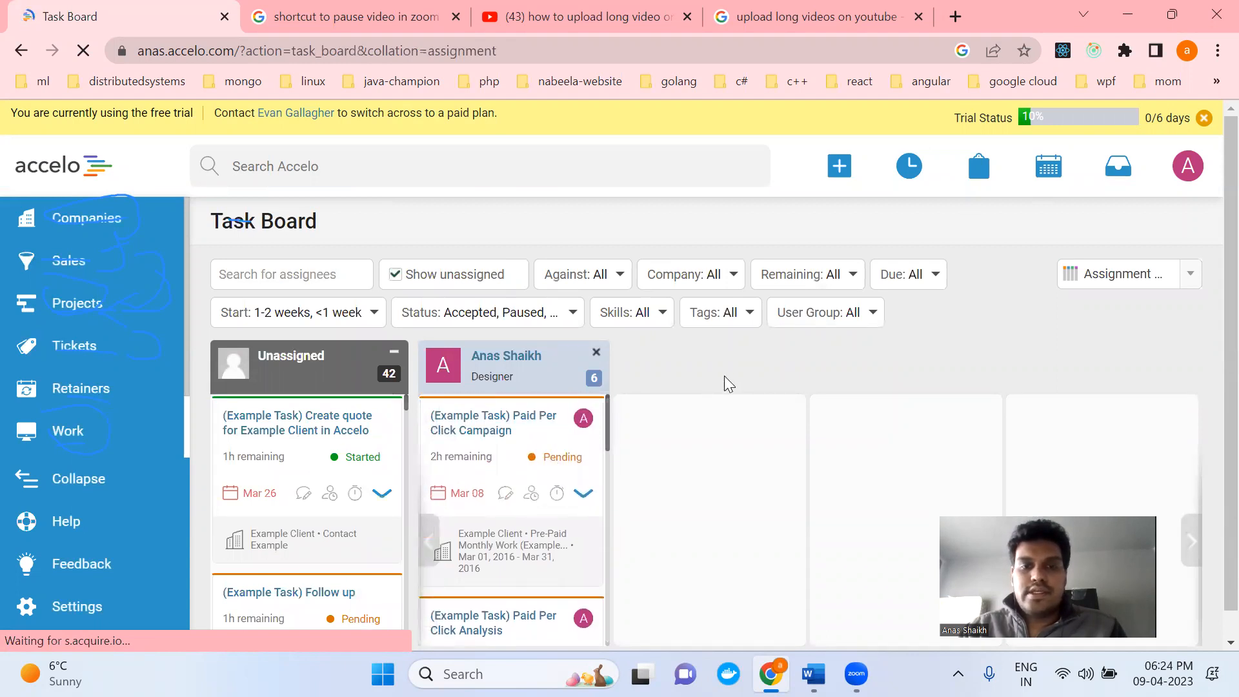
scroll(726, 382, down, 1)
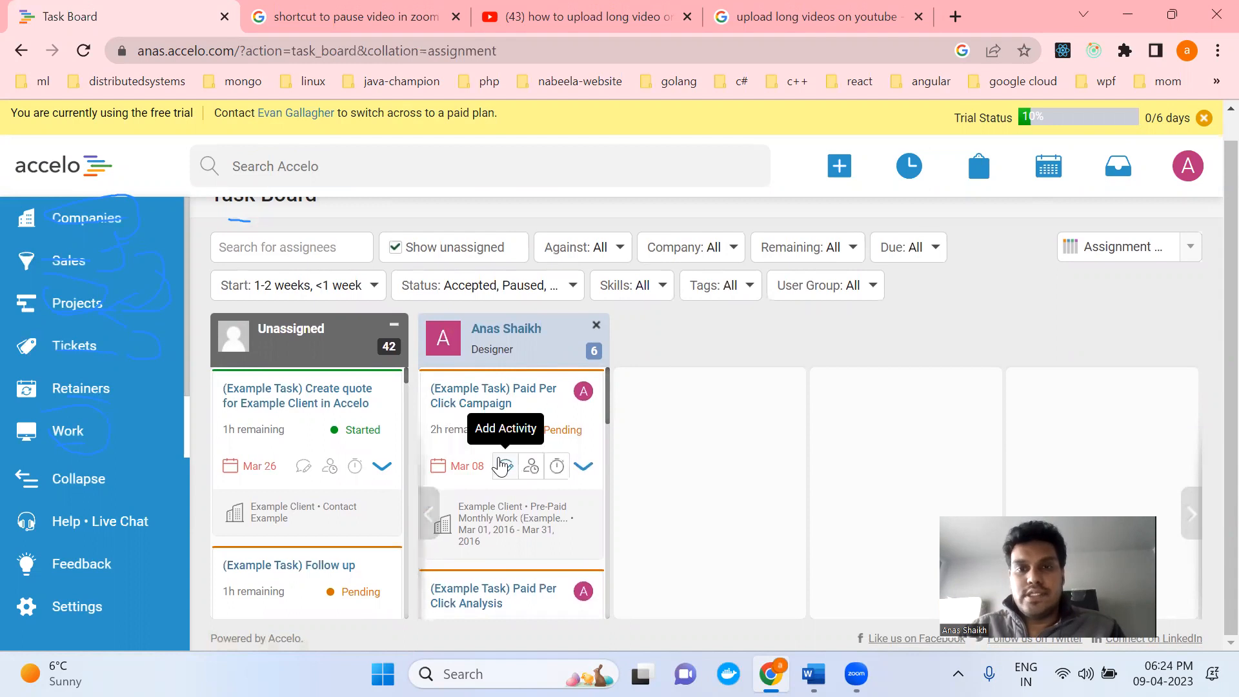
scroll(502, 466, down, 3)
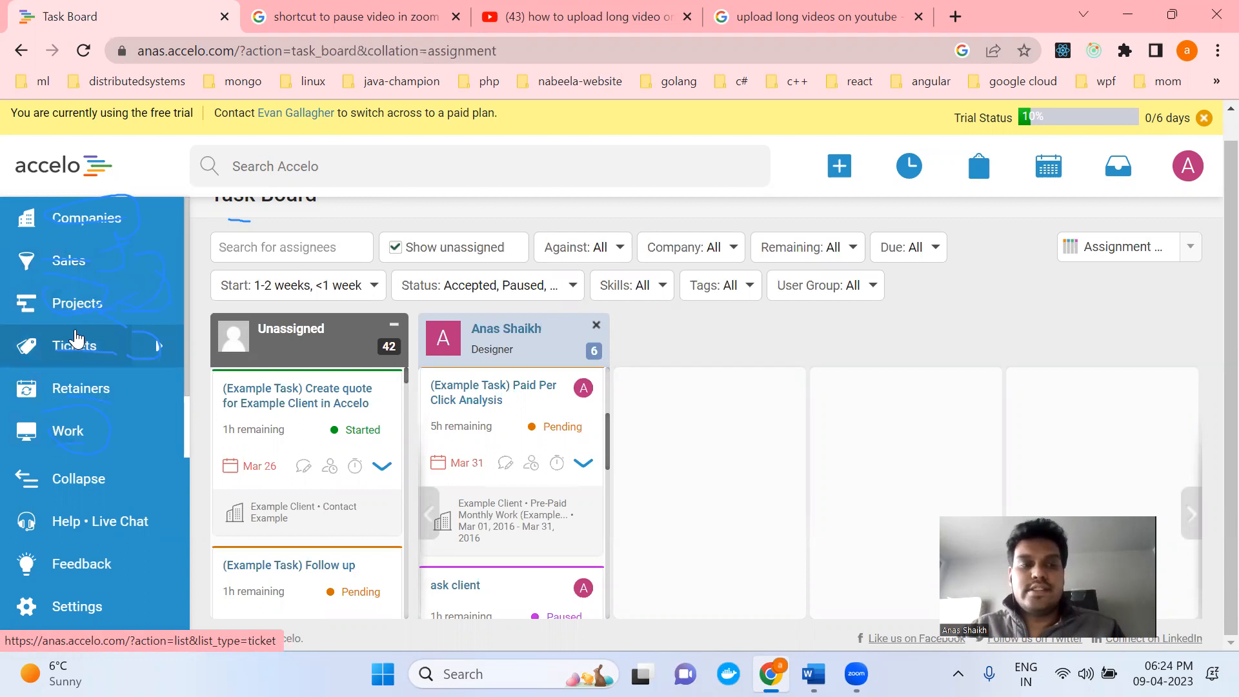
- Open the list of tickets
click(76, 339)
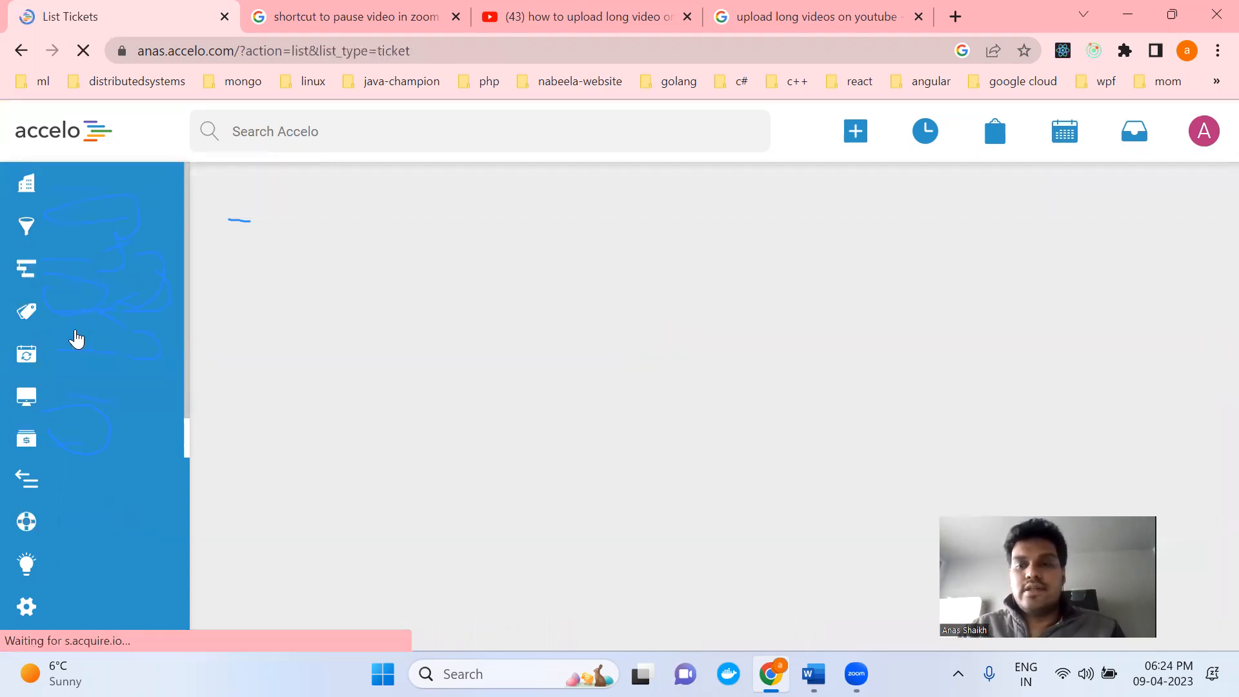